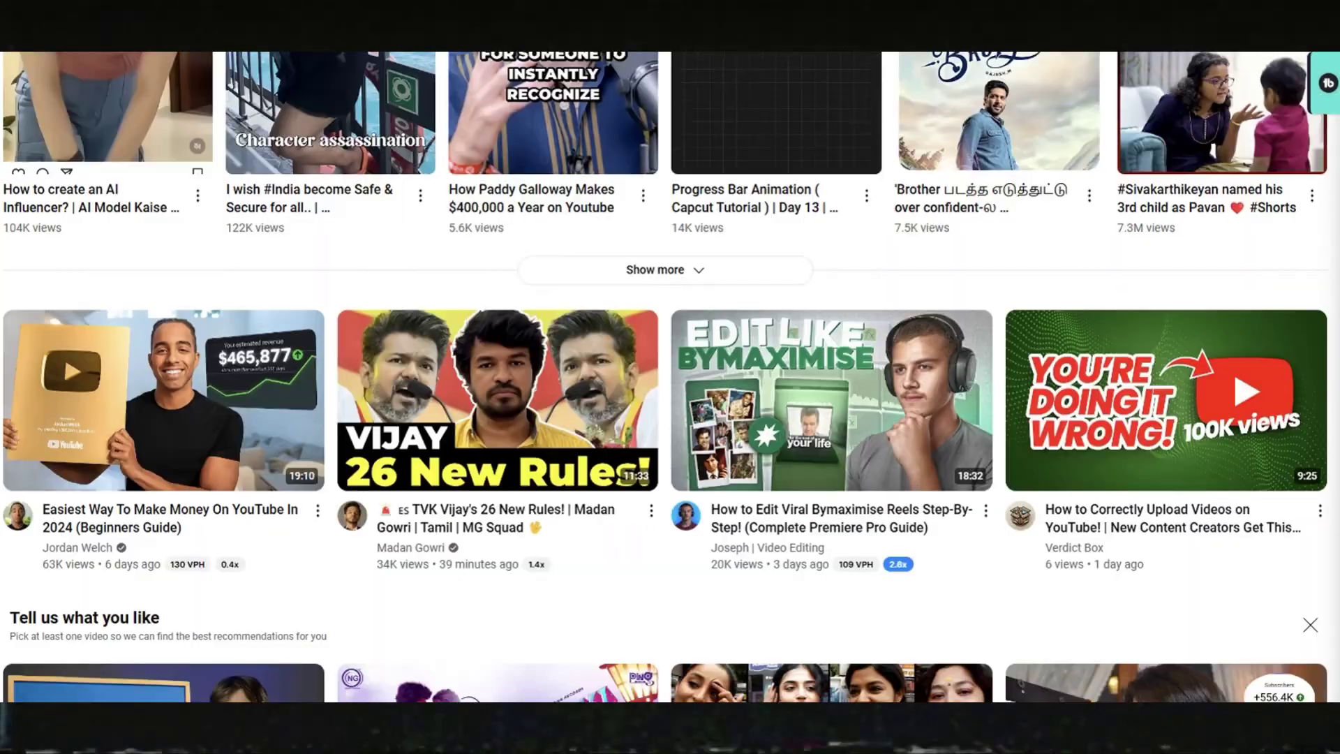
Step: Browse the YouTube home feed and the EcomLifter channel's videos
scroll(670, 376, down, 20)
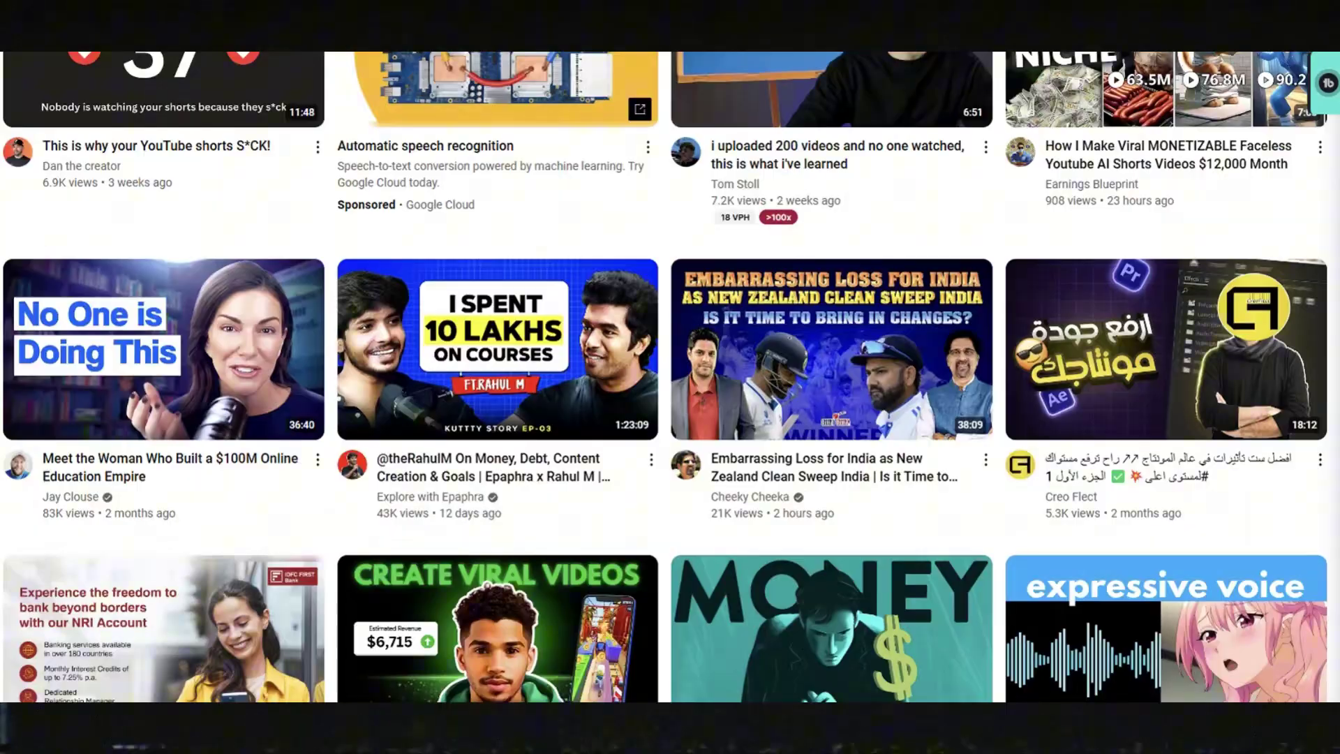
scroll(670, 377, down, 15)
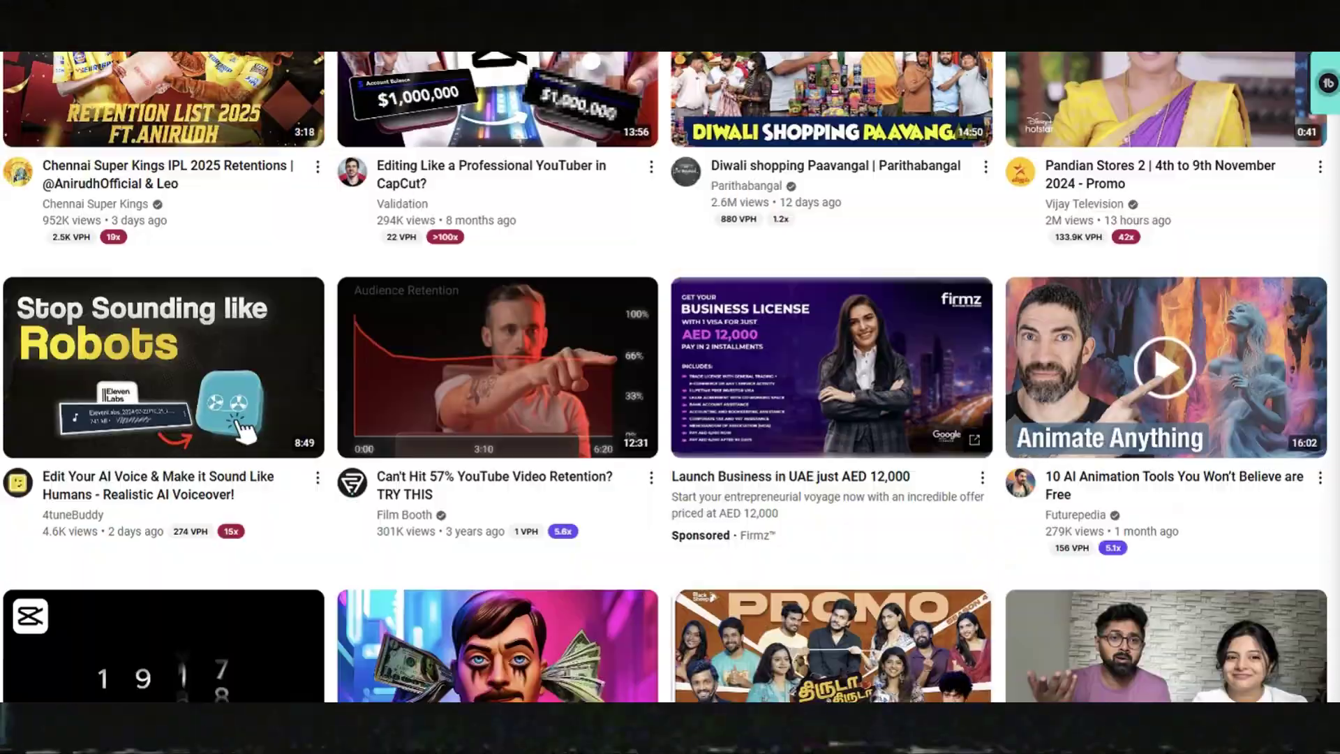
scroll(949, 508, down, 5)
mouse_move(948, 502)
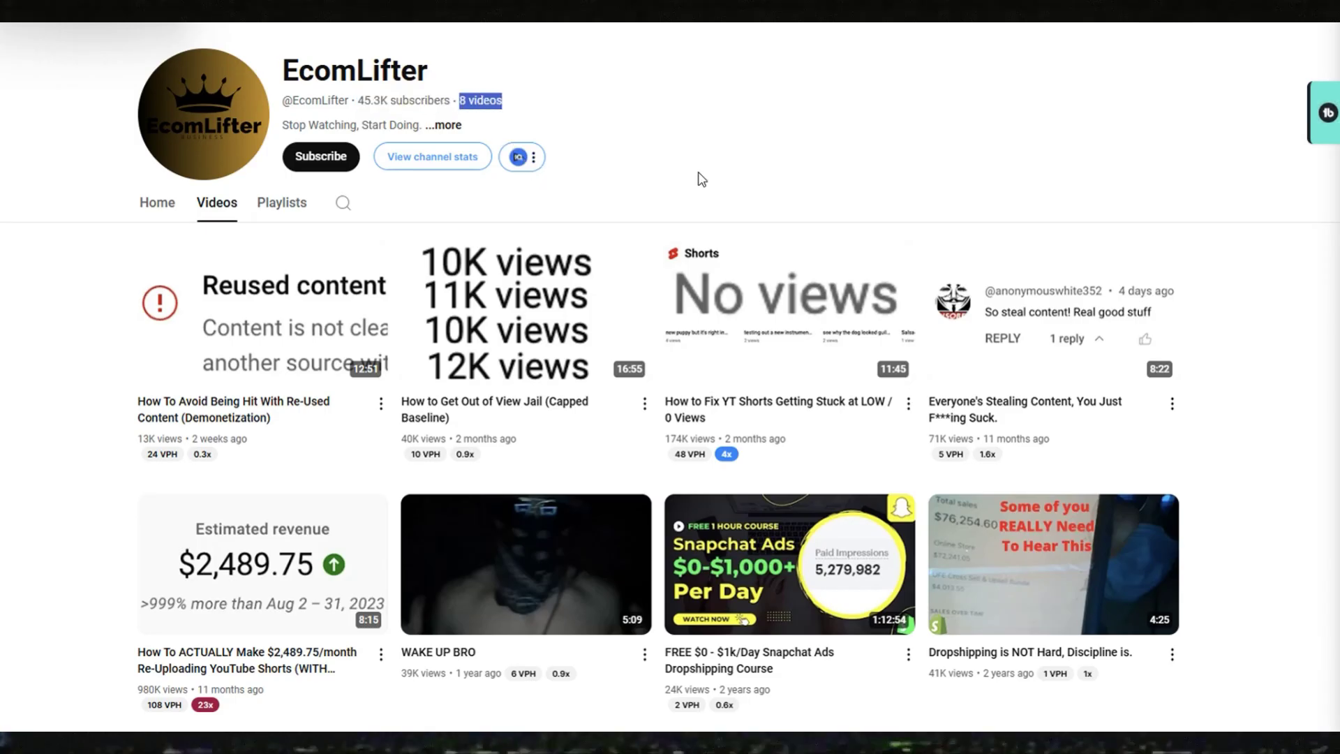
scroll(703, 180, down, 2)
mouse_move(698, 241)
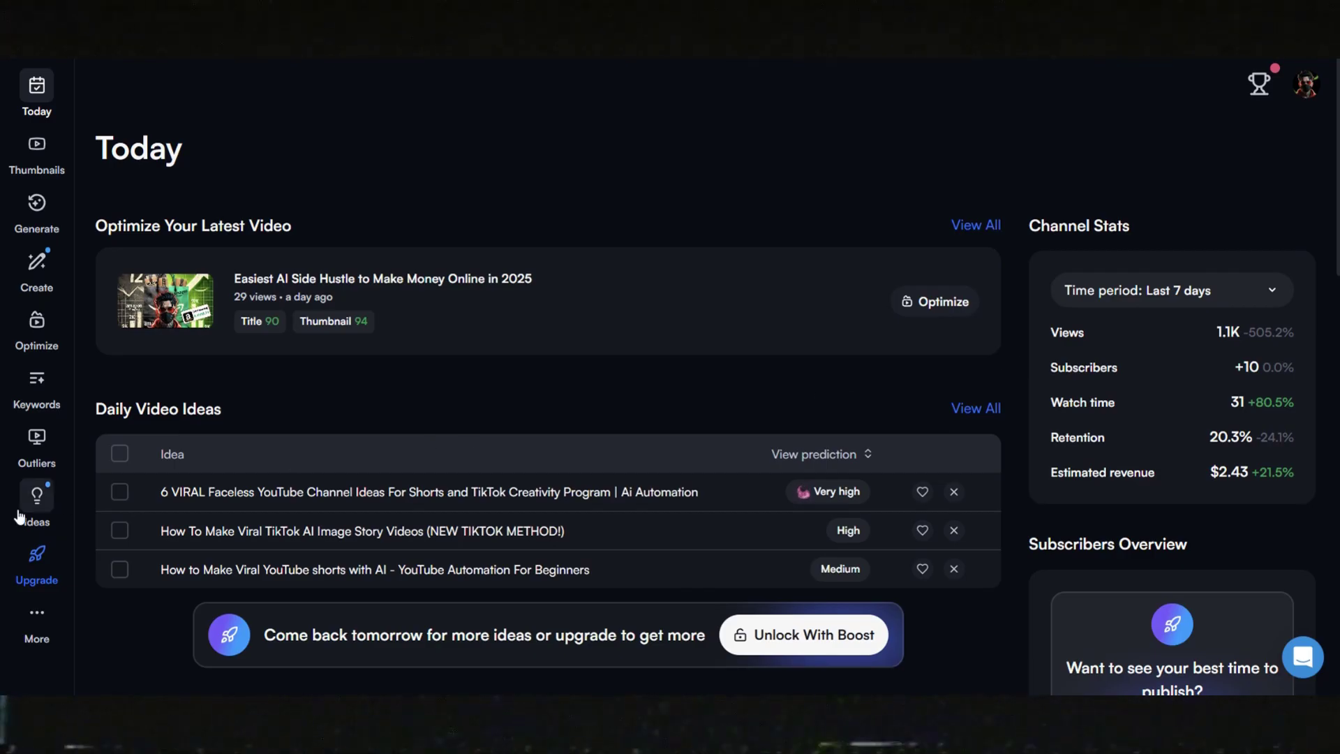
Step: Open vidIQ's Outliers page and scroll its list of high-performing video ideas
click(26, 449)
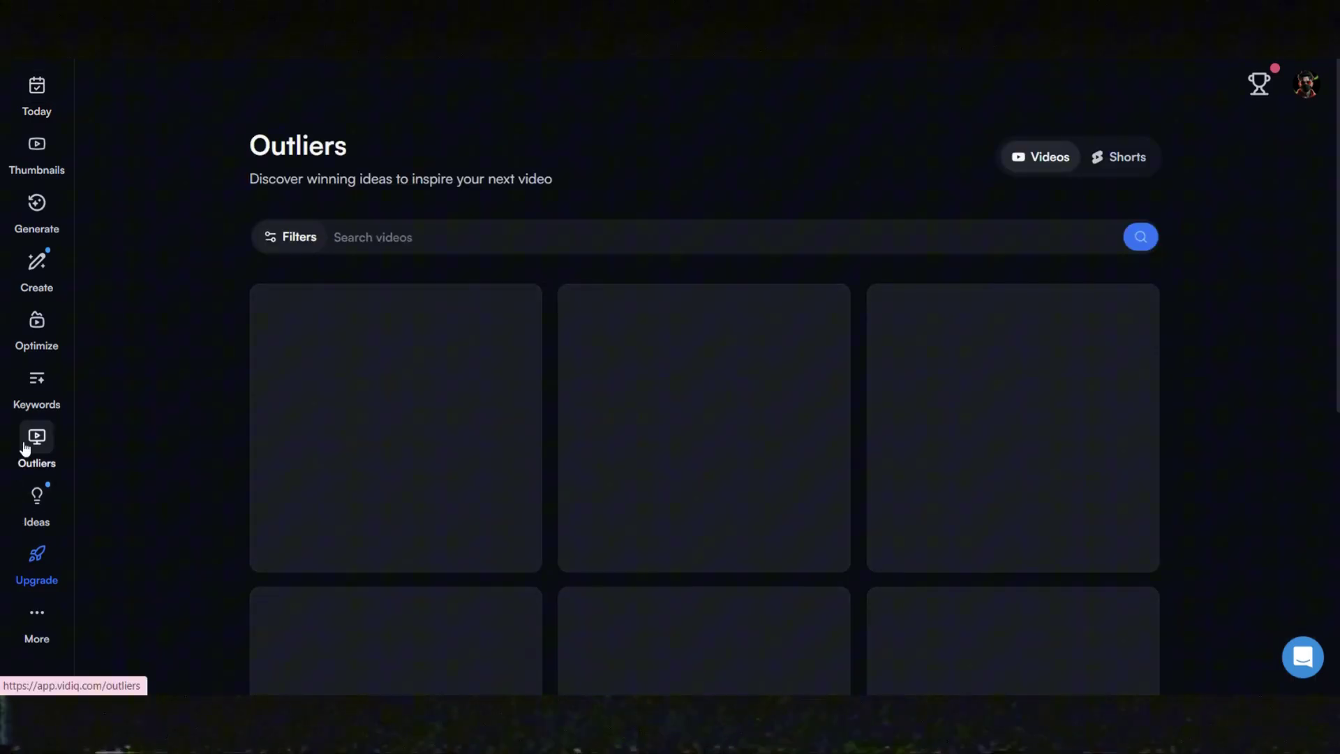
scroll(1211, 313, down, 2)
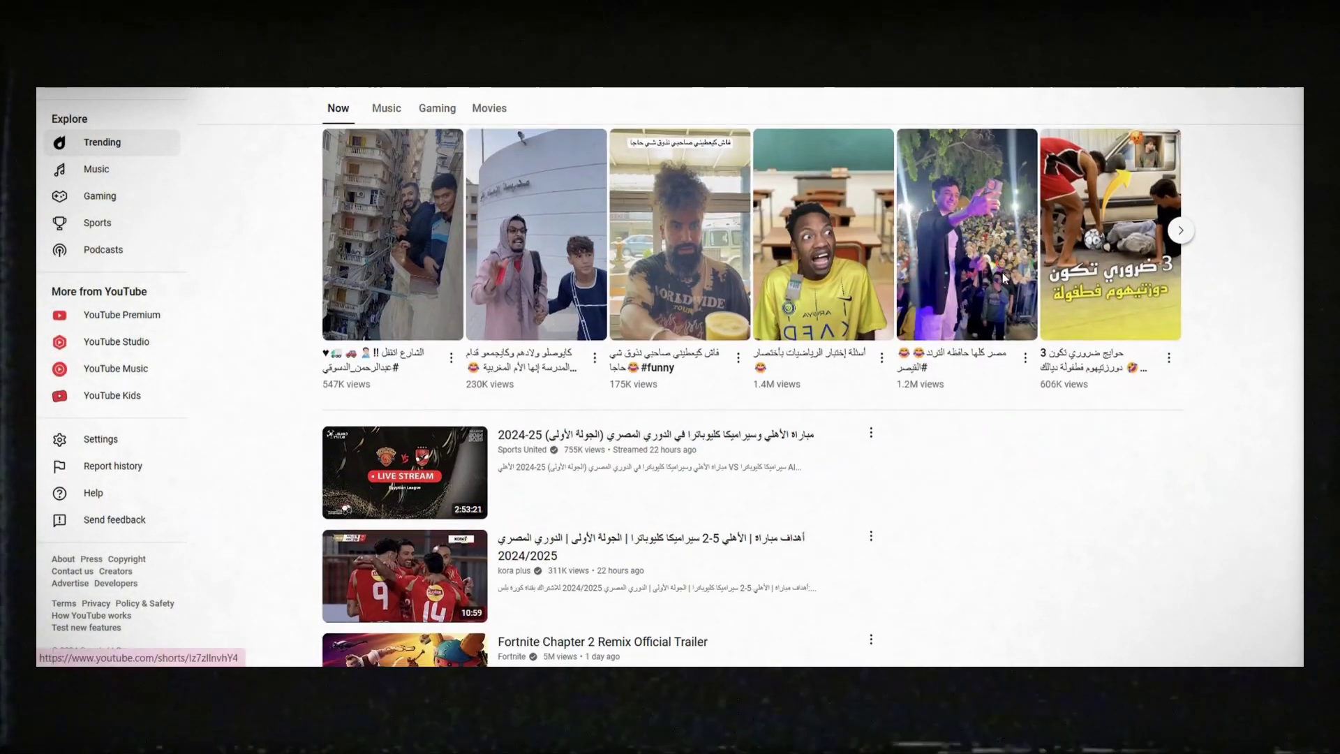
Step: Scroll down YouTube's Trending page of popular videos
scroll(1002, 275, down, 20)
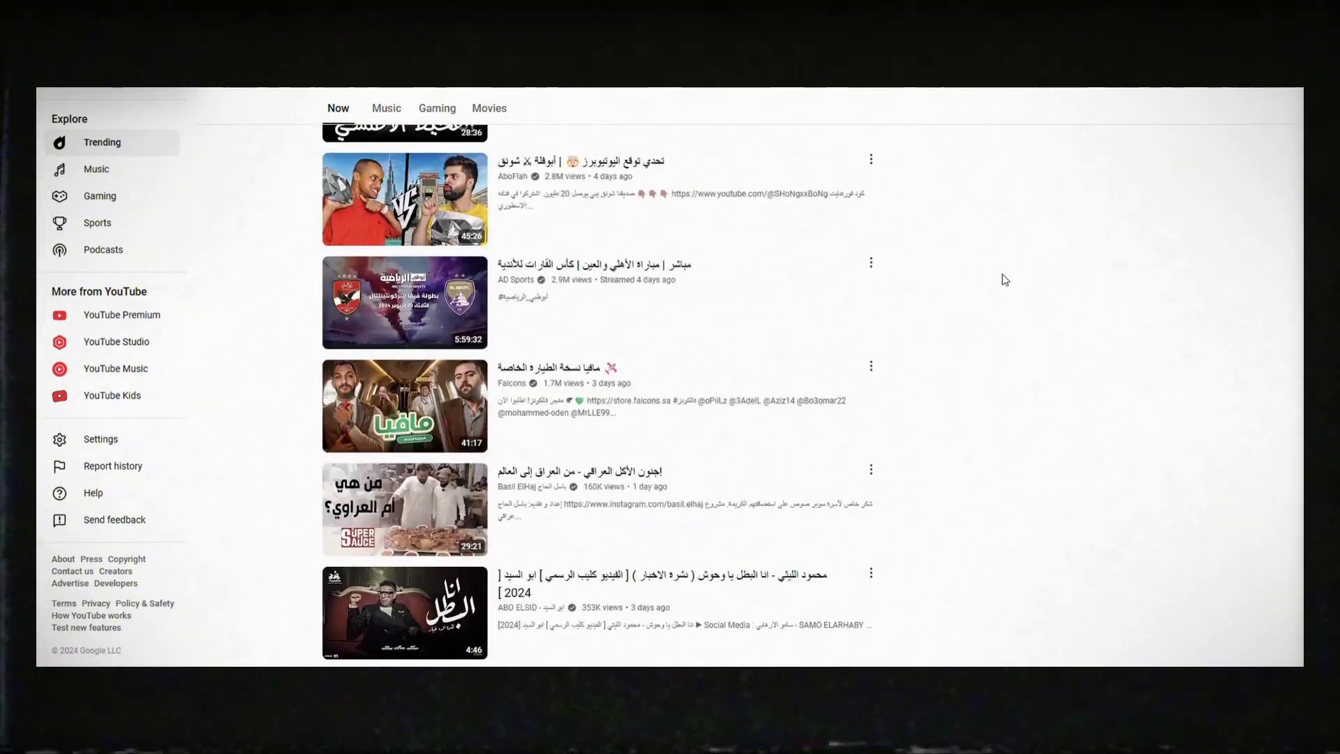
scroll(1002, 279, down, 5)
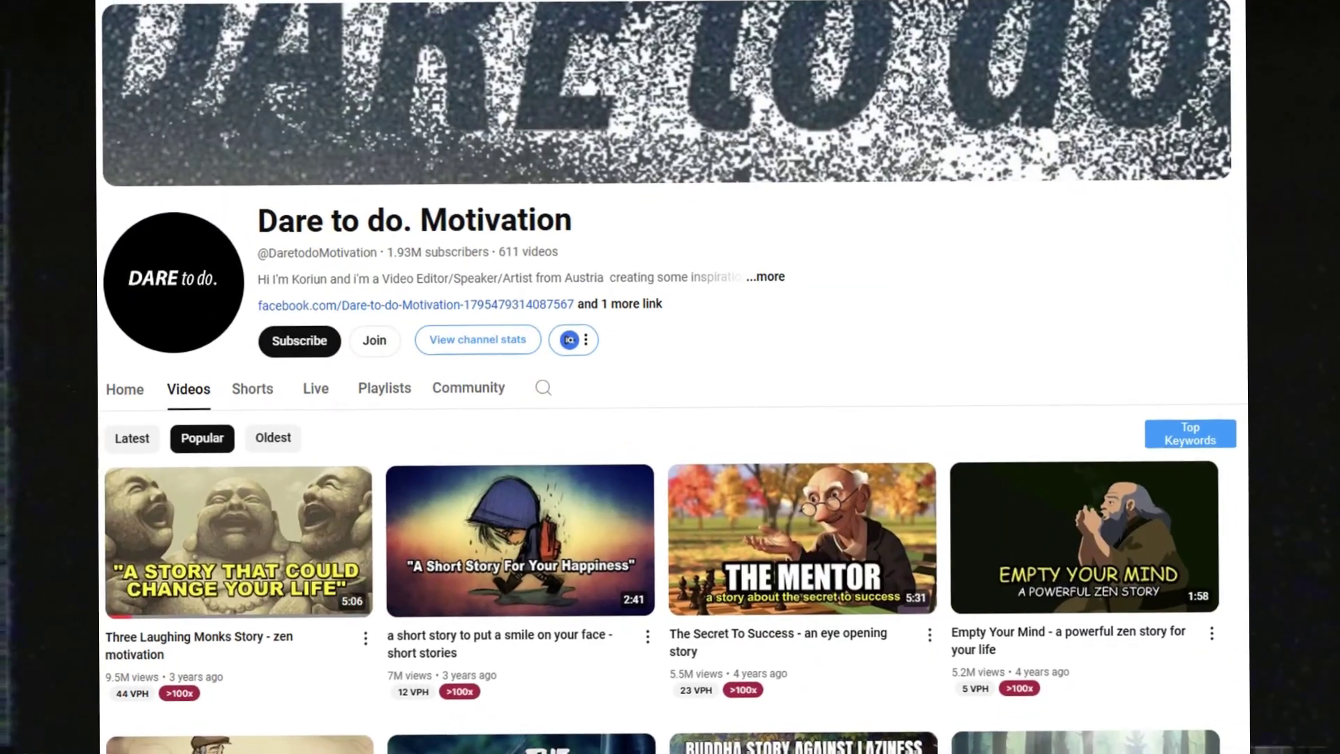
Step: Scroll through Dare to do. Motivation's popular videos
scroll(670, 377, down, 15)
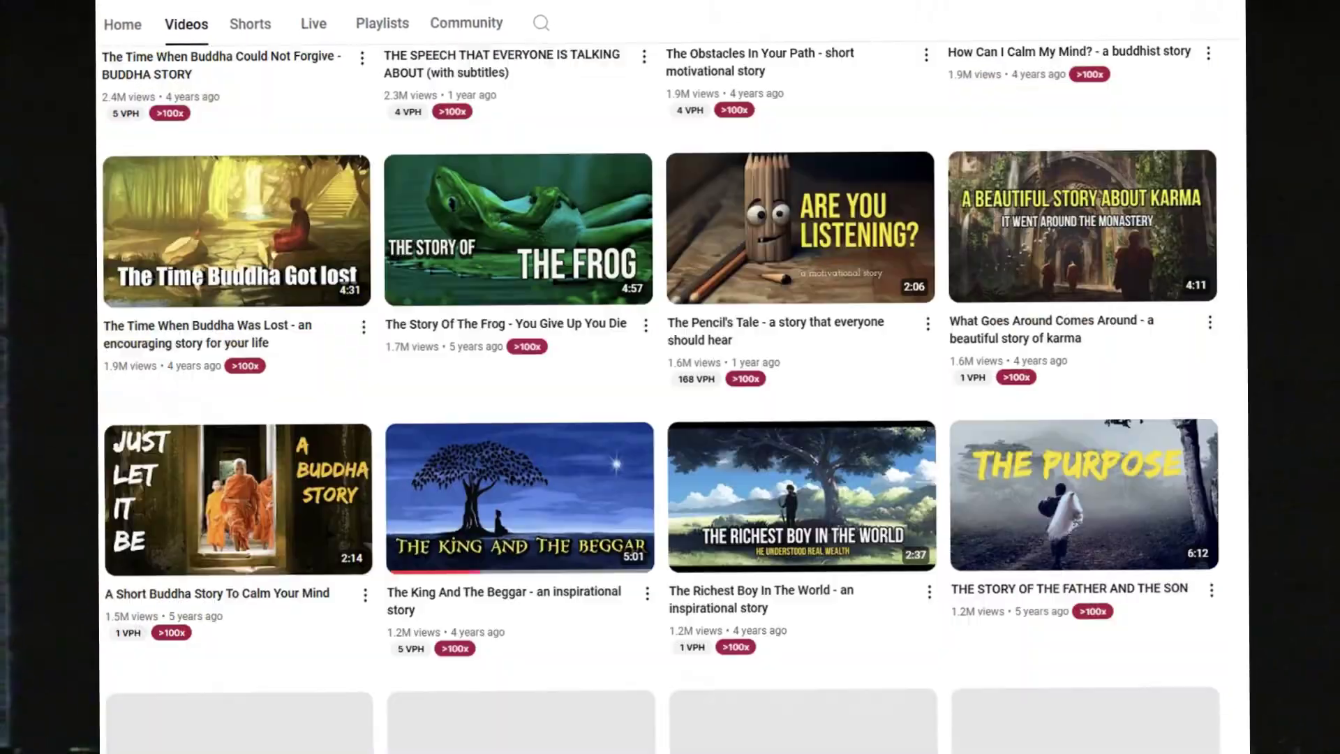
scroll(670, 376, down, 4)
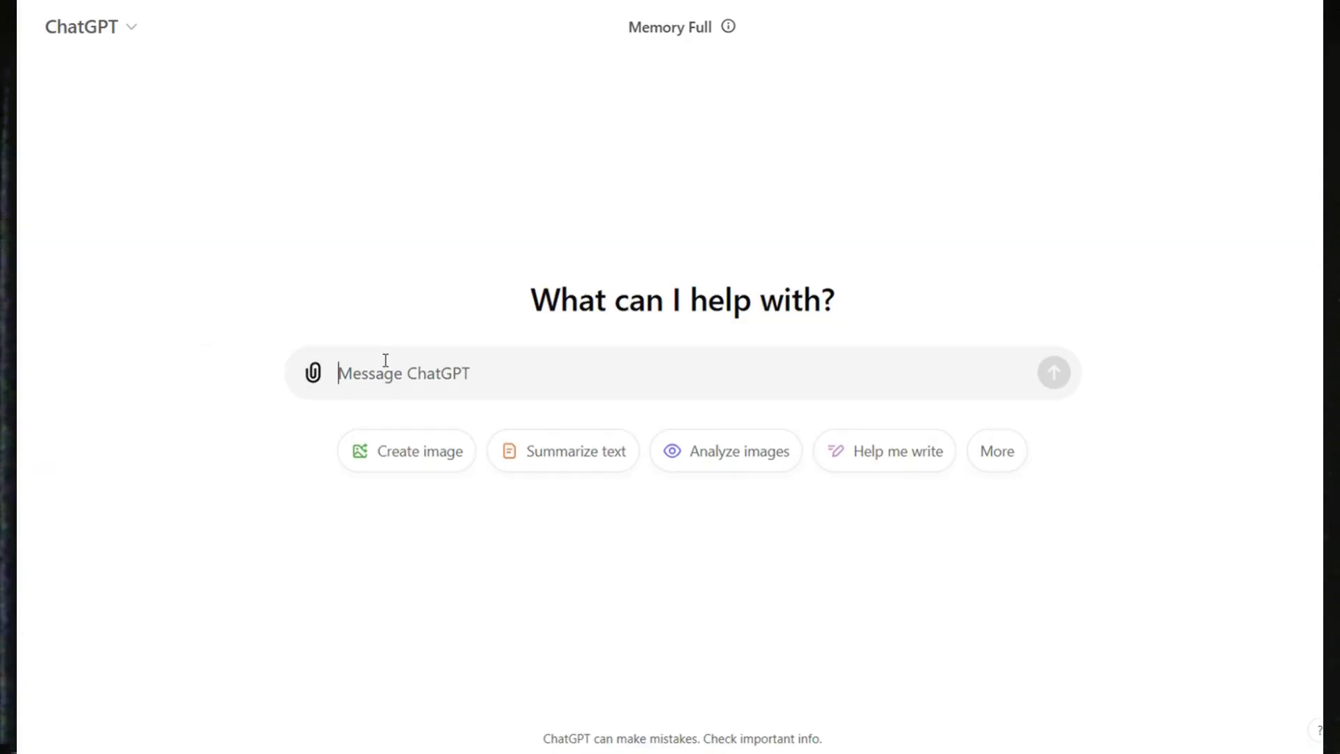
Step: Paste the 3-minute Zen story script prompt into ChatGPT and send it
key(ctrl+v)
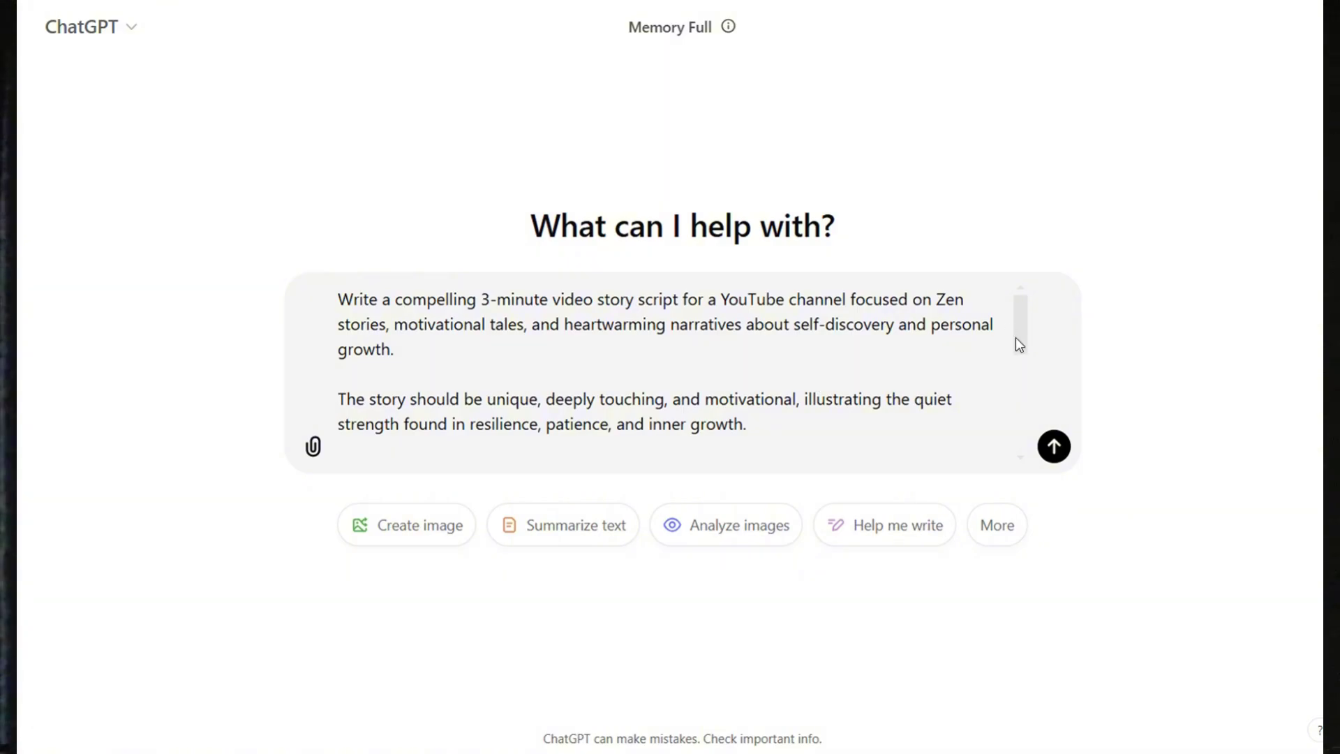
drag(1015, 338, 1014, 364)
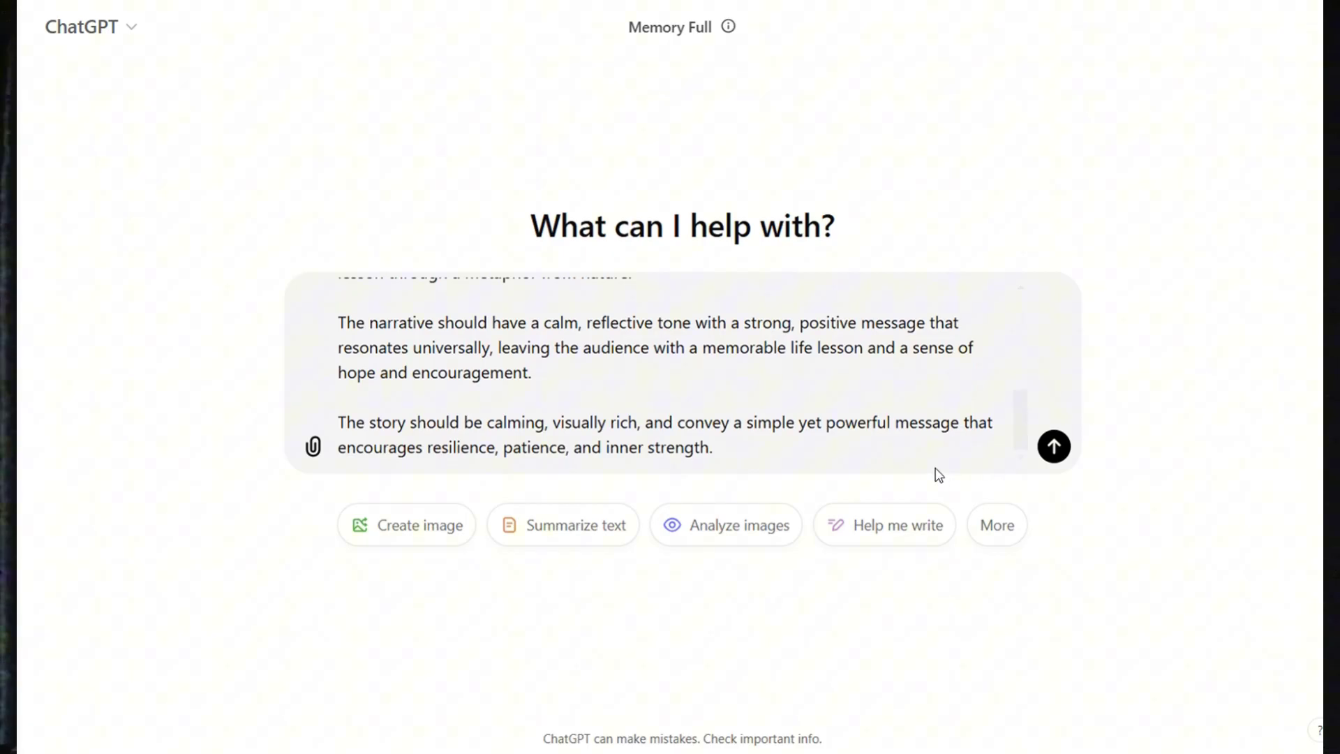
click(1054, 446)
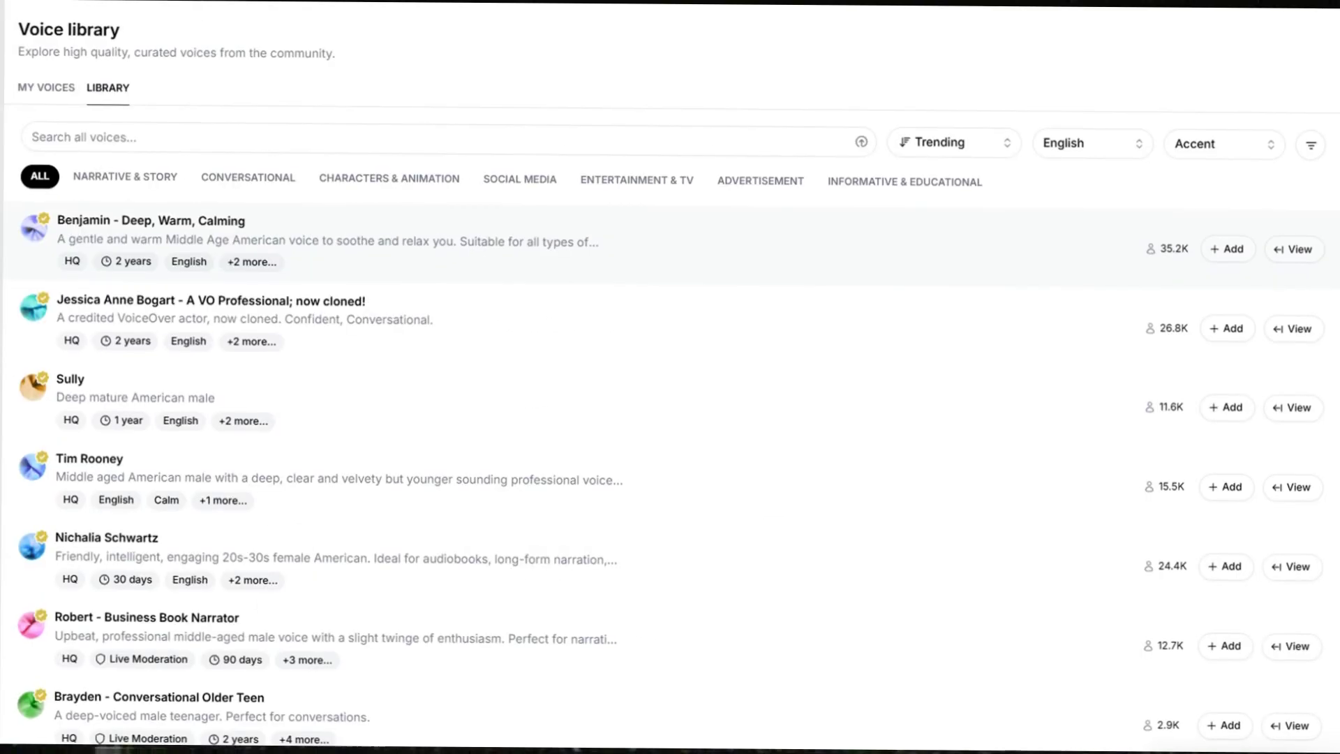
Step: Scroll the ElevenLabs homepage, start for free and enter the app
scroll(864, 289, down, 20)
scroll(855, 312, down, 20)
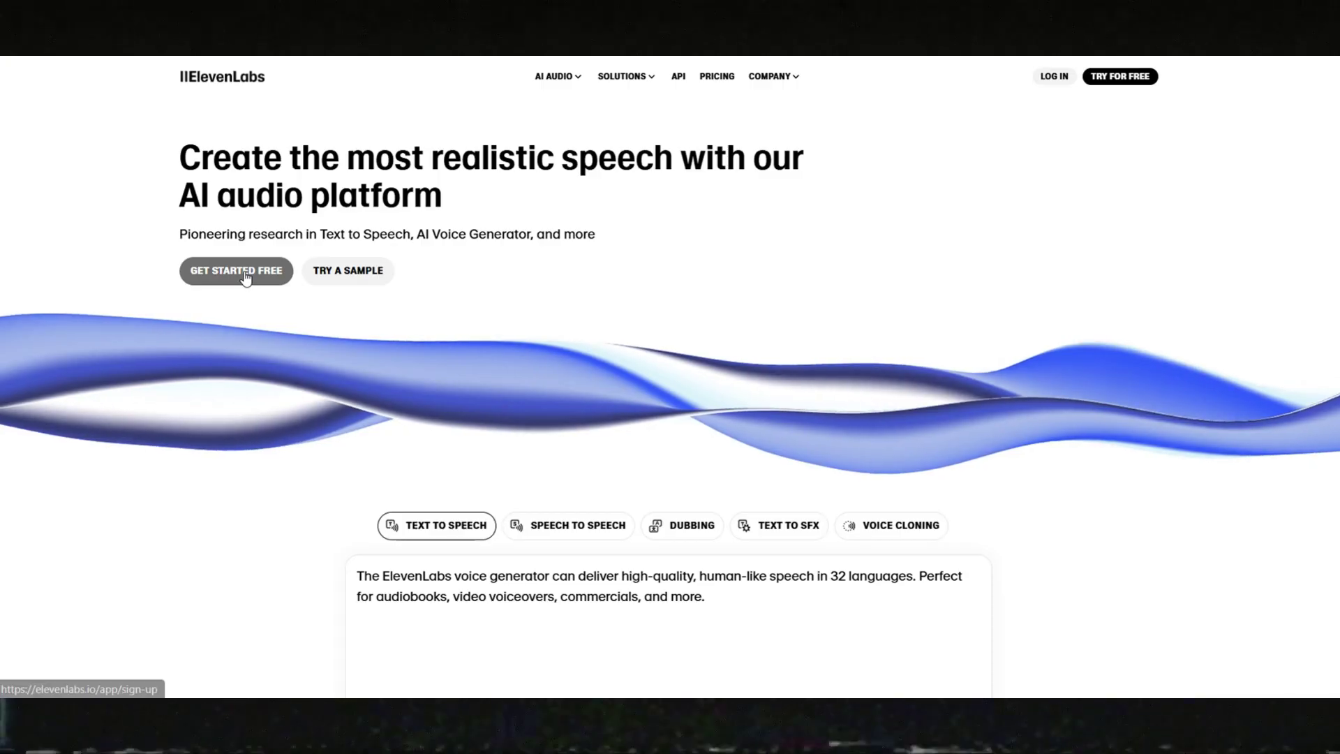
click(236, 266)
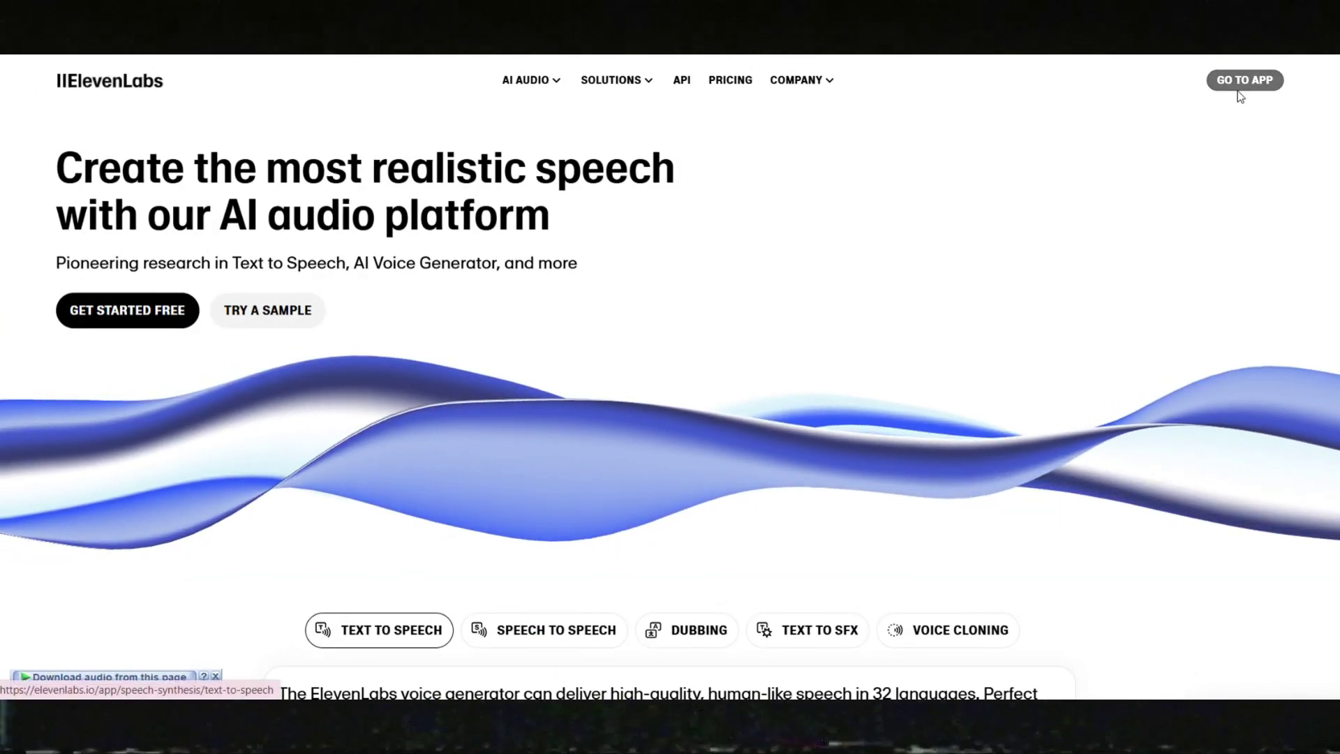
click(1240, 81)
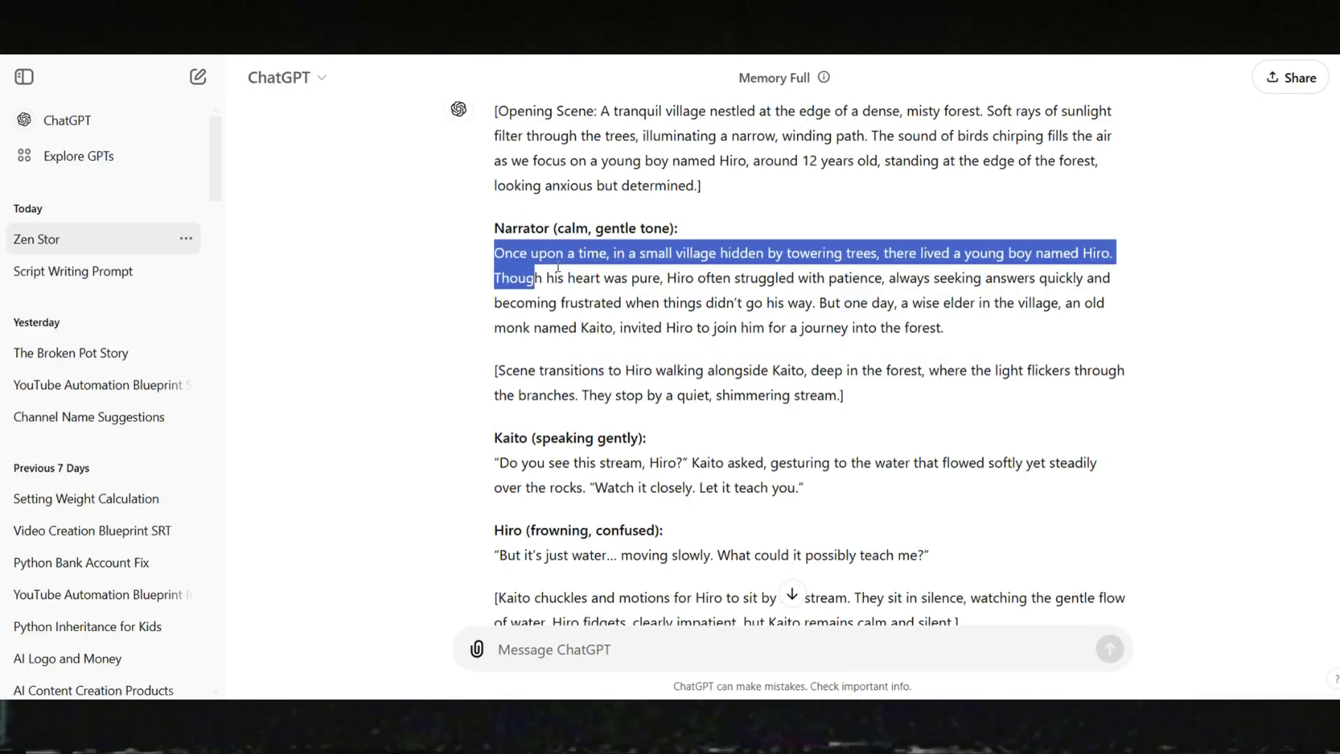
Step: Copy the narrator's opening paragraph from ChatGPT into ElevenLabs Text to Speech
drag(568, 273, 965, 326)
key(ctrl+c)
click(792, 54)
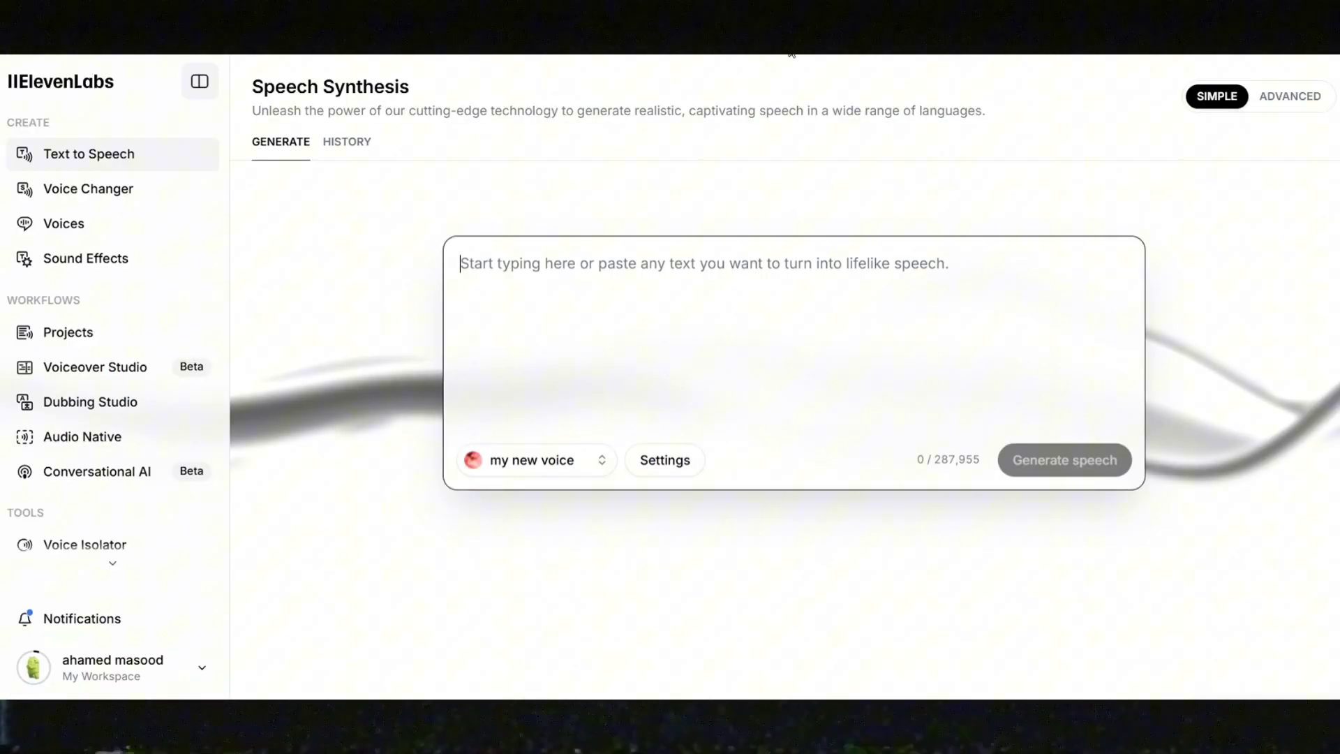
key(ctrl+v)
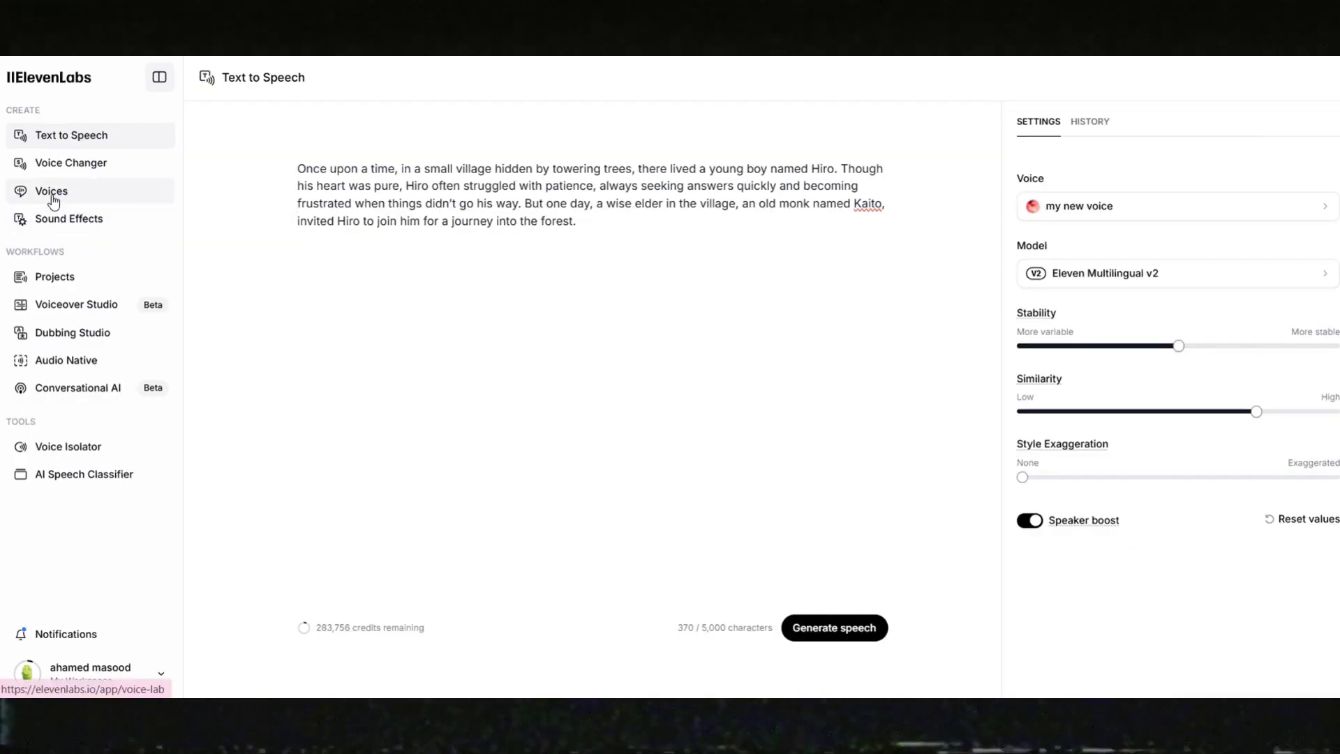
Step: Browse the ElevenLabs community voice library and set its voice gender filter
click(52, 195)
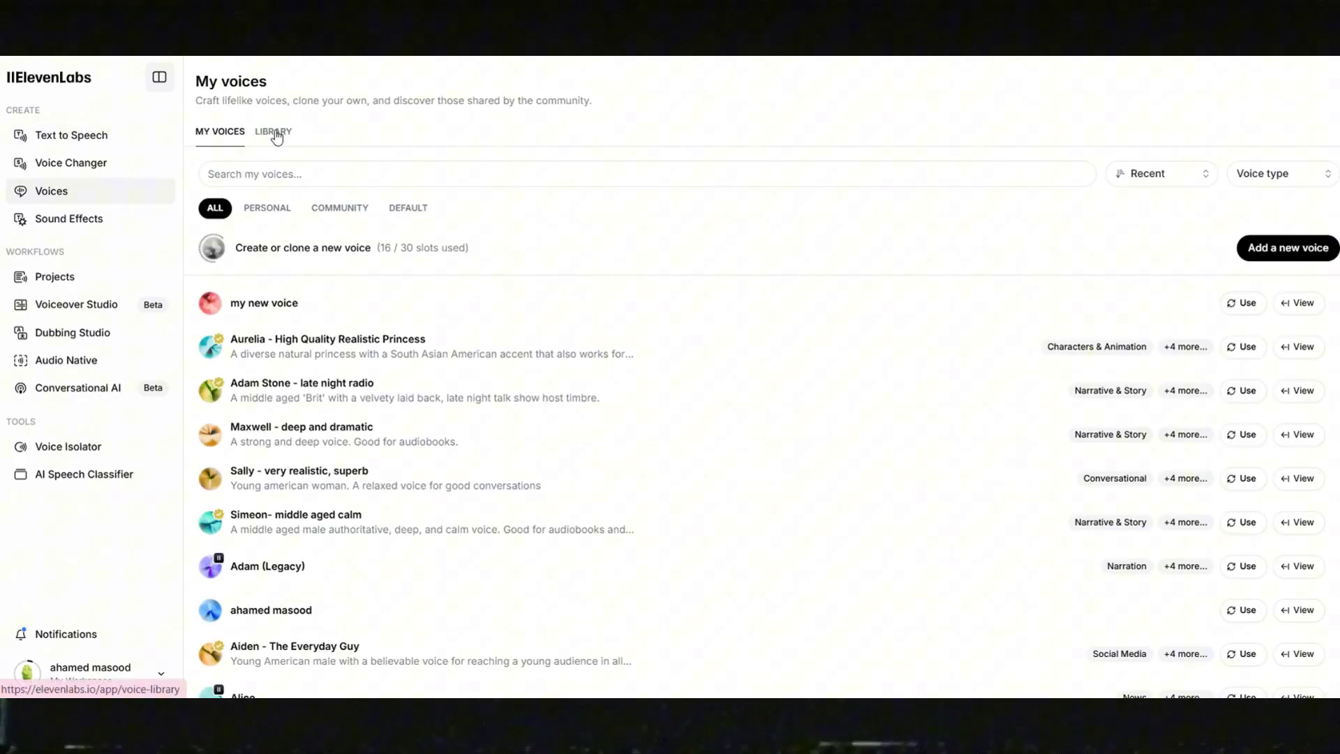
click(276, 132)
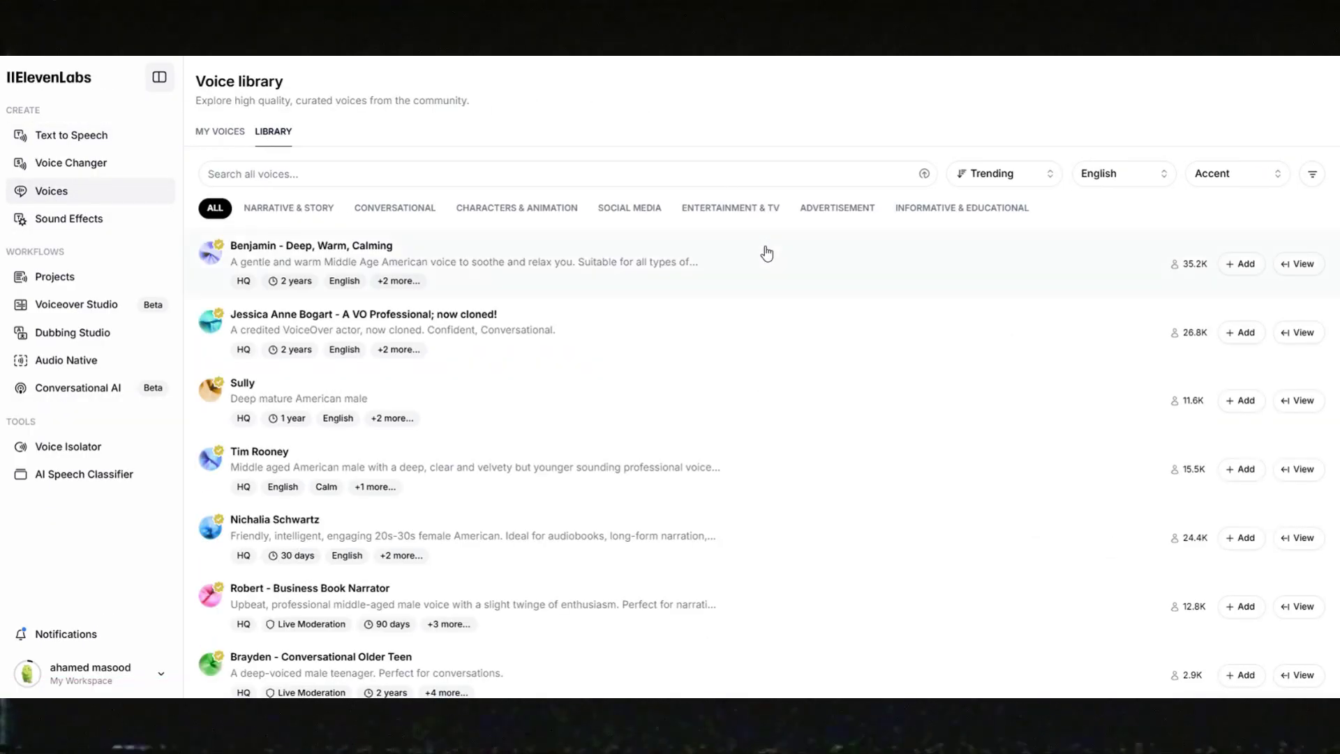
scroll(768, 264, down, 10)
click(1324, 176)
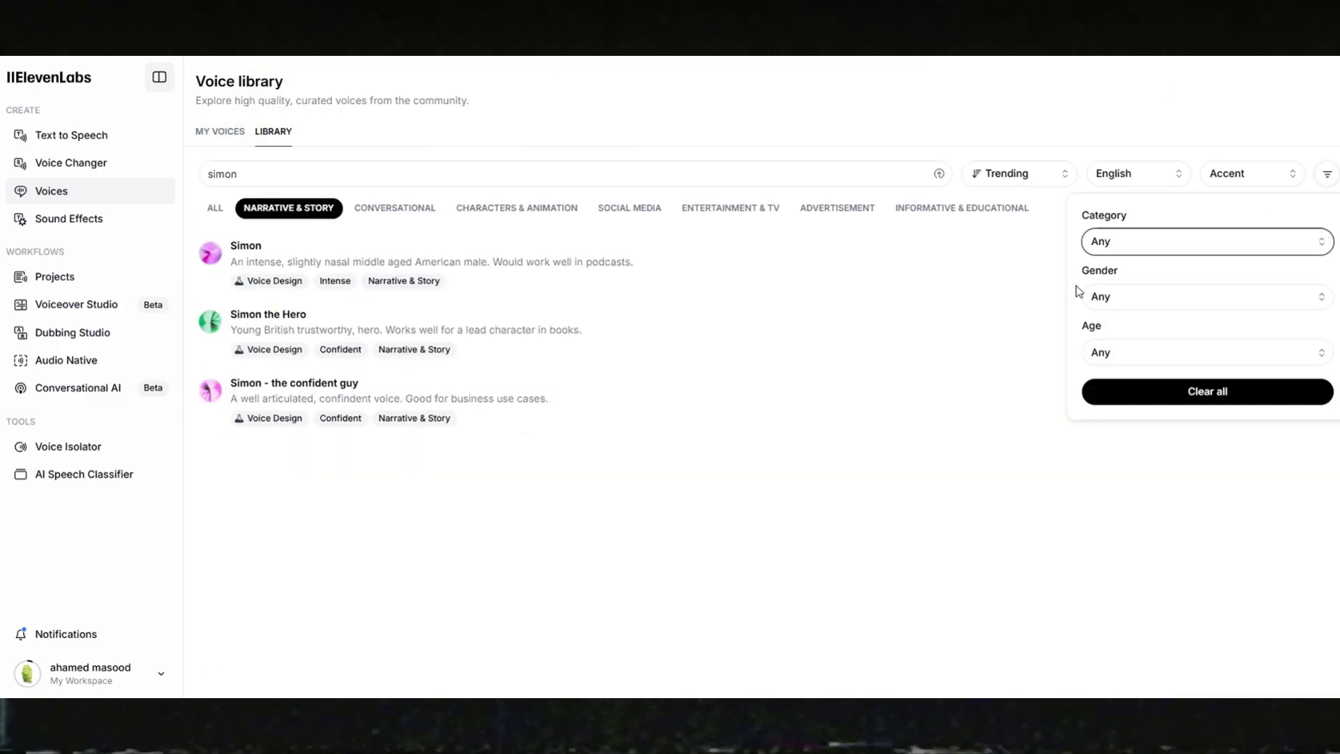
click(1089, 296)
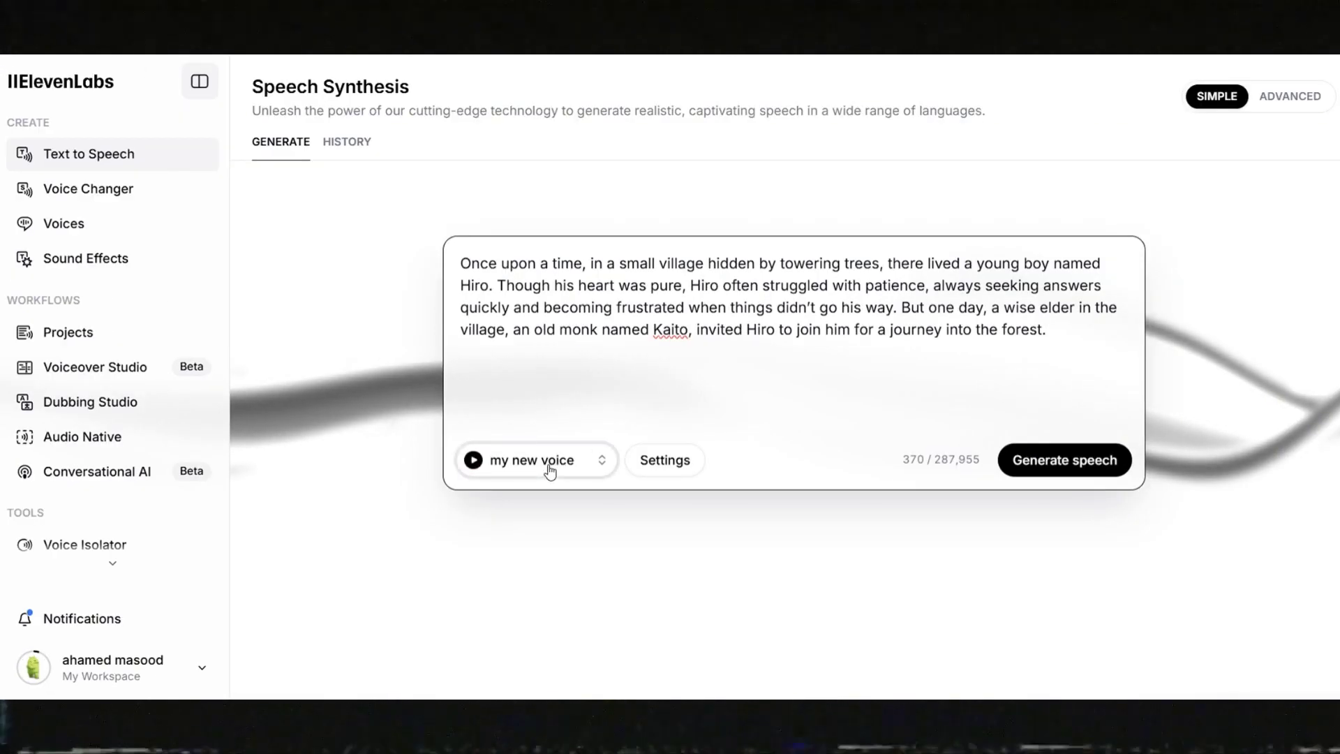
Step: Preview Simeon- middle aged calm in the voice list and select it as narrator
click(549, 465)
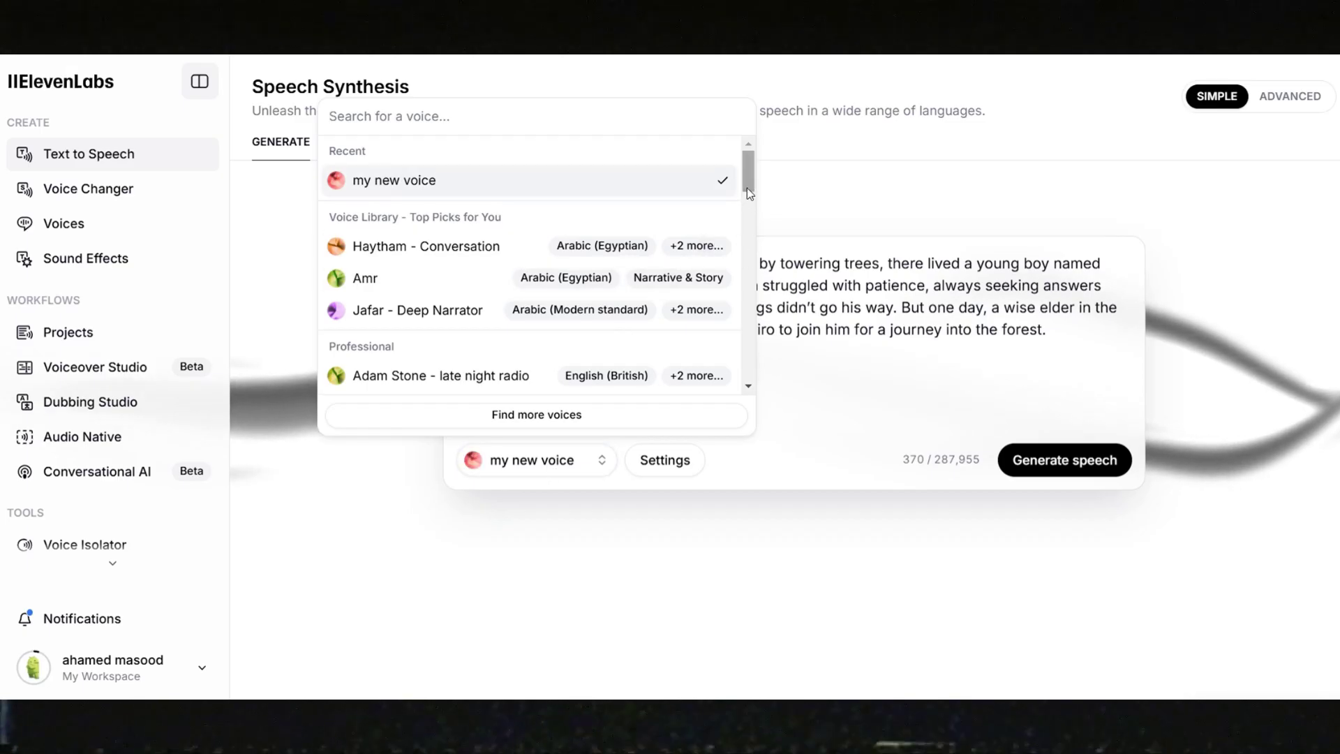
scroll(747, 177, down, 10)
scroll(747, 177, up, 10)
scroll(531, 279, down, 5)
click(336, 308)
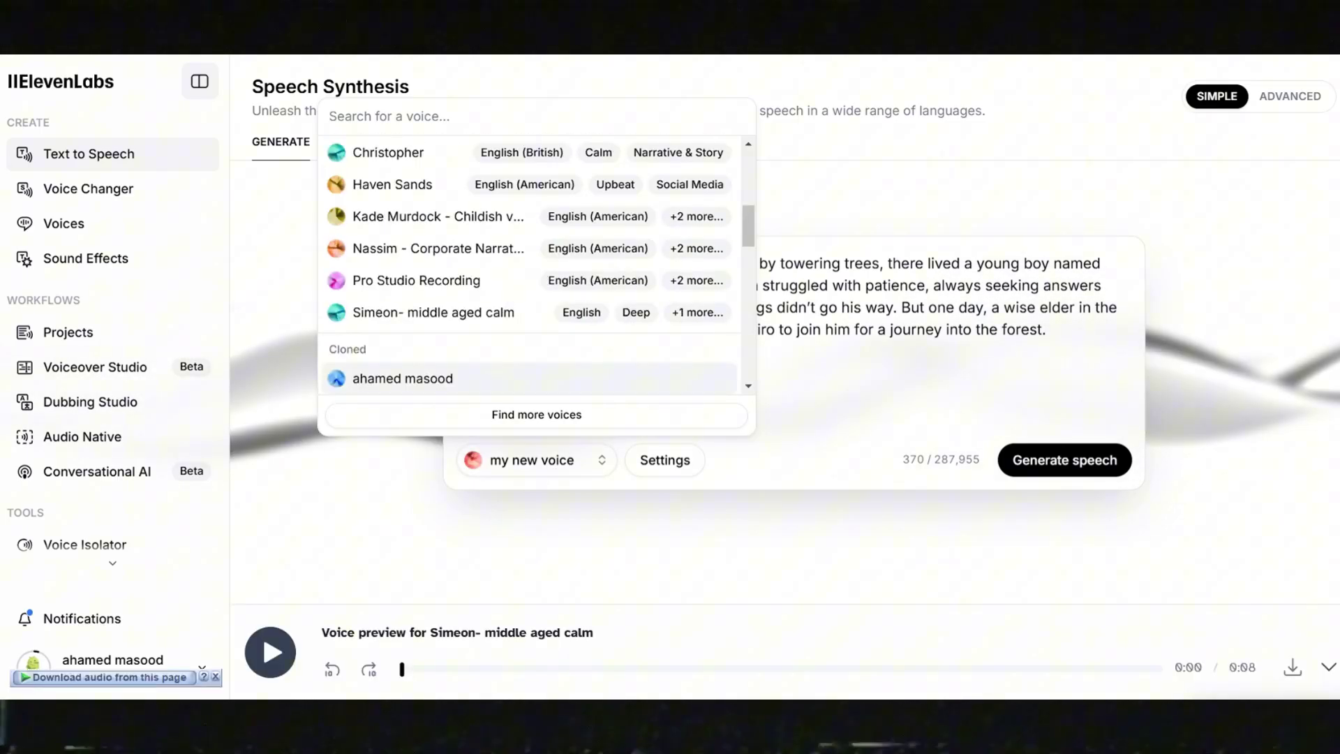
scroll(410, 332, down, 1)
click(439, 282)
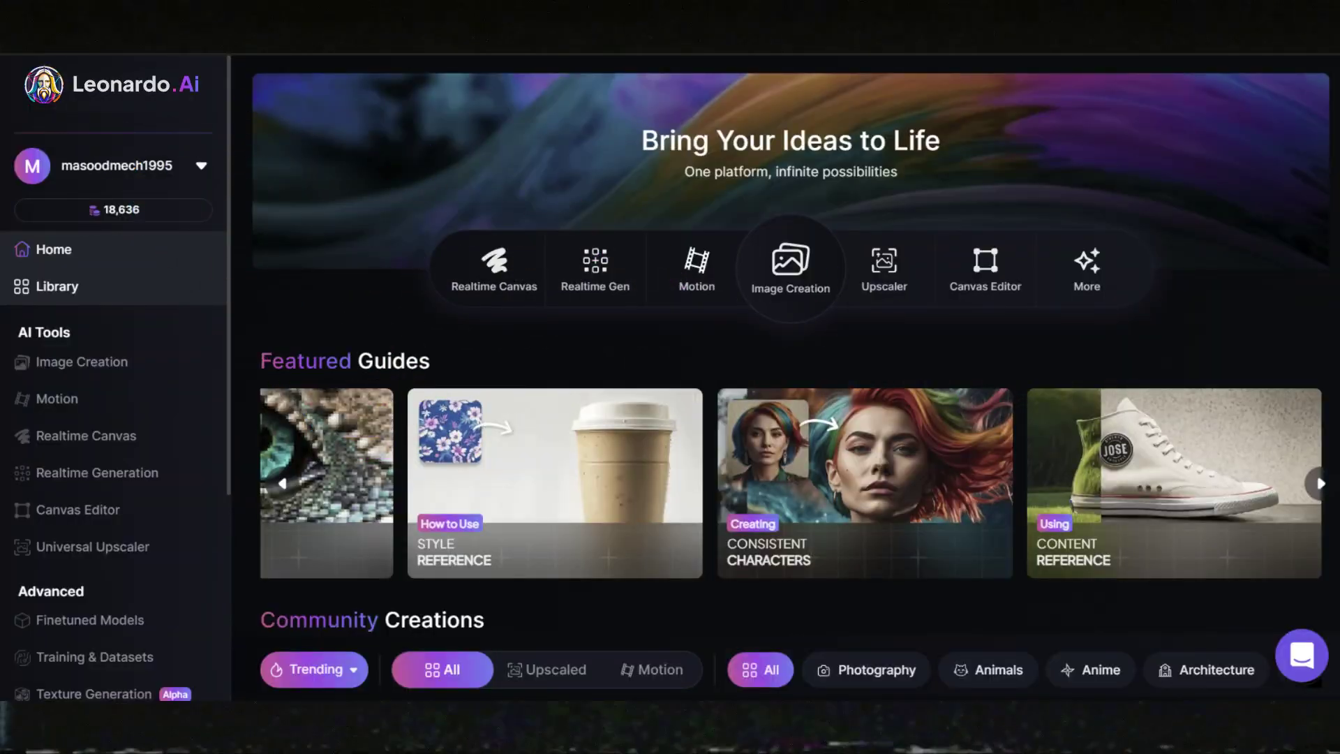
Step: Send the Hiro and Kaito story prompt waiting in ChatGPT's message box
scroll(1164, 425, down, 20)
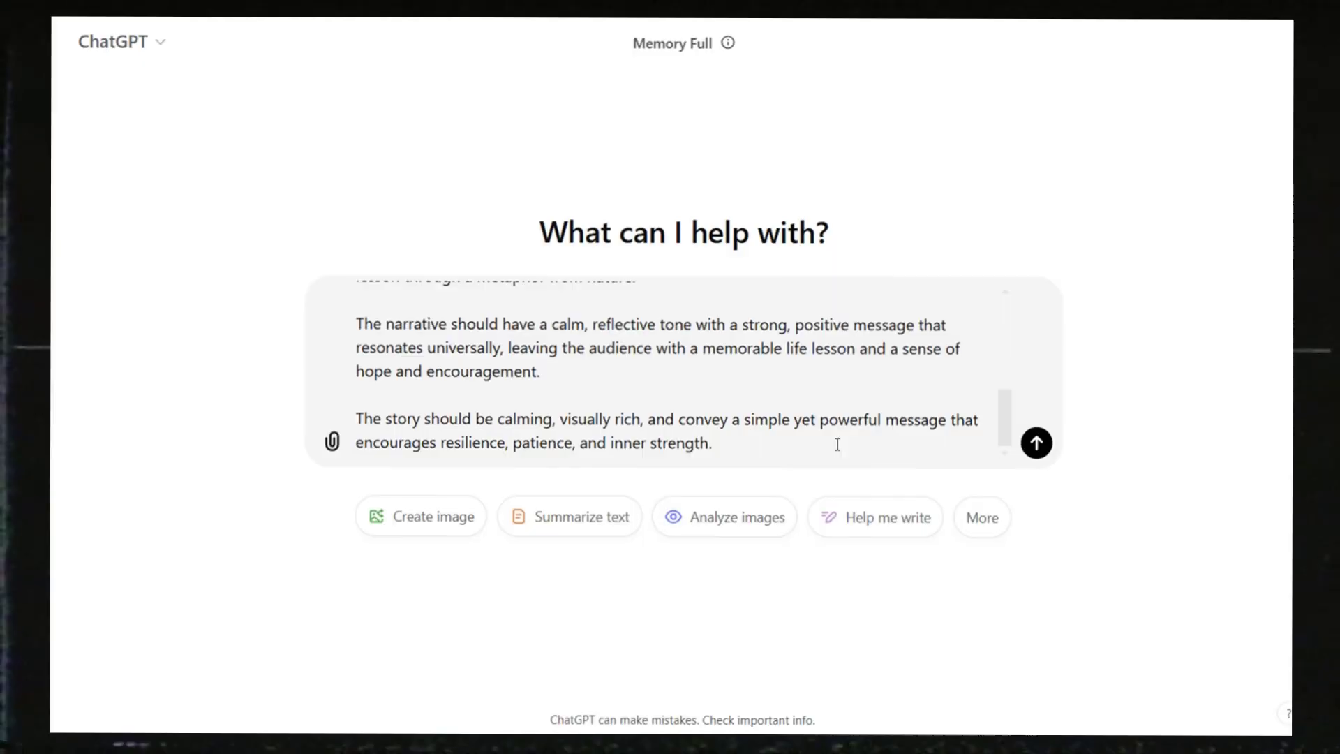
key(Return)
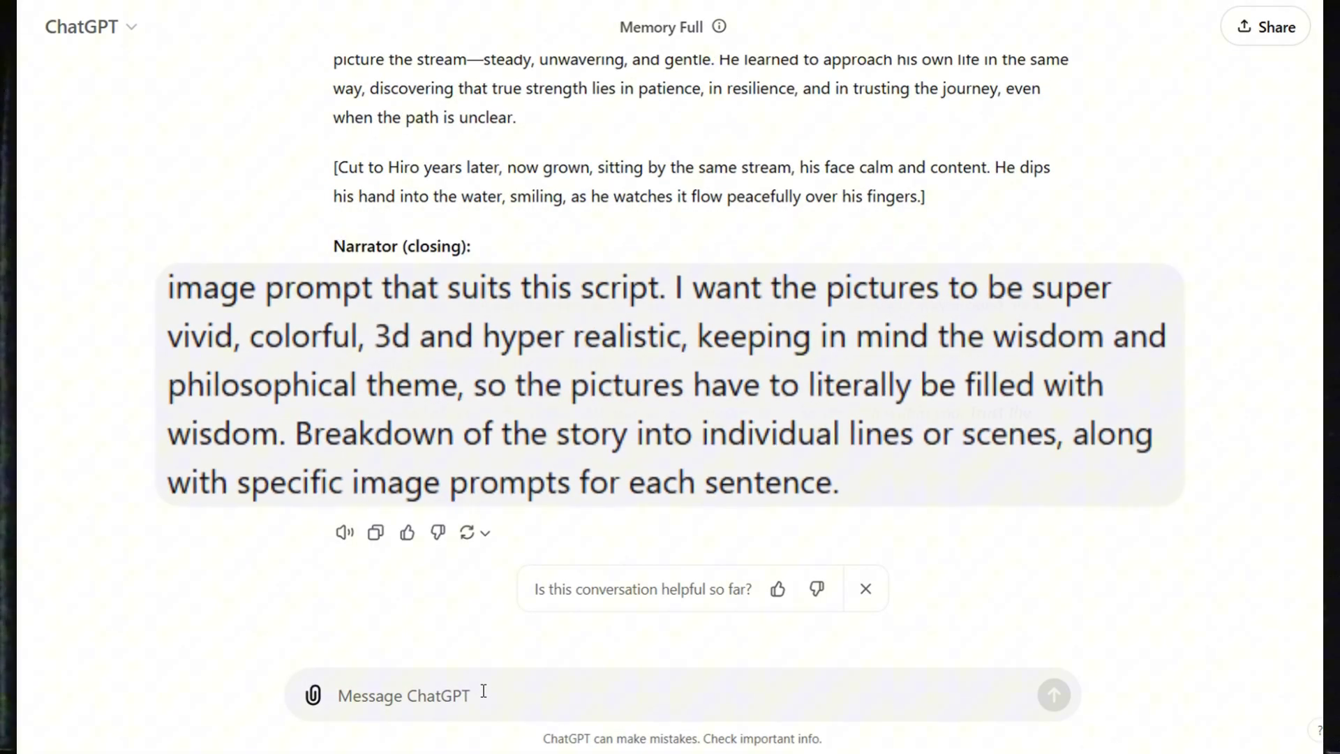
Step: Send ChatGPT the image-prompt request, then ask for line-by-line prompts for the opening paragraph
text(image prompt that suits this script. I want the pictures to be super vivid, colorful, 3d and hyper realistic, keeping in mind the wisdom and philosophical theme, so the pictures have to literally be filled with wisdom. Breakdown of the story into individual lines or scenes, along with specific image prompts for each sentence.)
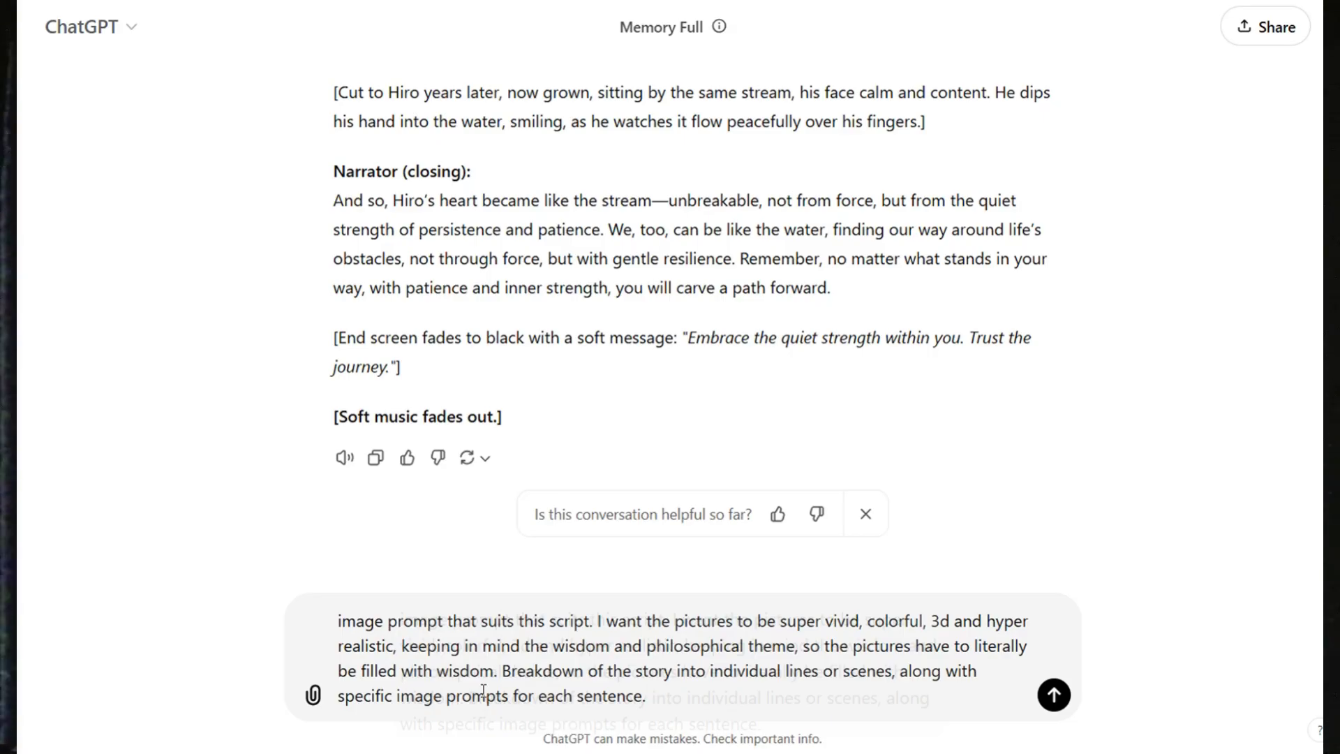
key(Return)
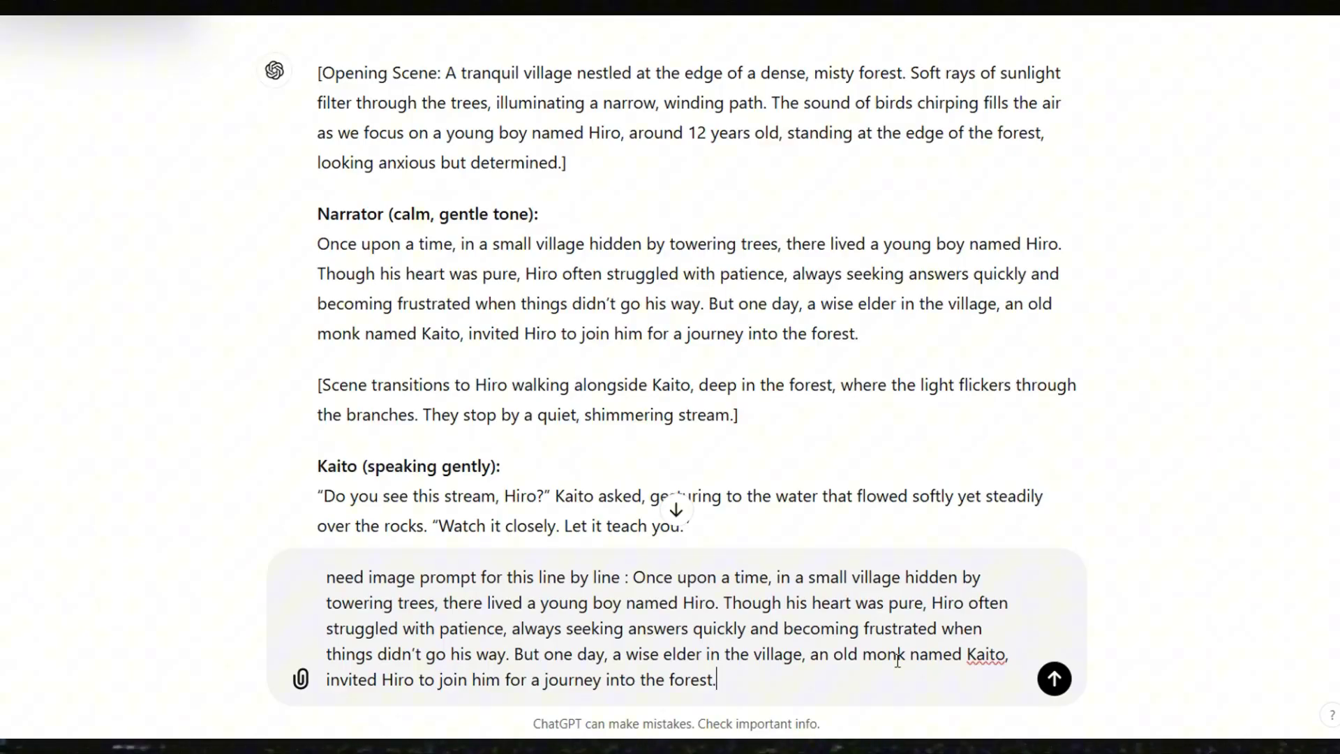
key(Return)
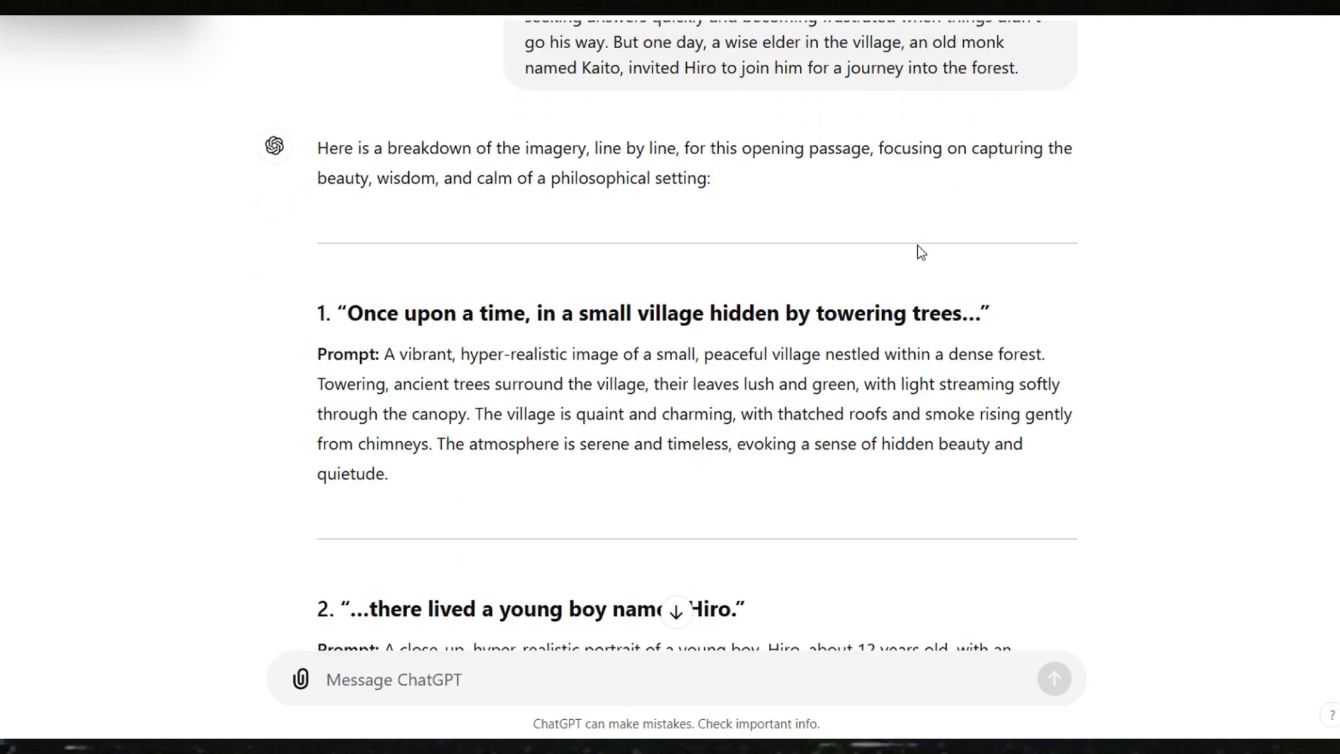
scroll(918, 251, down, 10)
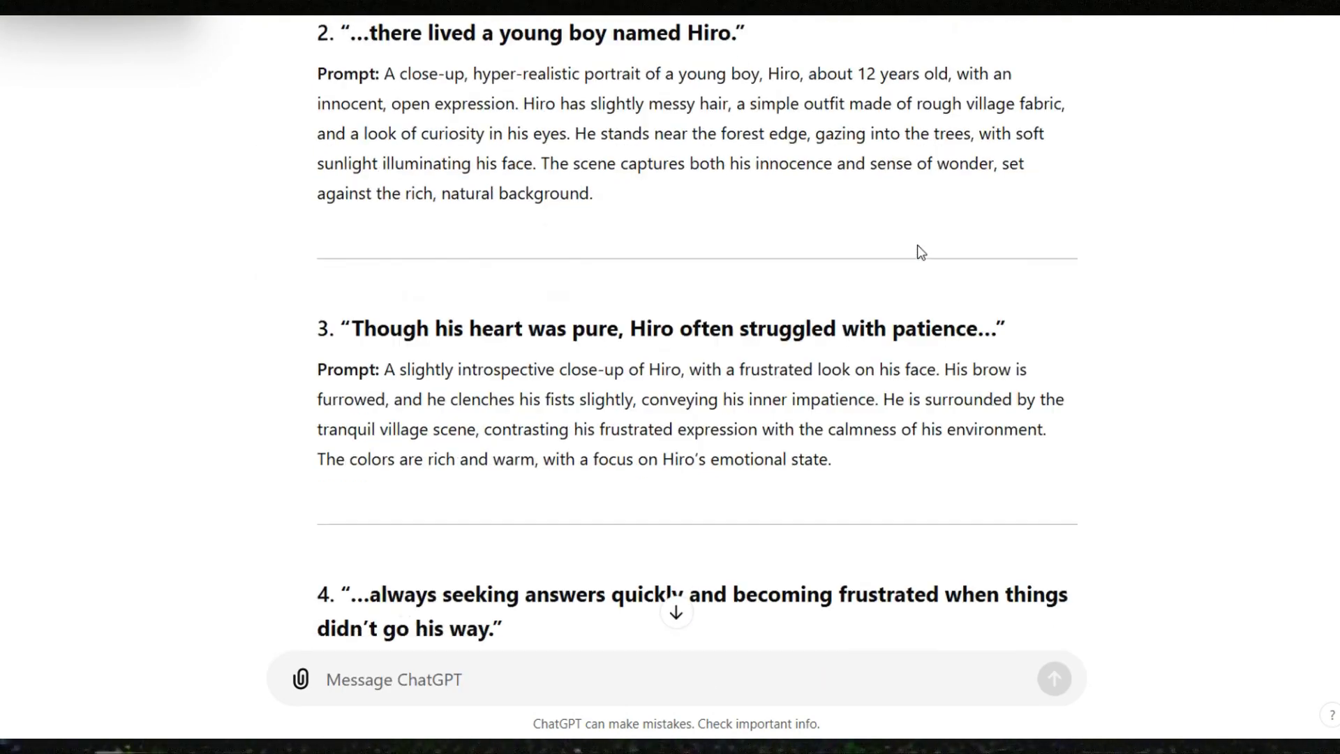
scroll(919, 251, down, 10)
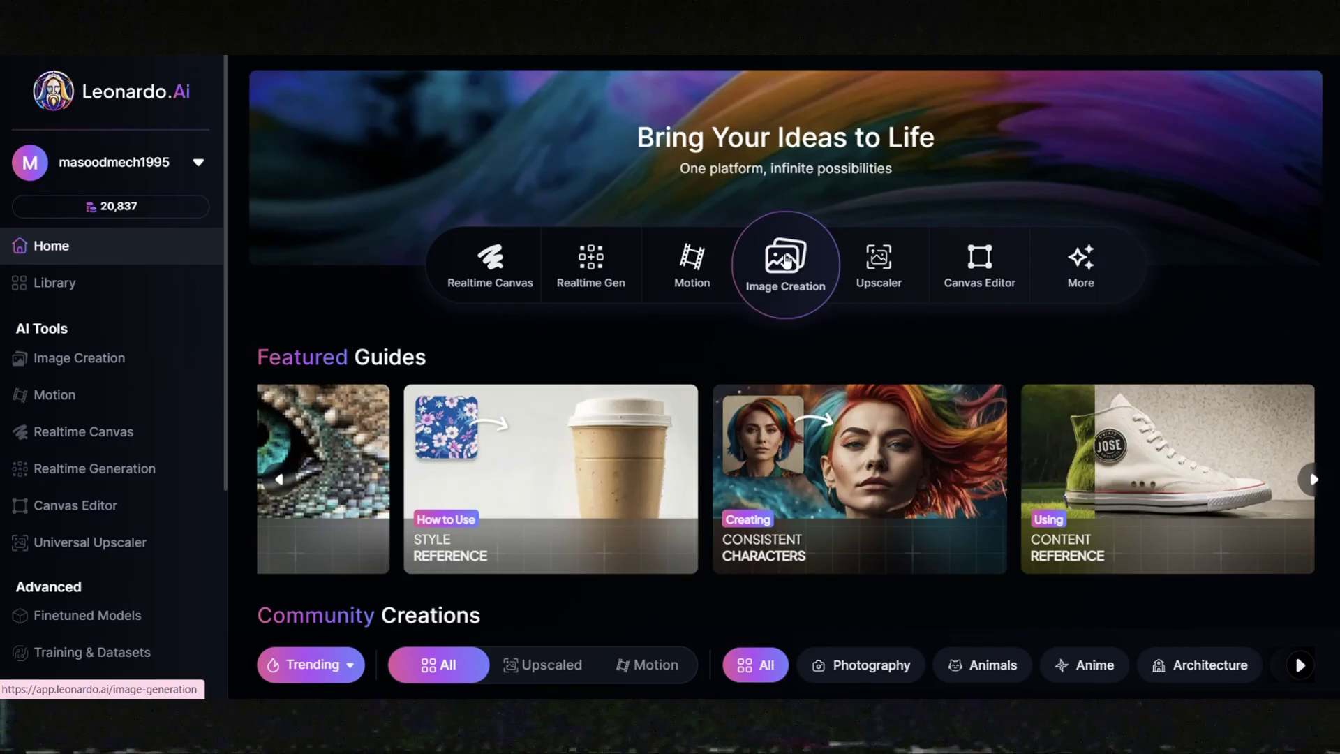
Step: In Image Creation, switch to Fast mode and choose the Anime preset
click(787, 262)
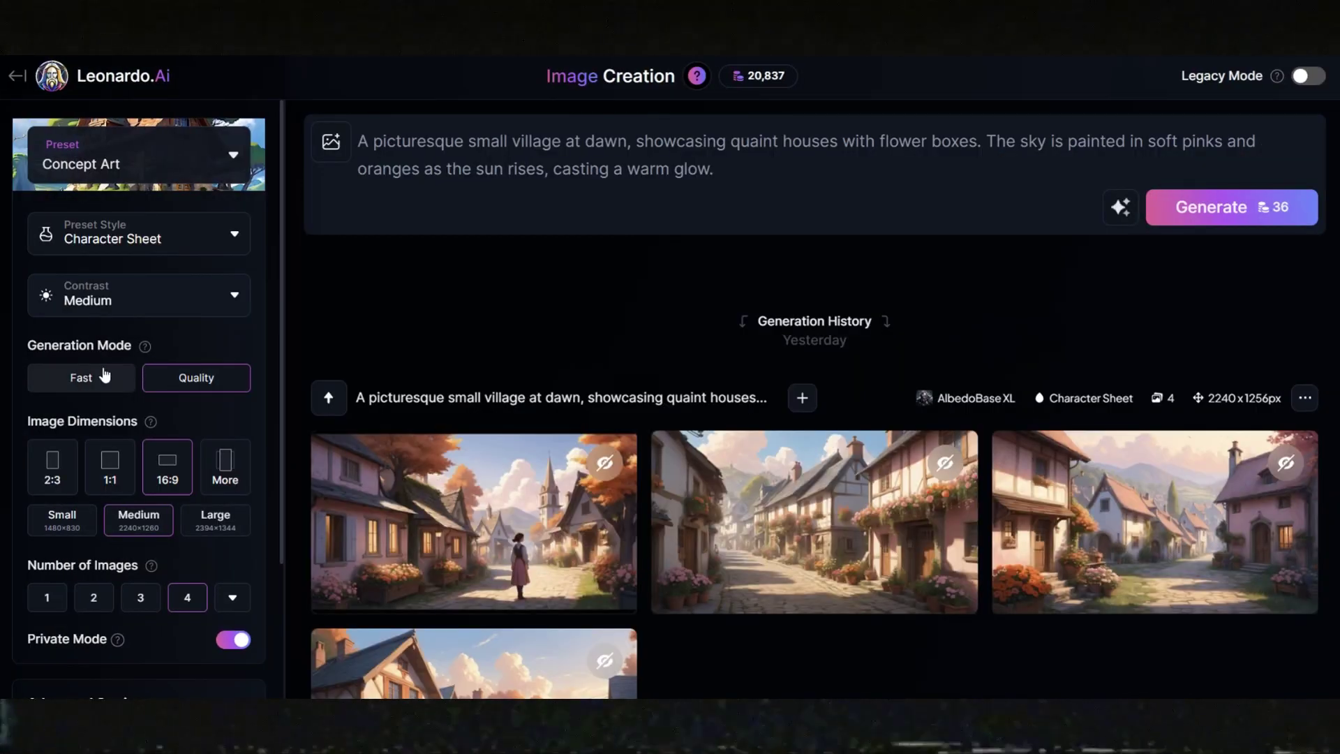
click(104, 375)
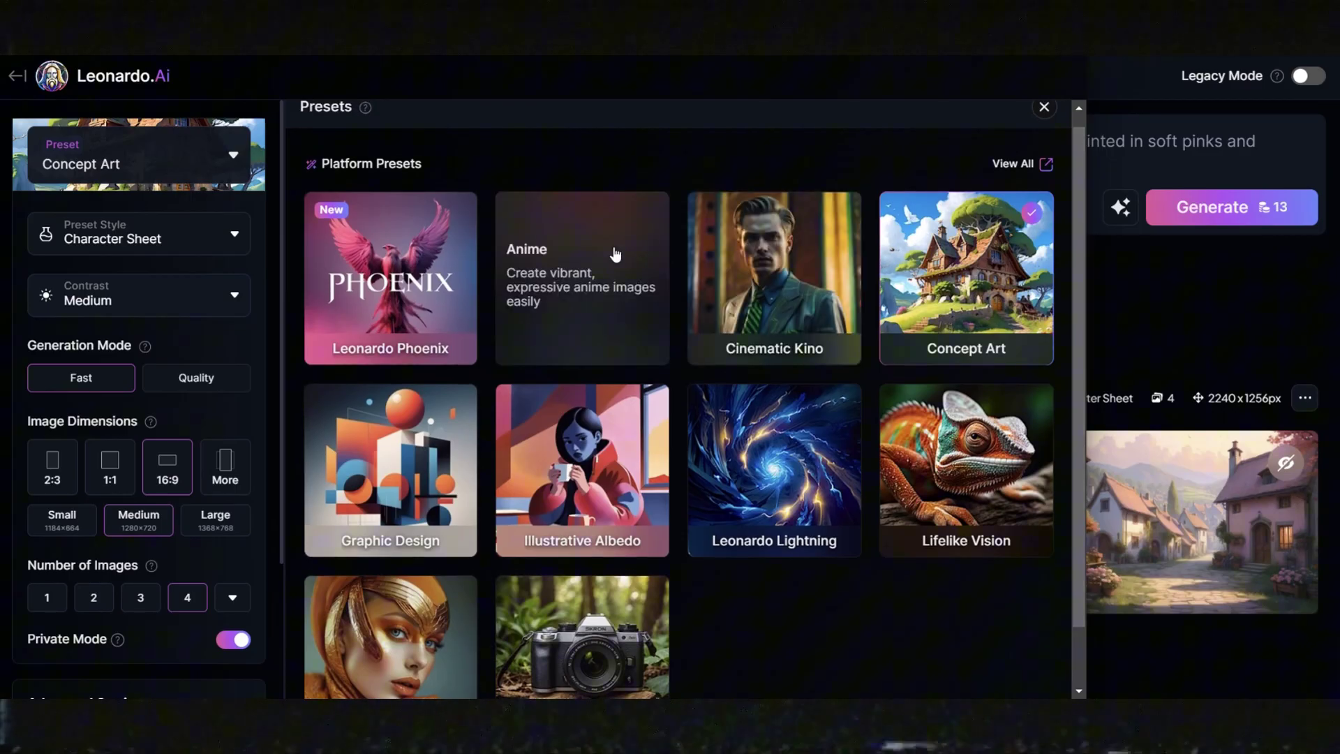
click(616, 254)
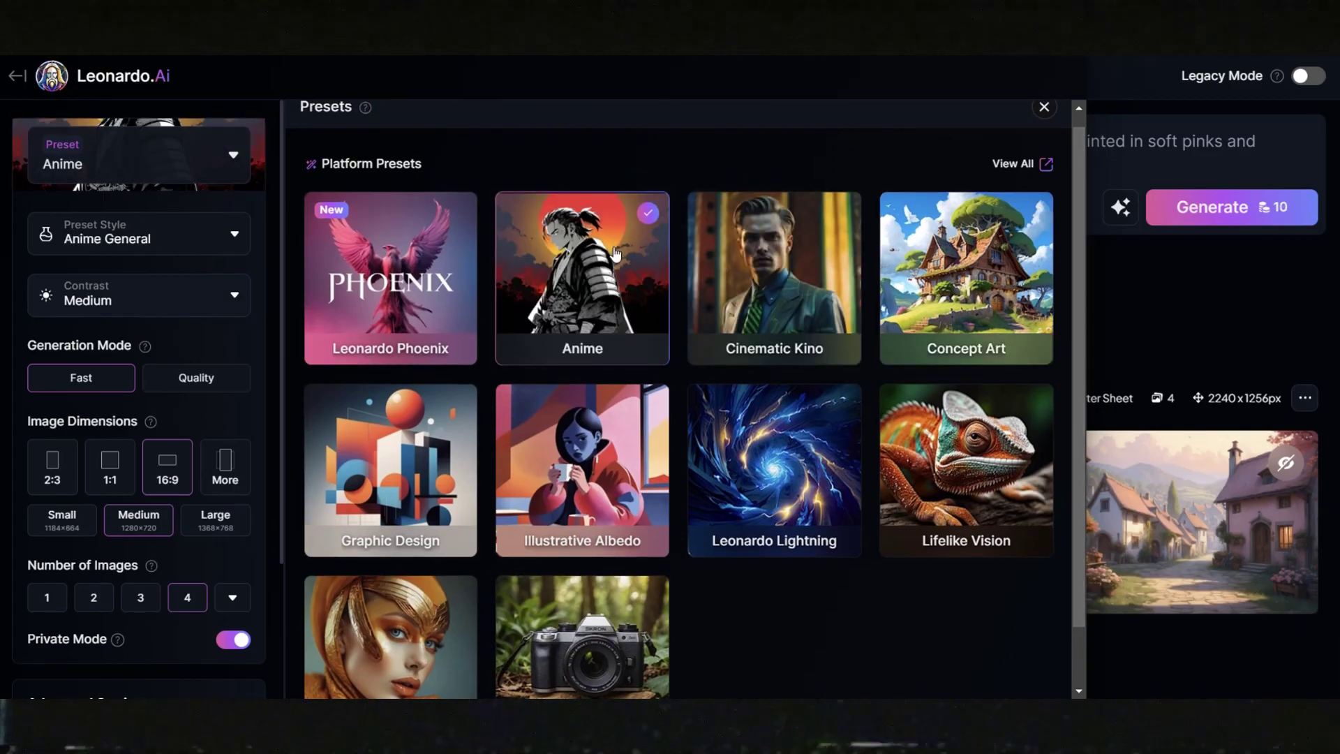
click(1044, 108)
drag(282, 240, 282, 380)
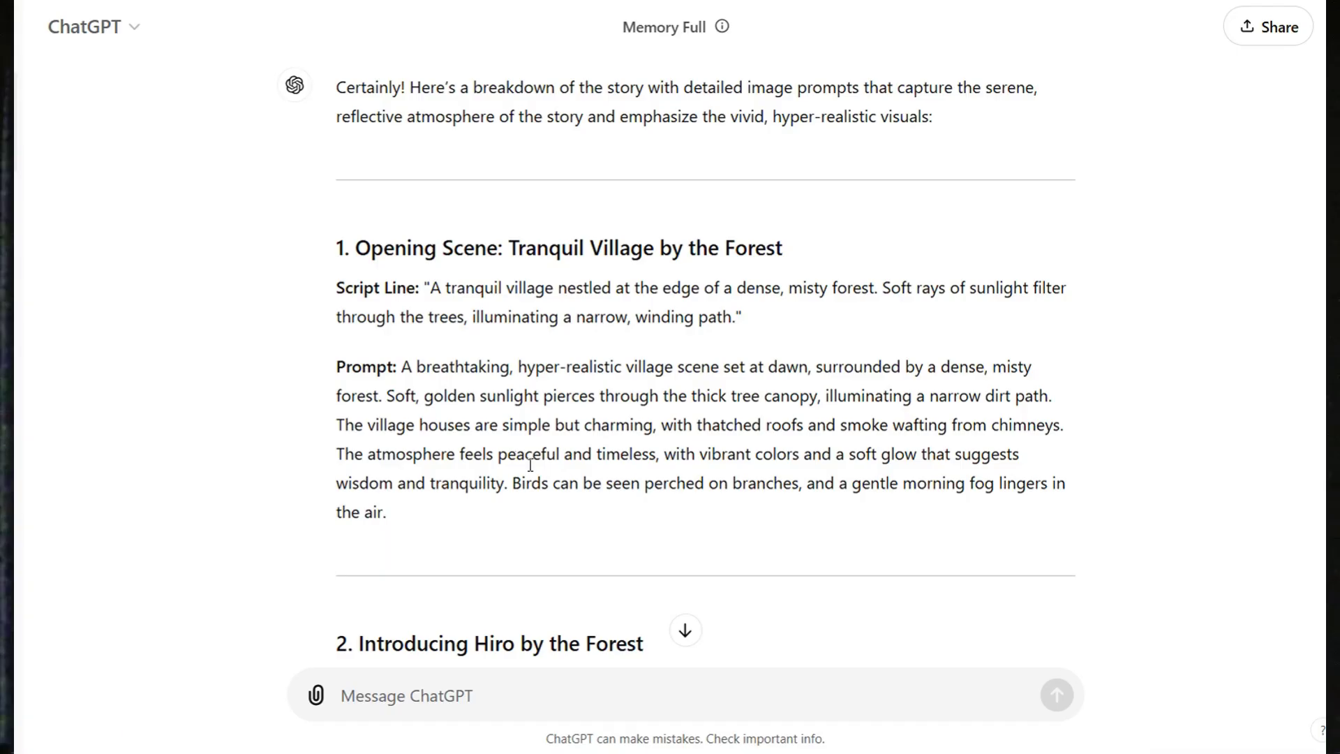
Step: Replace the prompt with the misty dawn village prompt and generate four images
drag(362, 446, 383, 511)
key(ctrl+c)
key(ctrl+a)
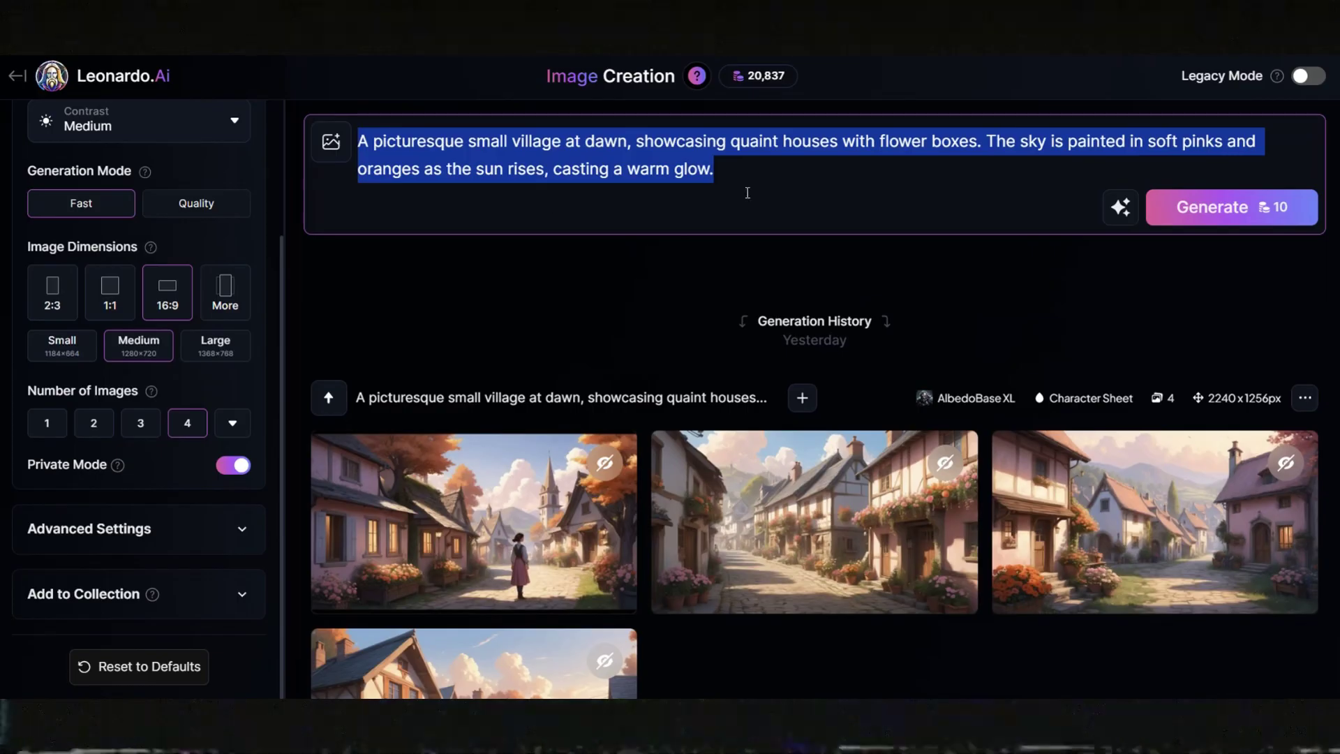
key(ctrl+v)
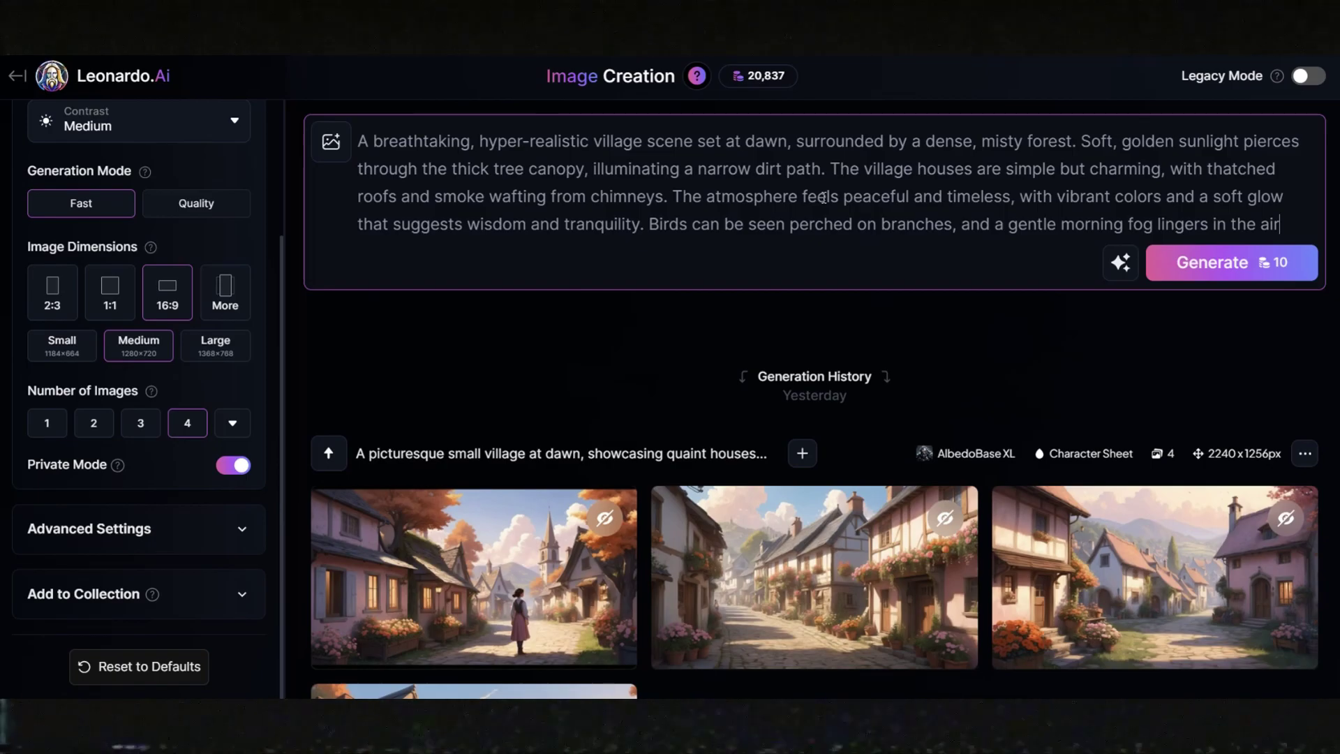
click(1198, 271)
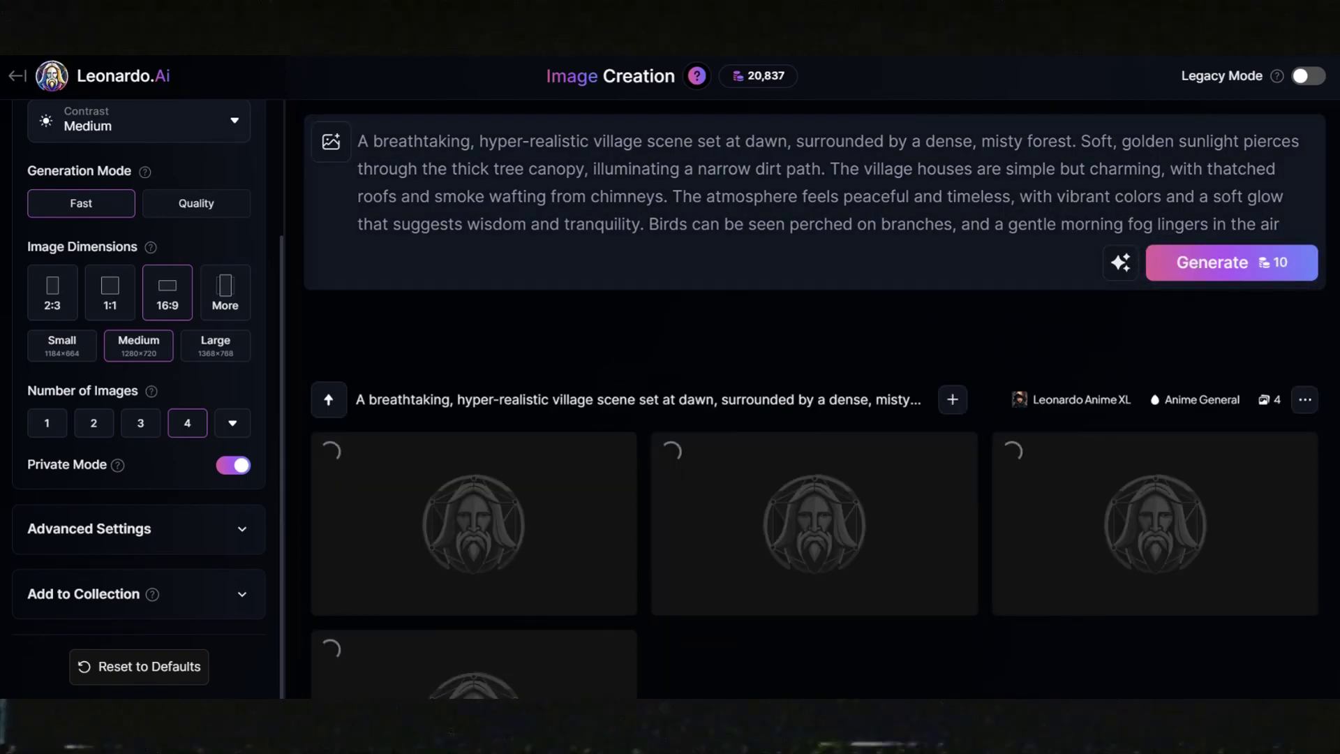
Step: Start a motion video from the first village image and raise its motion strength
scroll(814, 418, down, 2)
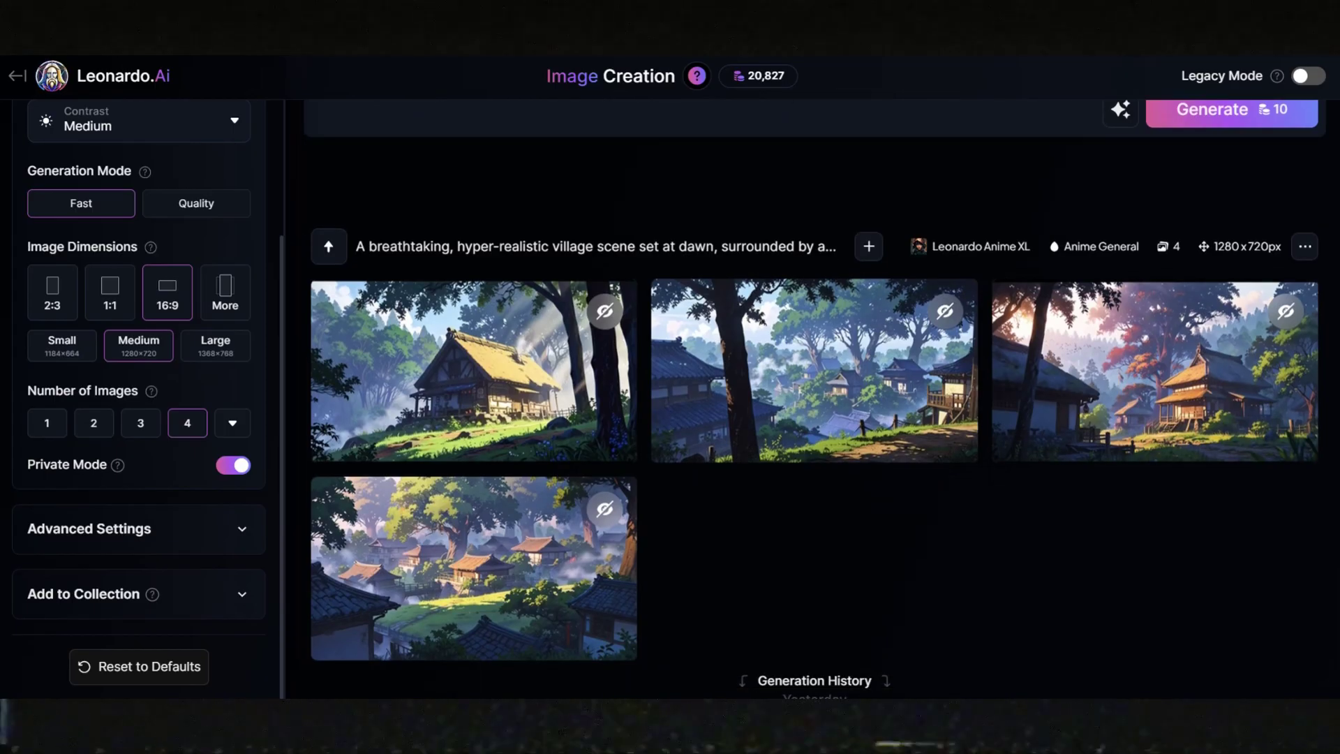
mouse_move(793, 350)
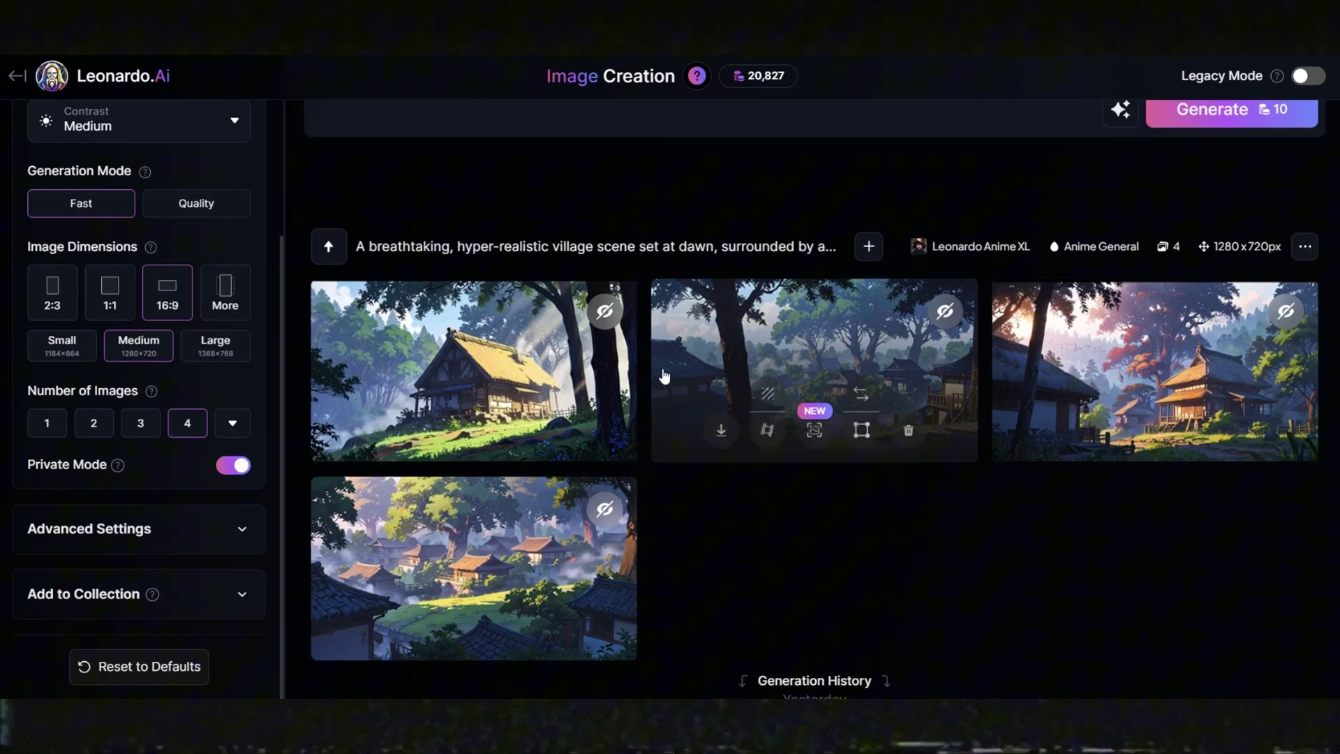
mouse_move(446, 408)
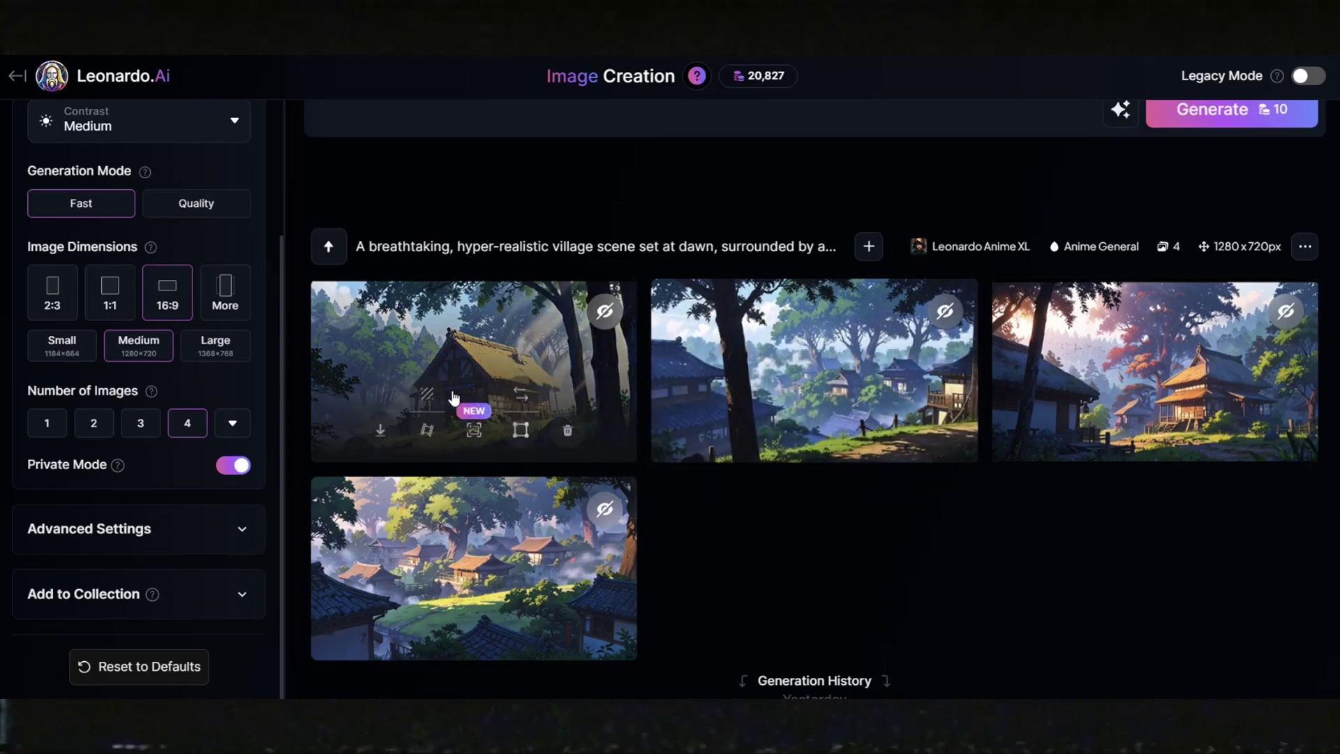
click(427, 431)
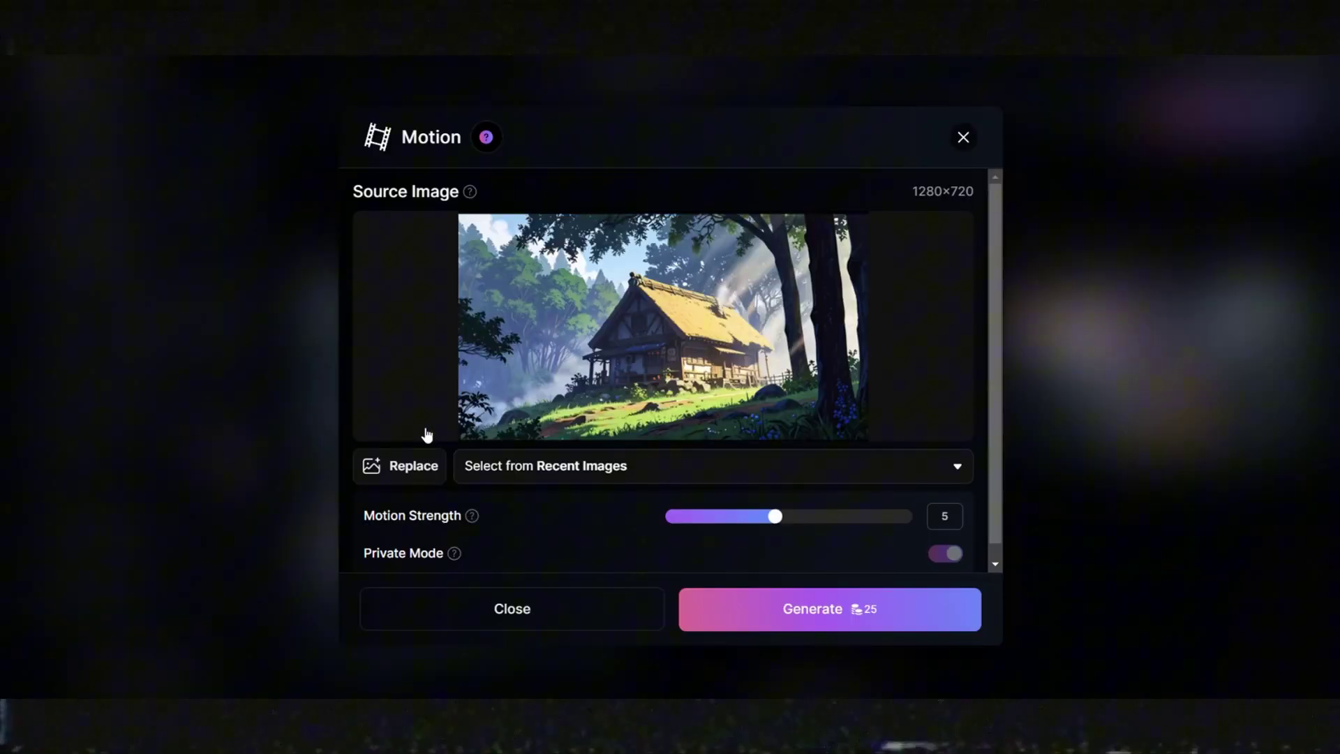
drag(774, 516, 902, 528)
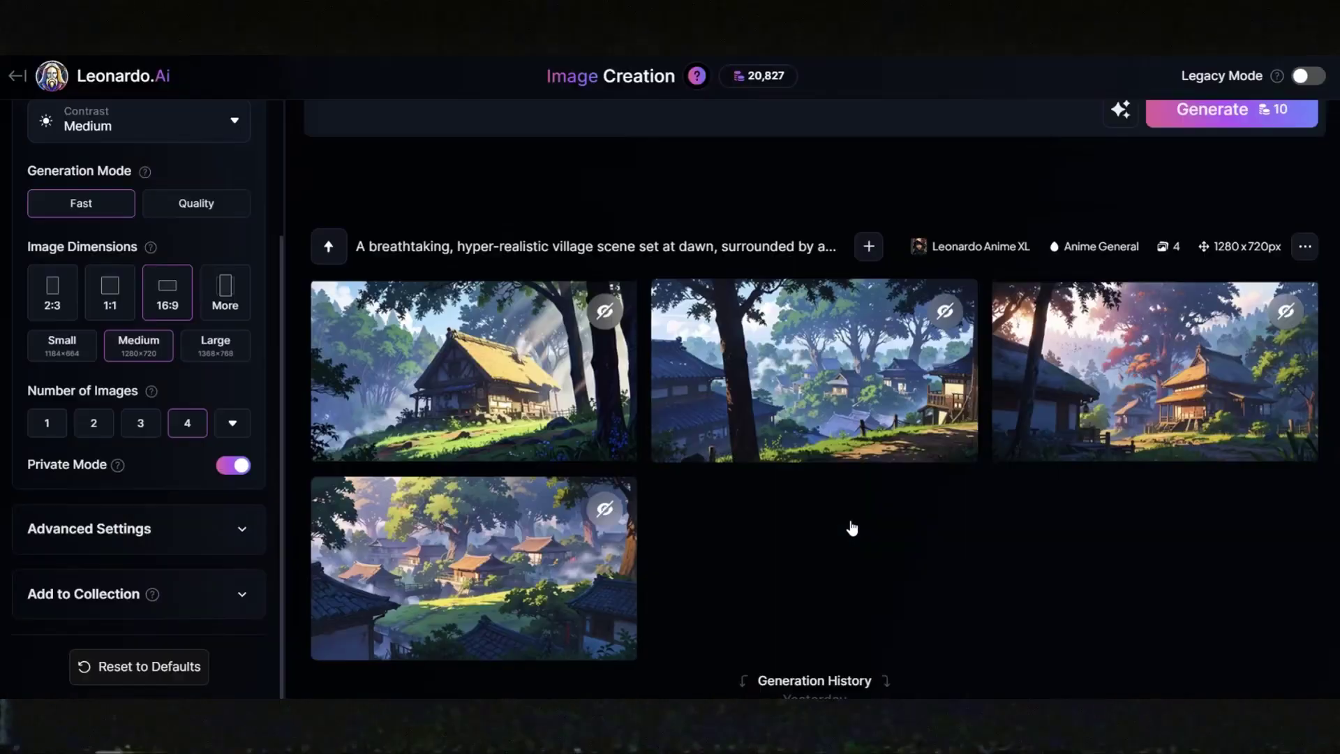
Step: Generate motion videos for all four village images, the first at motion strength 8
drag(877, 528, 852, 528)
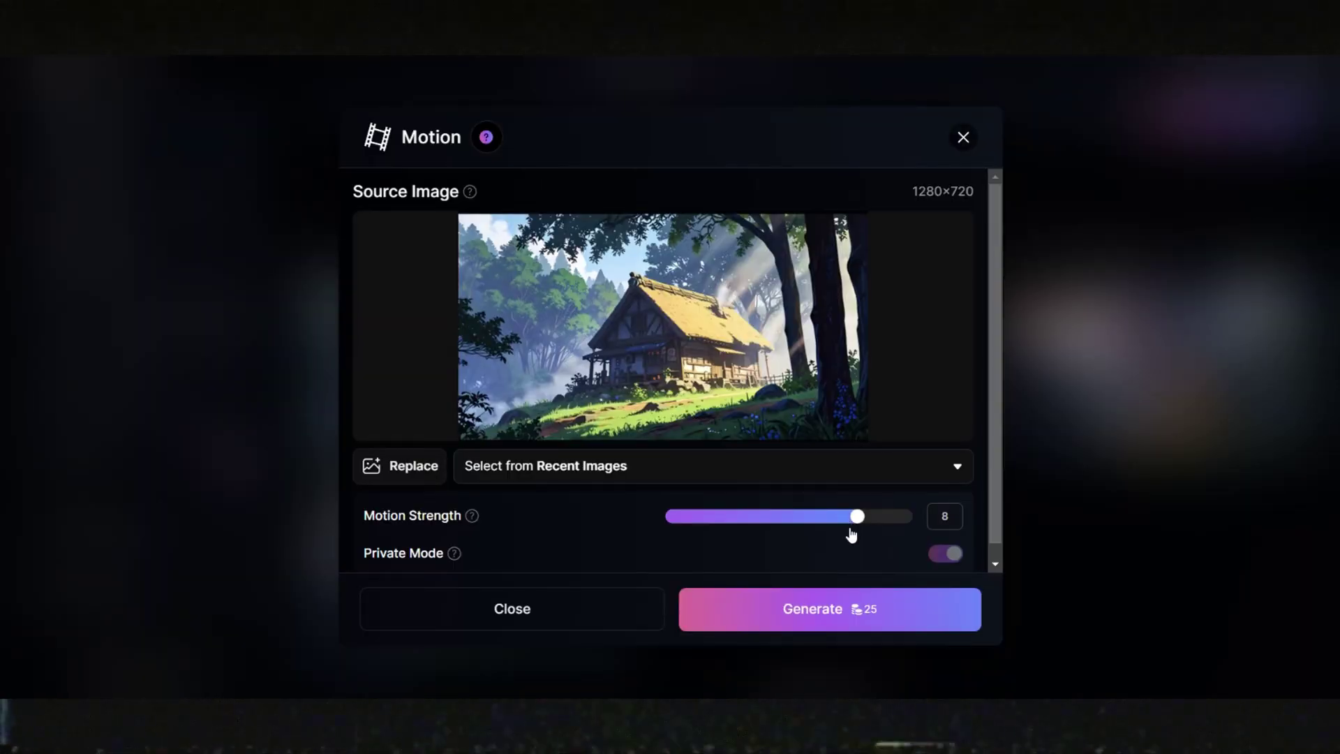
click(853, 607)
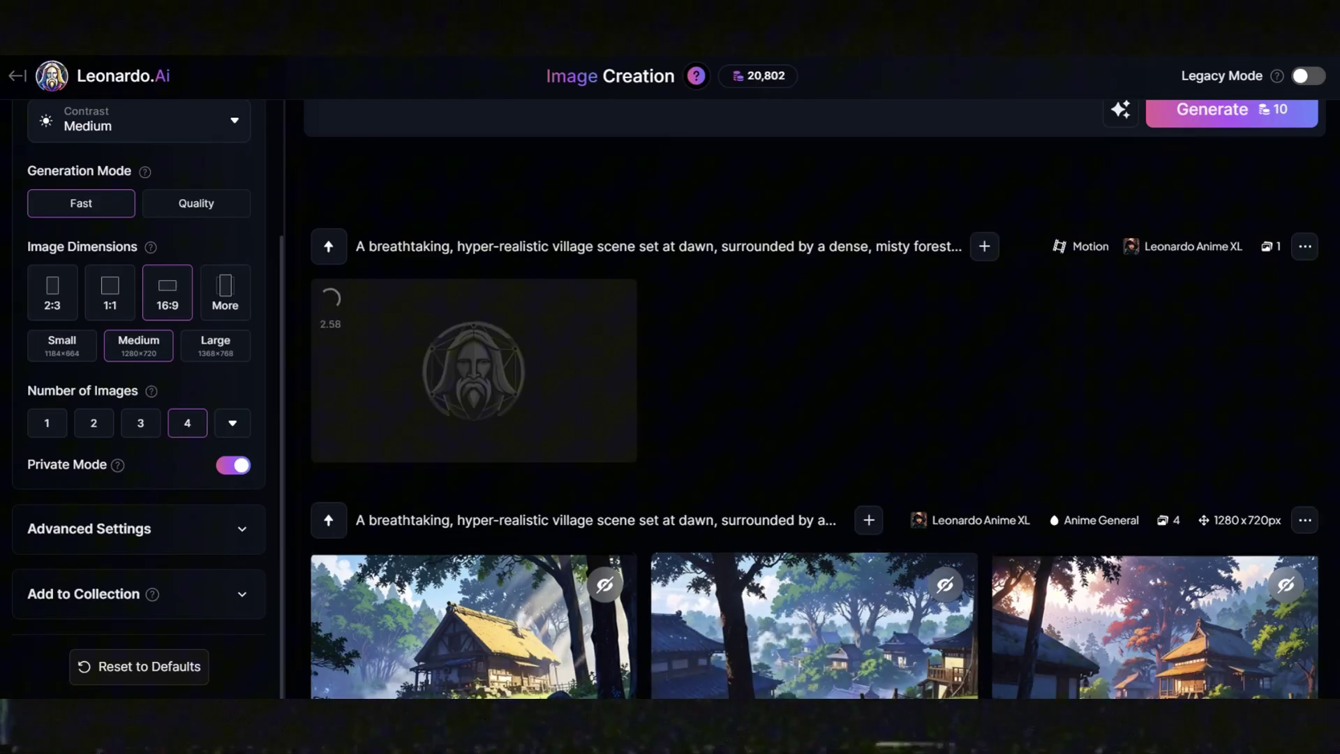
scroll(853, 608, down, 4)
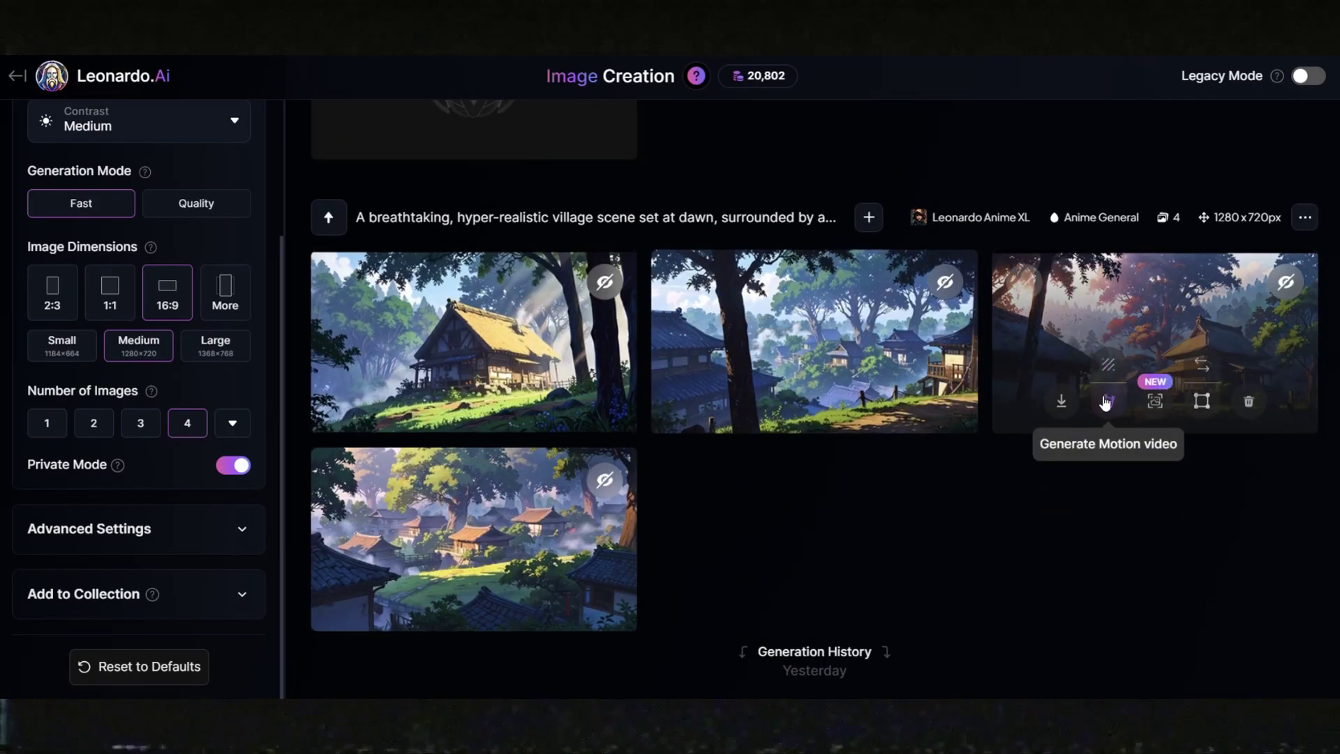
click(1104, 402)
click(847, 611)
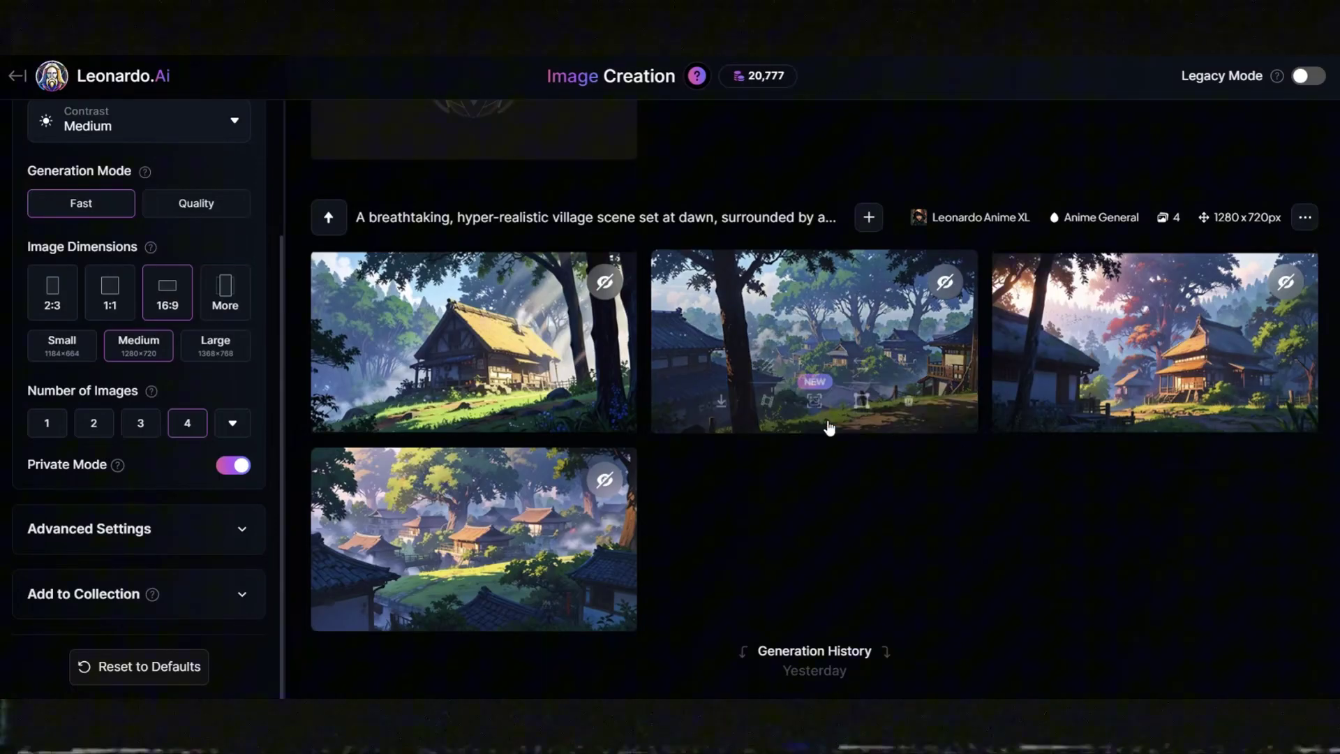
click(766, 403)
click(785, 612)
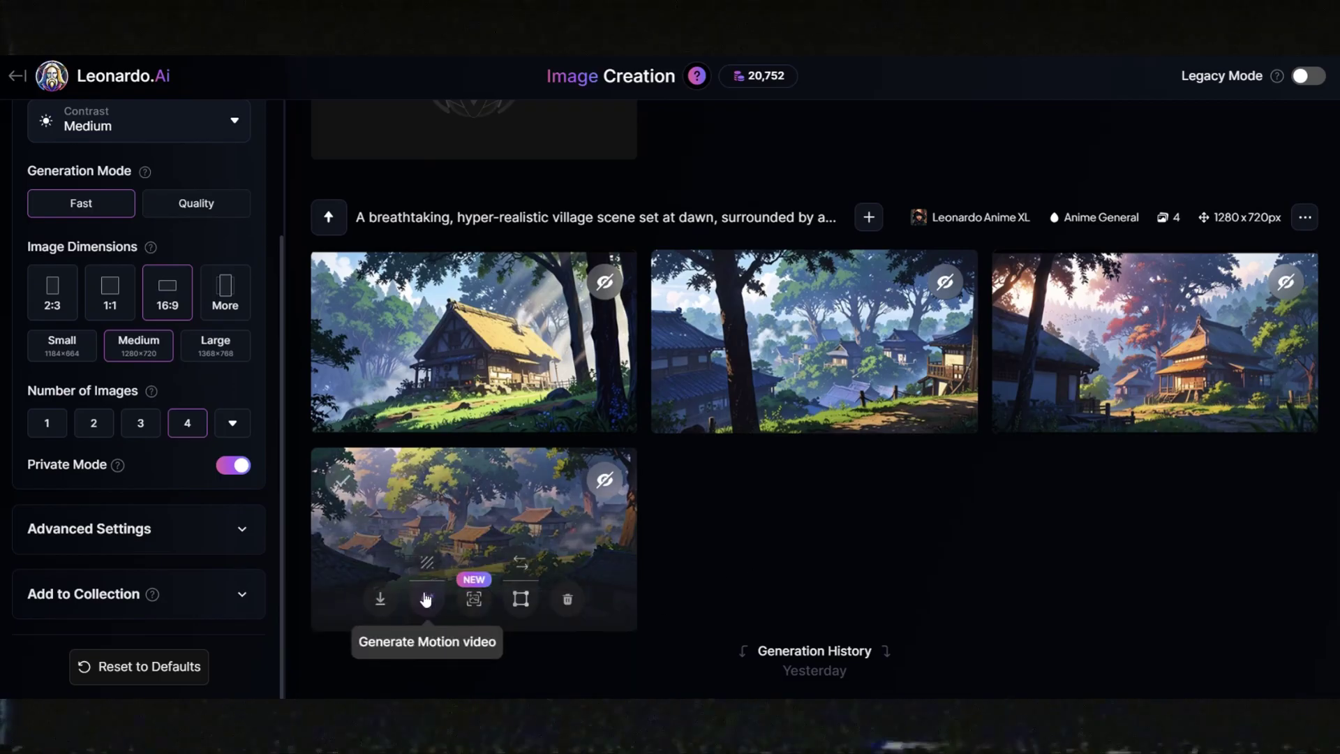
click(431, 598)
click(783, 601)
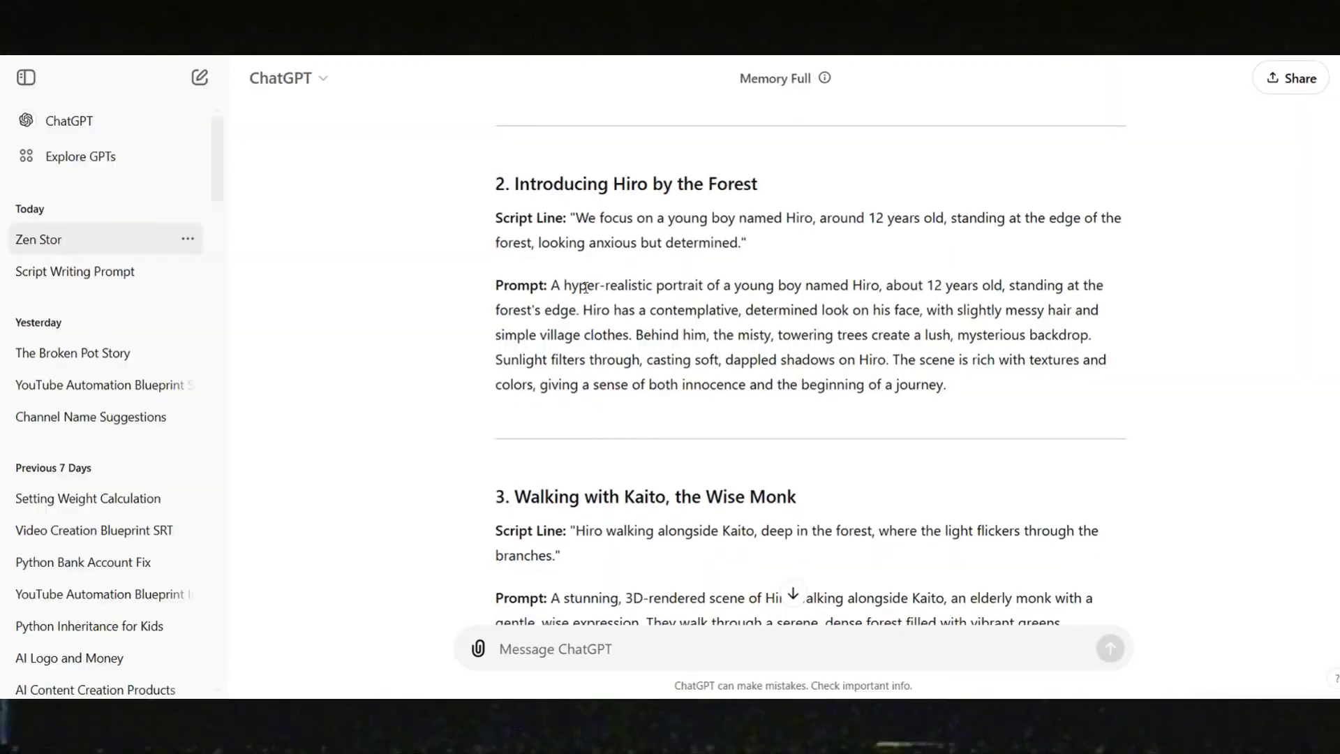
Step: Paste the Hiro-at-the-forest-edge prompt and generate four anime portraits
drag(538, 284, 953, 386)
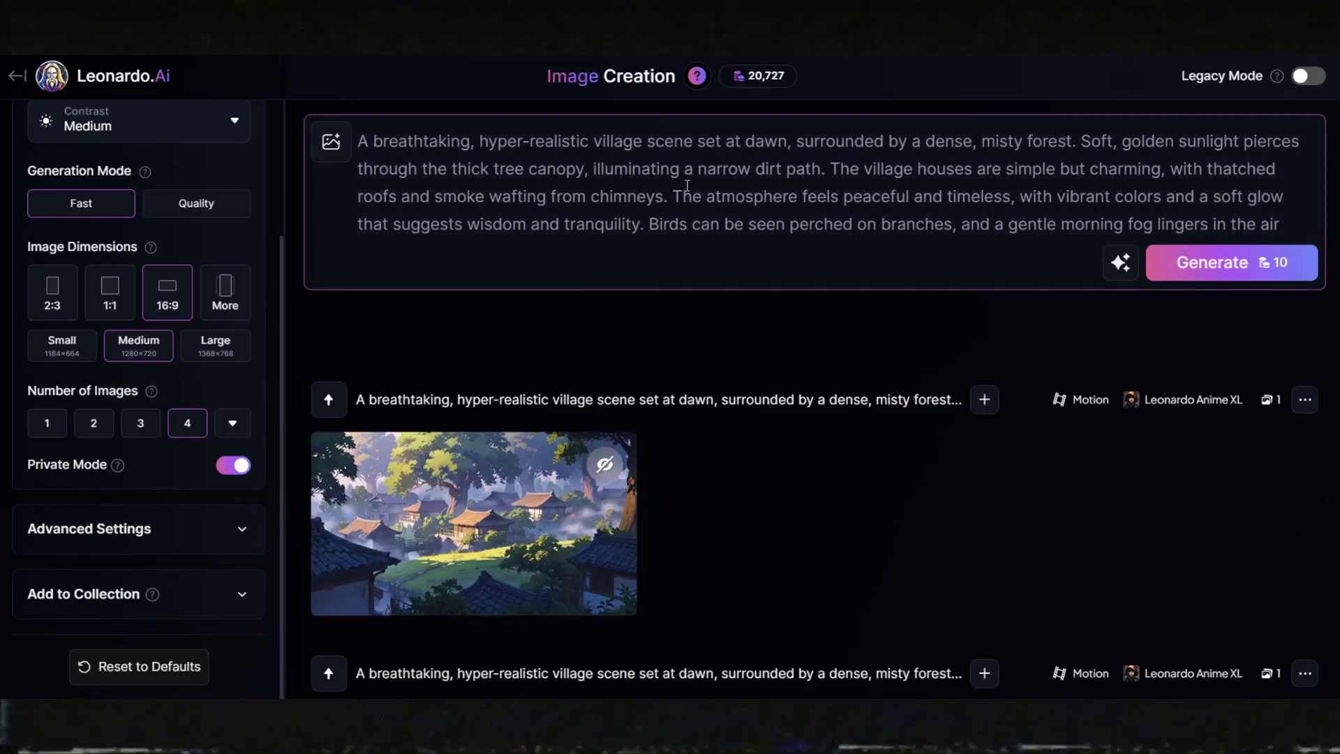
key(ctrl+a)
text(A hyper-realistic portrait of a young boy named Hiro, about 12 years old, standing at the forest's edge. Hiro has a contemplative, determined look on his face, with slightly messy hair and simple village clothes. Behind him, the misty, towering trees create a lush, mysterious backdrop. Sunlight filters through, casting soft, dappled shadows on Hiro. The scene is rich with textures and colors, giving a sense of both innocence and the beginning of a journey.)
key(Return)
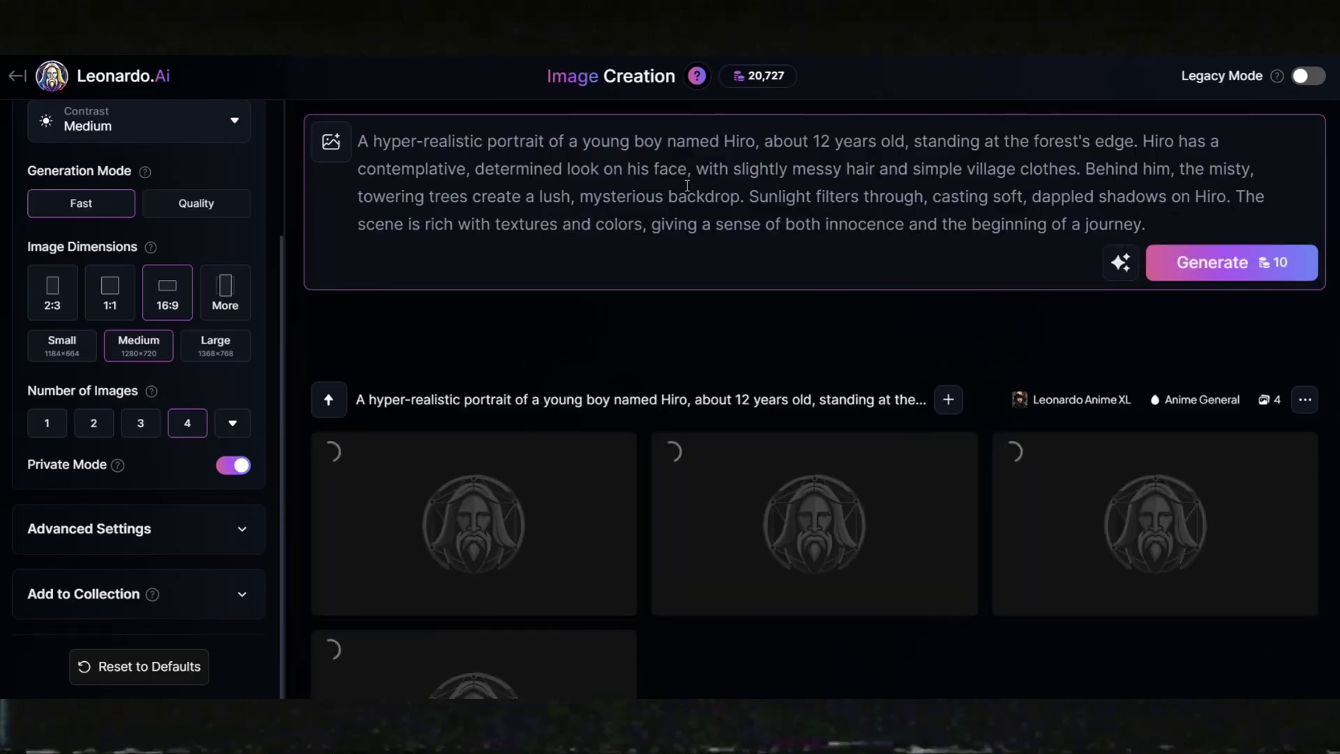
Step: Start a motion video from the first Hiro portrait
scroll(747, 329, down, 3)
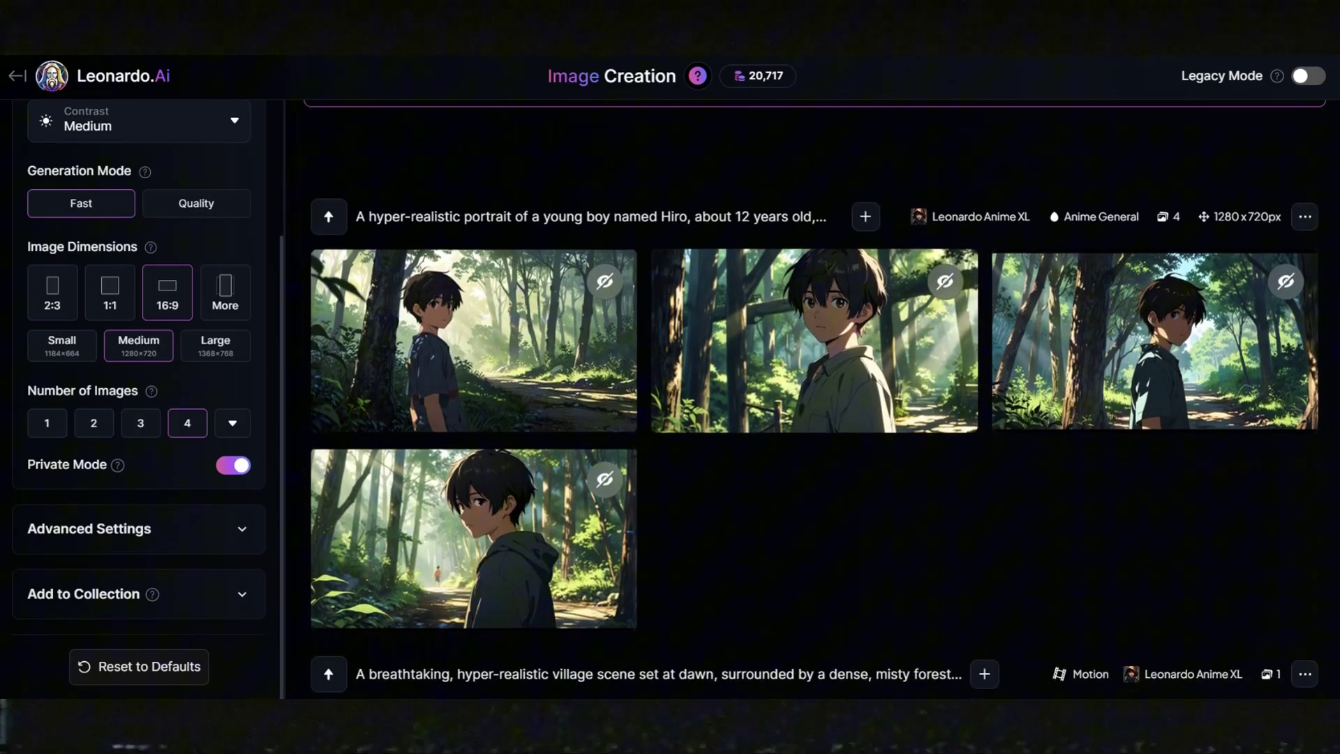
mouse_move(747, 329)
click(427, 403)
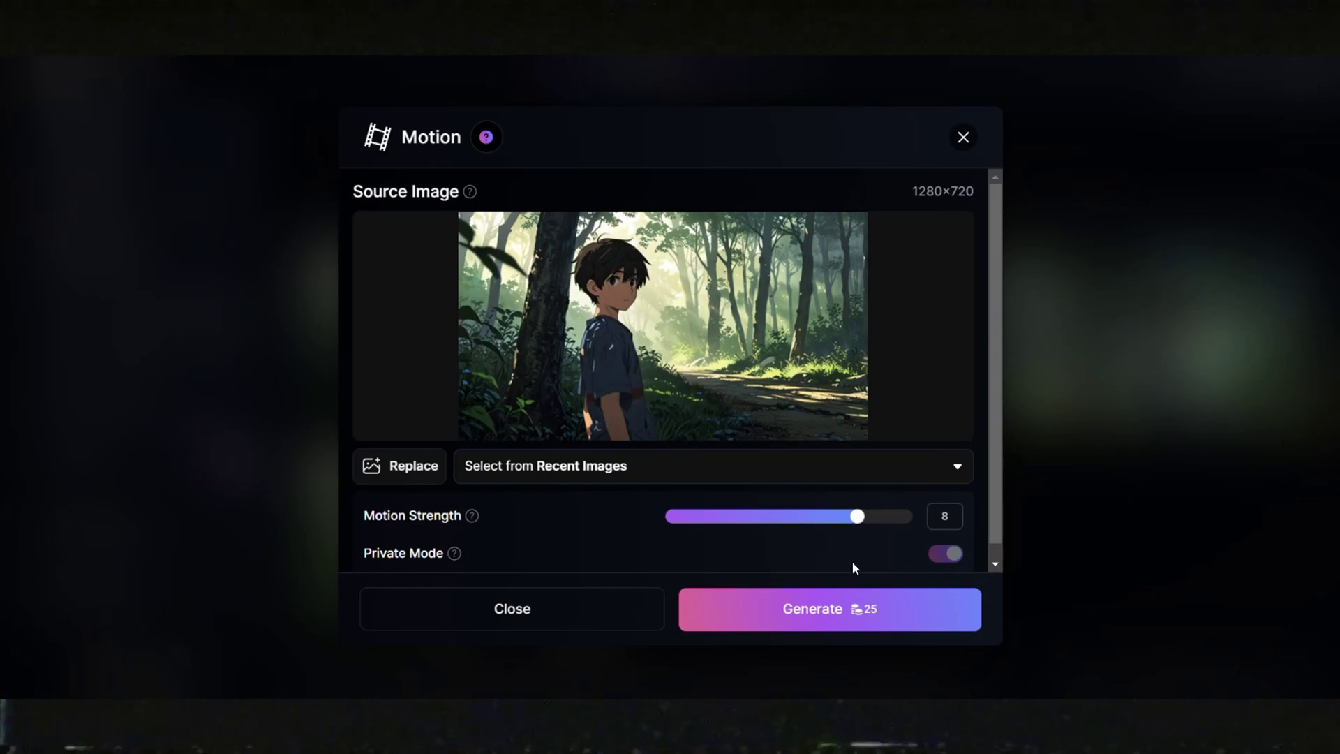
Step: Generate the motion video for the first Hiro forest portrait
click(830, 609)
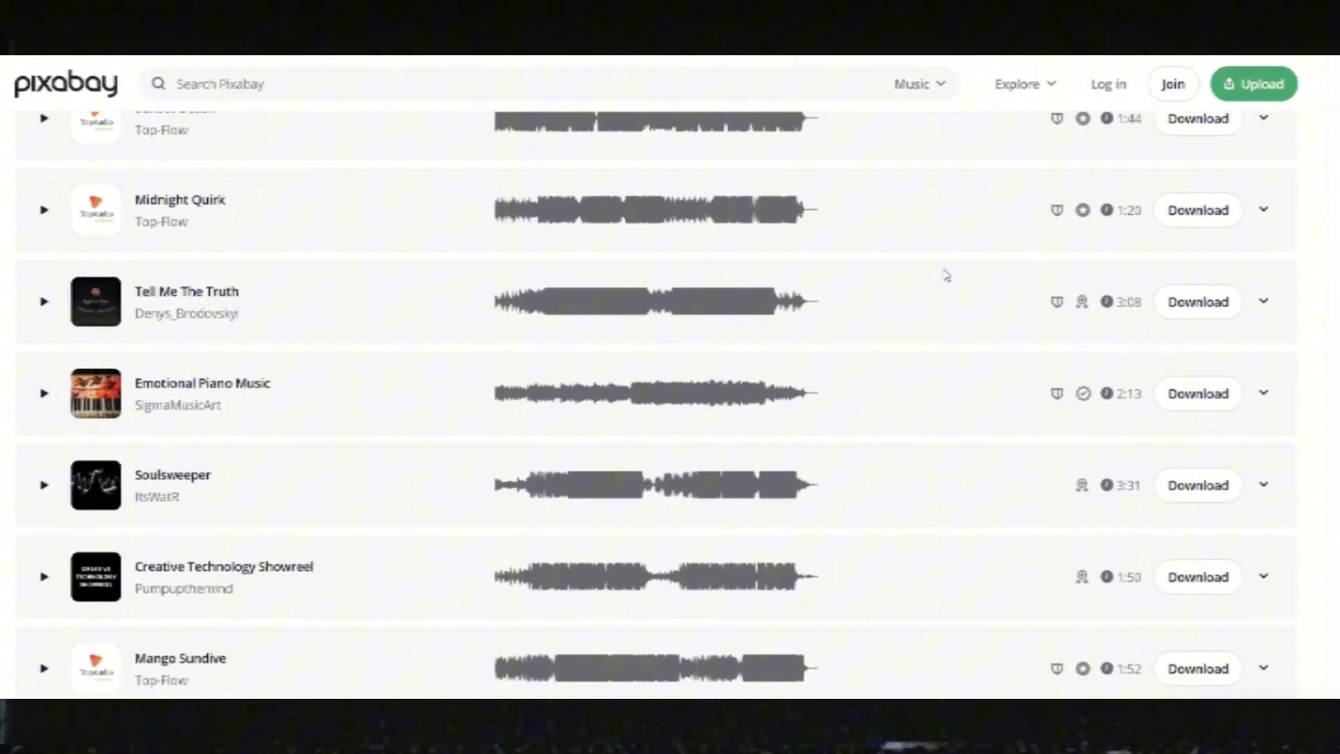
Step: Limit the 'calm music' search to Music and browse the 'relaxing music' tag results
scroll(943, 274, down, 4)
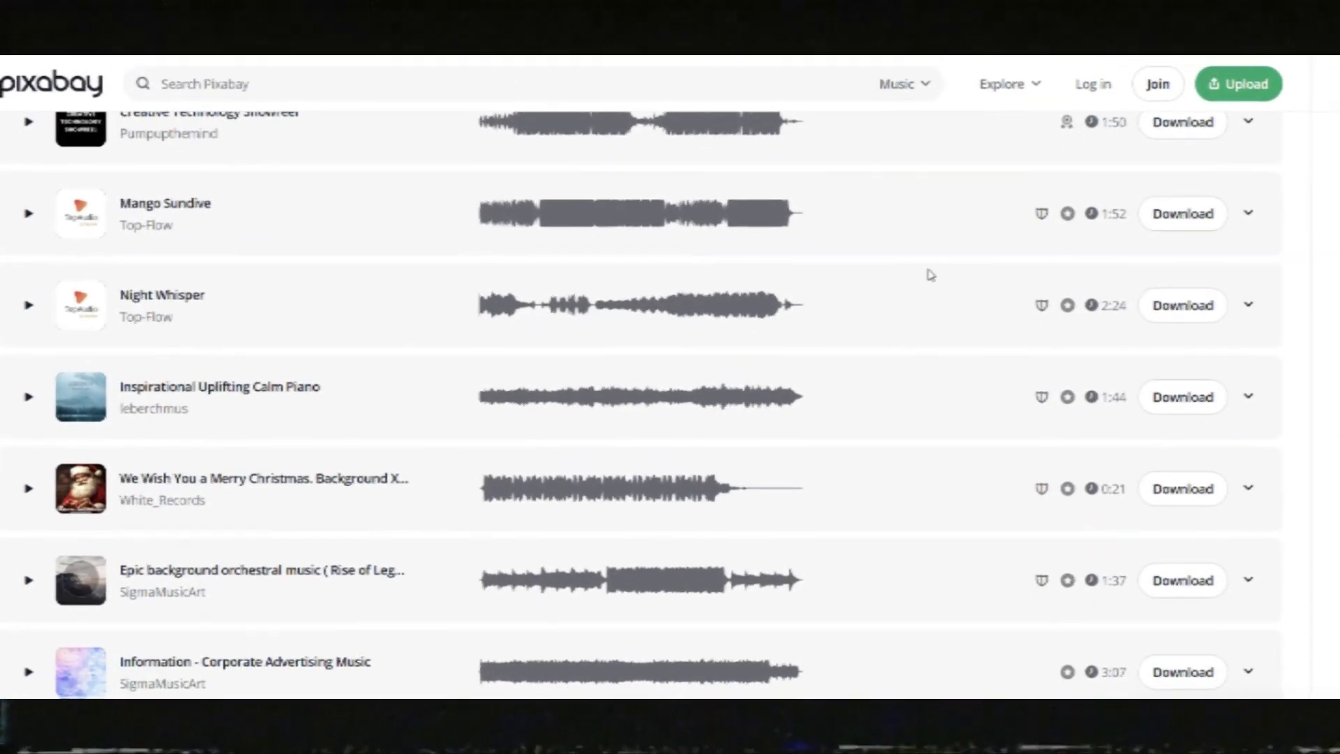
scroll(926, 280, down, 3)
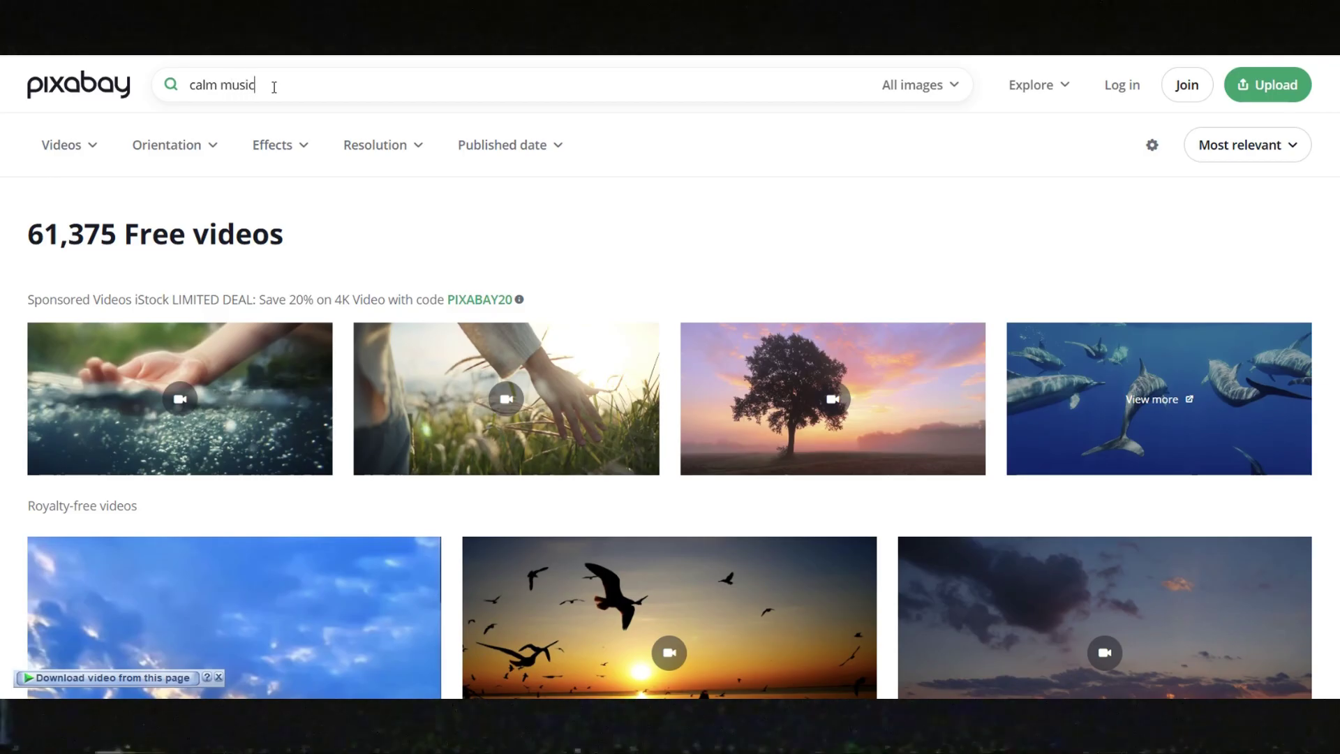
click(922, 78)
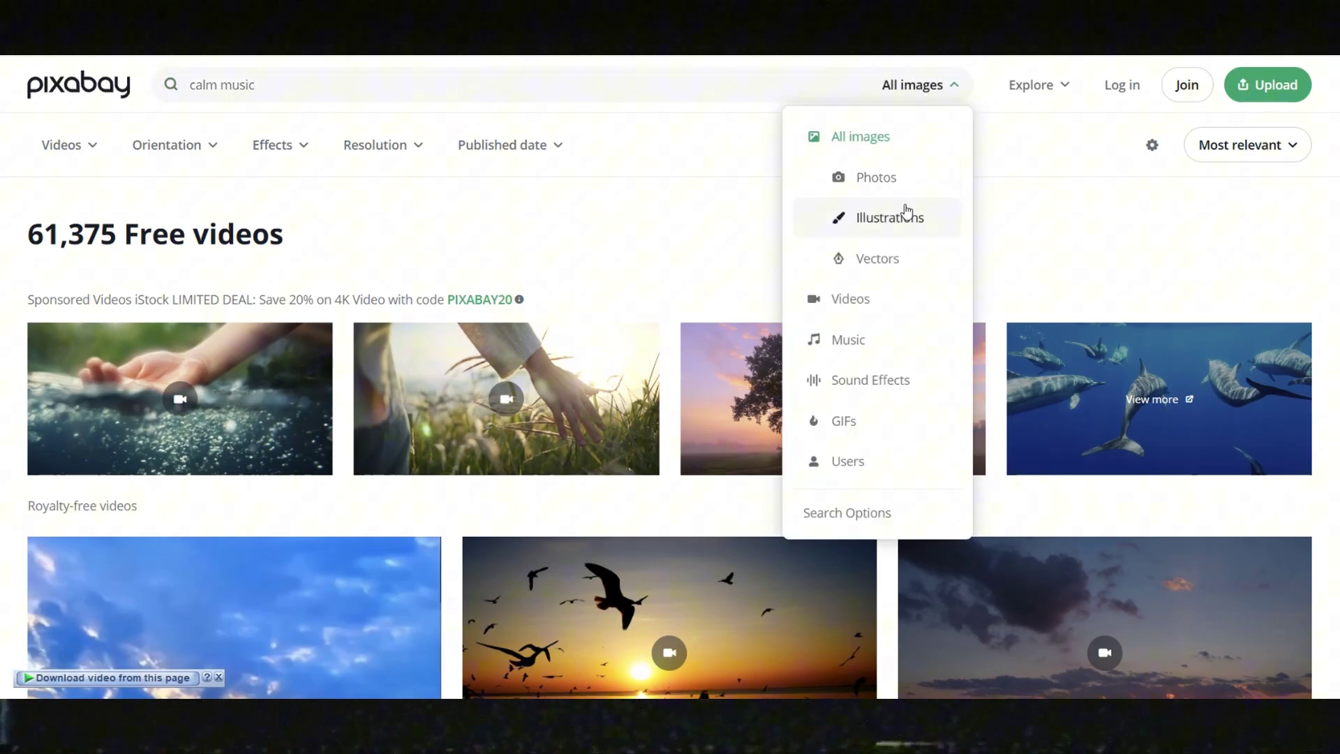
click(880, 342)
scroll(837, 252, down, 3)
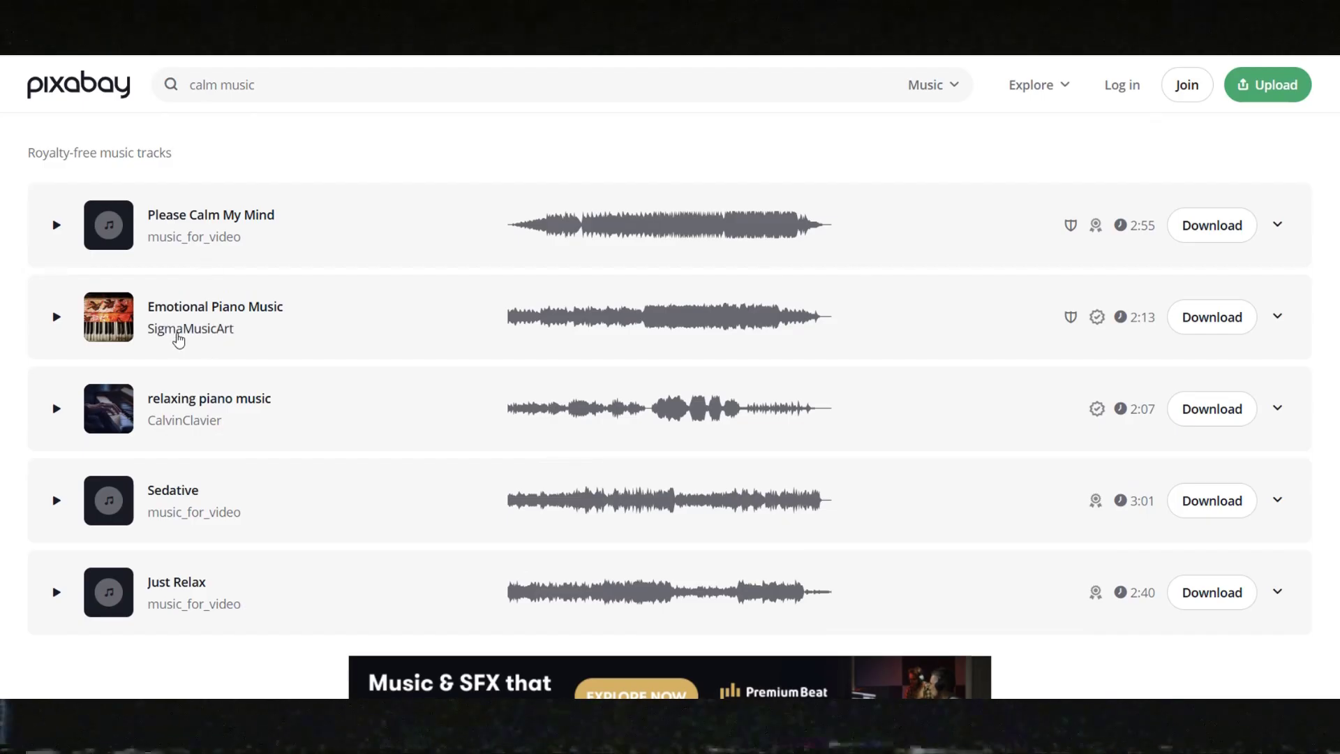
scroll(929, 319, down, 9)
scroll(944, 347, up, 6)
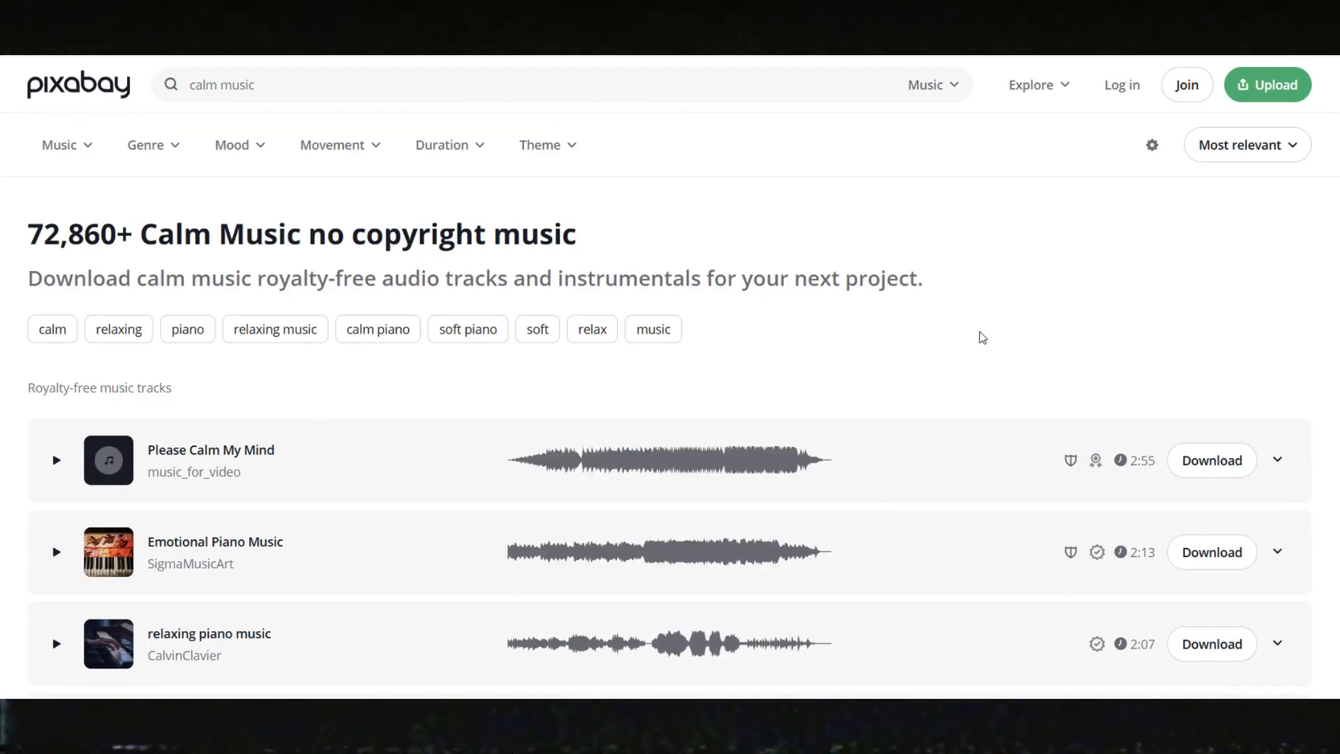
click(275, 333)
Step: Search 'Birds Chirping' under Sound Effects and browse the results
click(299, 87)
text(birds)
key(Down)
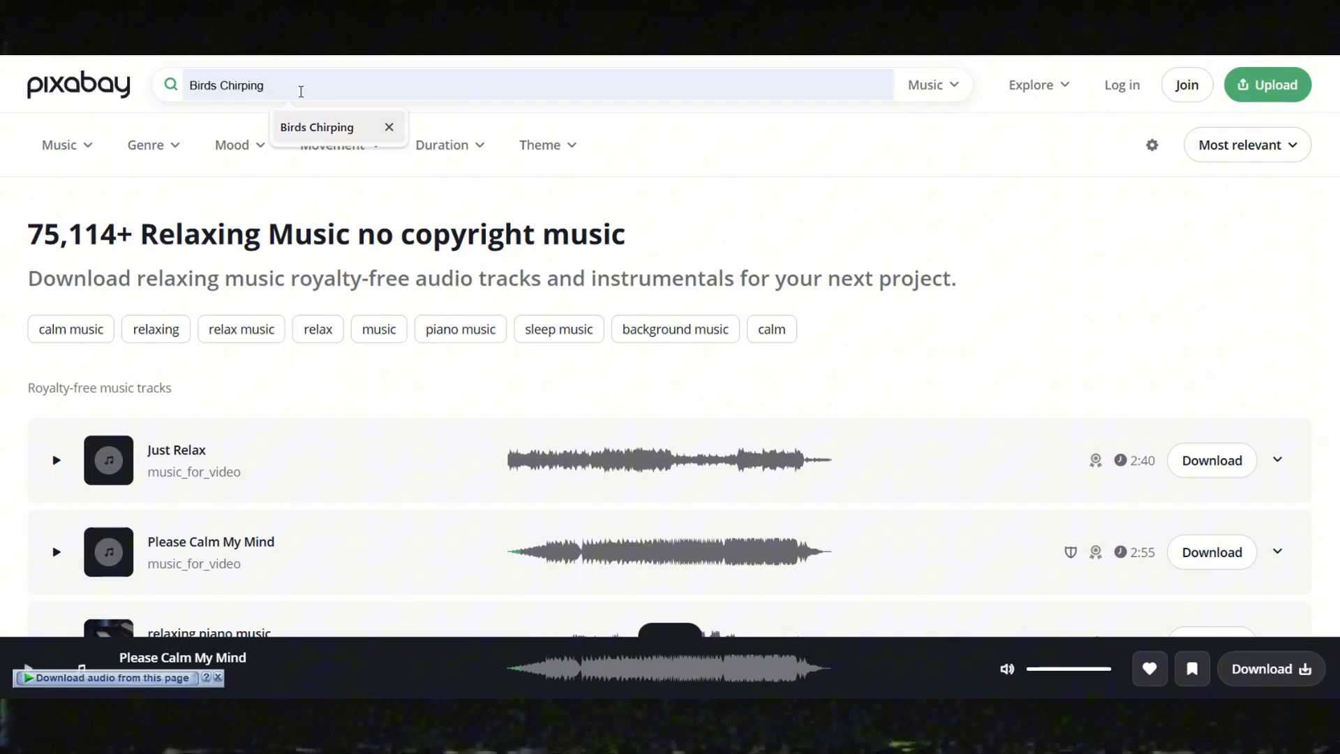
click(932, 85)
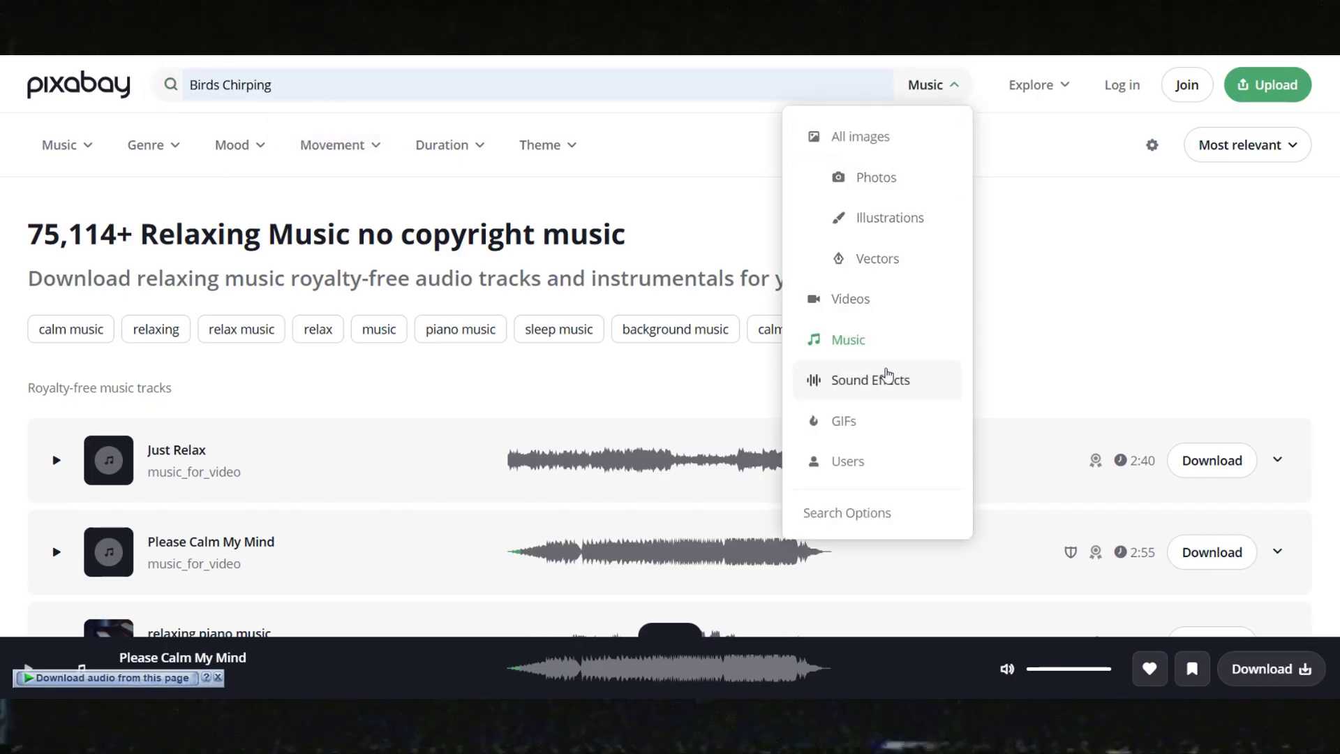
click(894, 379)
scroll(1038, 237, down, 12)
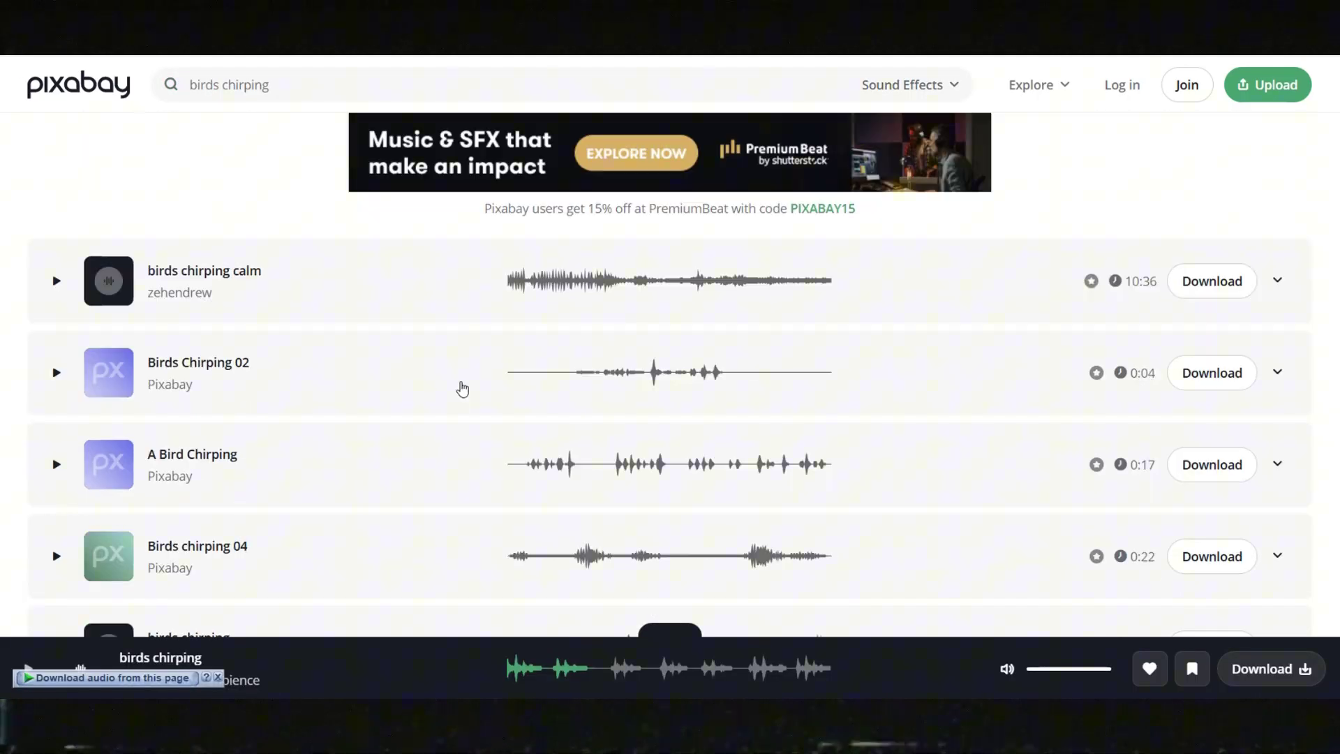
Step: Open Chosic's 'Cinematic Experience' track page and scroll to its Free Download and credits text
scroll(459, 386, down, 3)
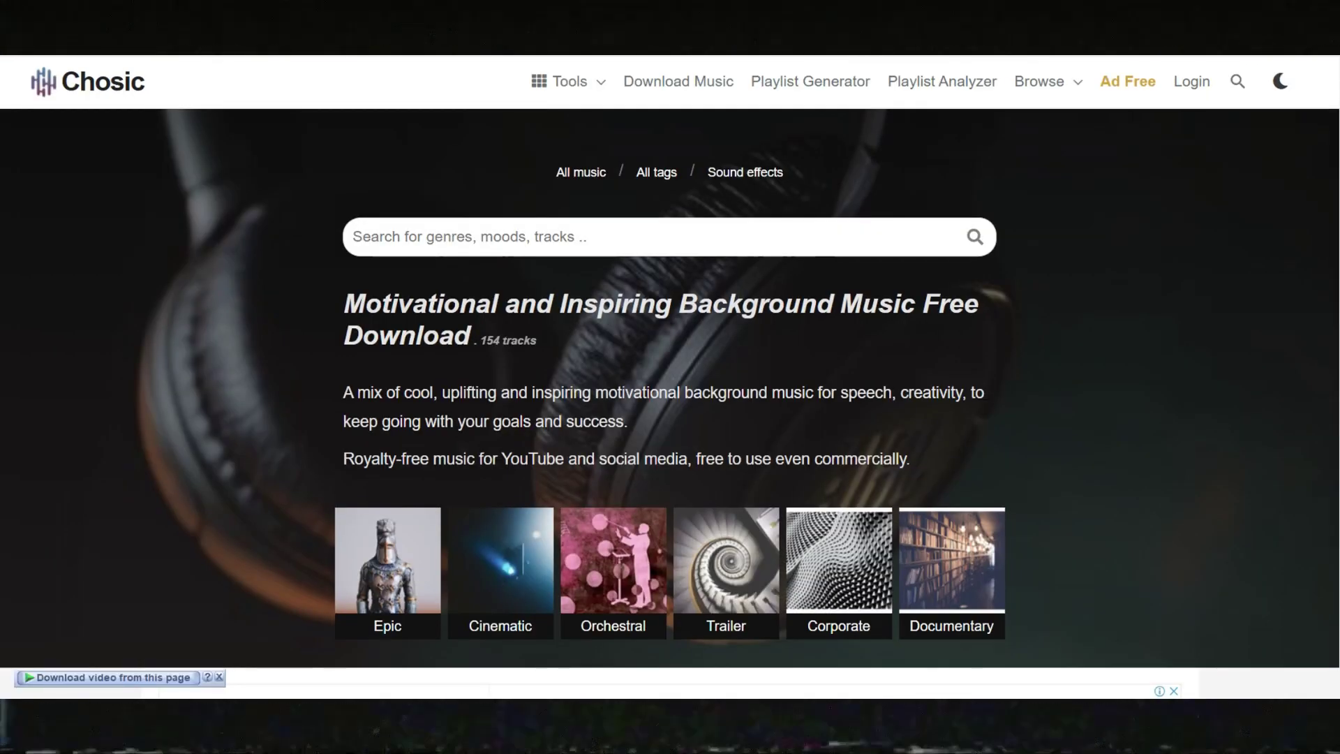
scroll(1035, 442, down, 15)
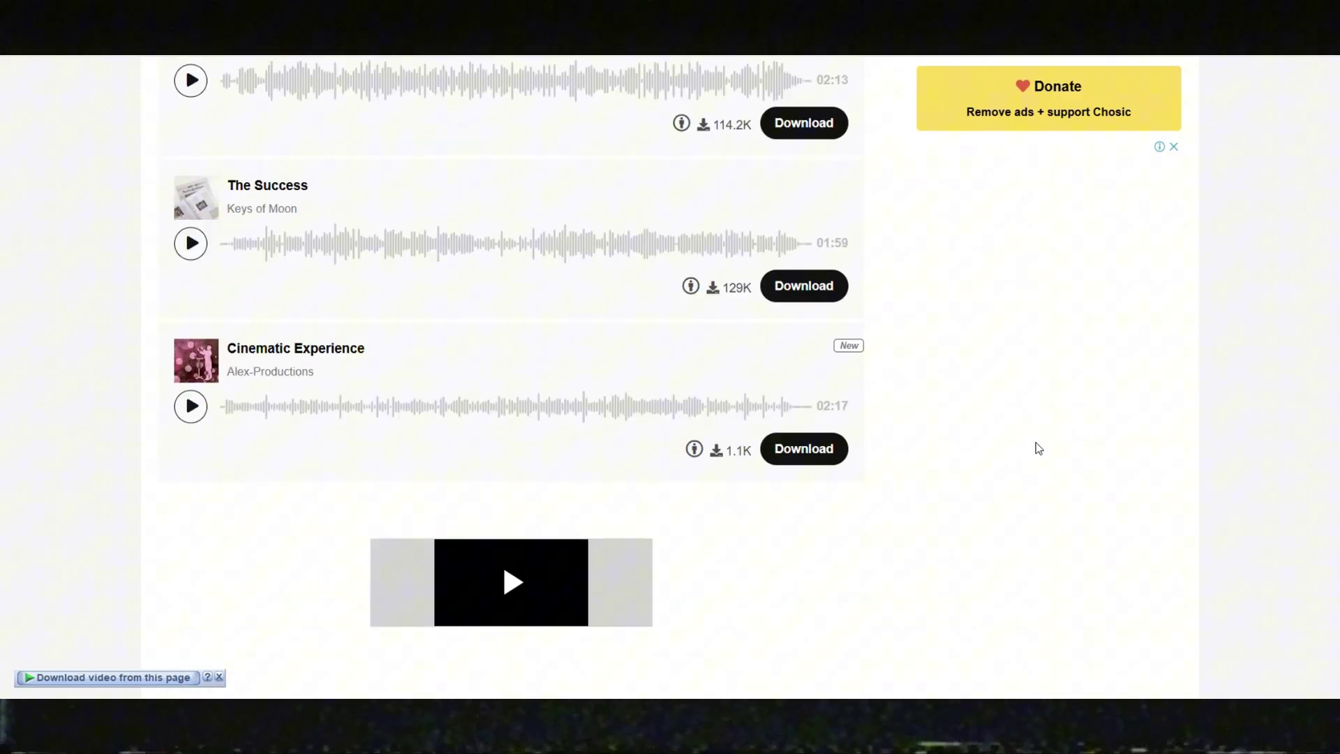
click(266, 348)
scroll(267, 354, down, 8)
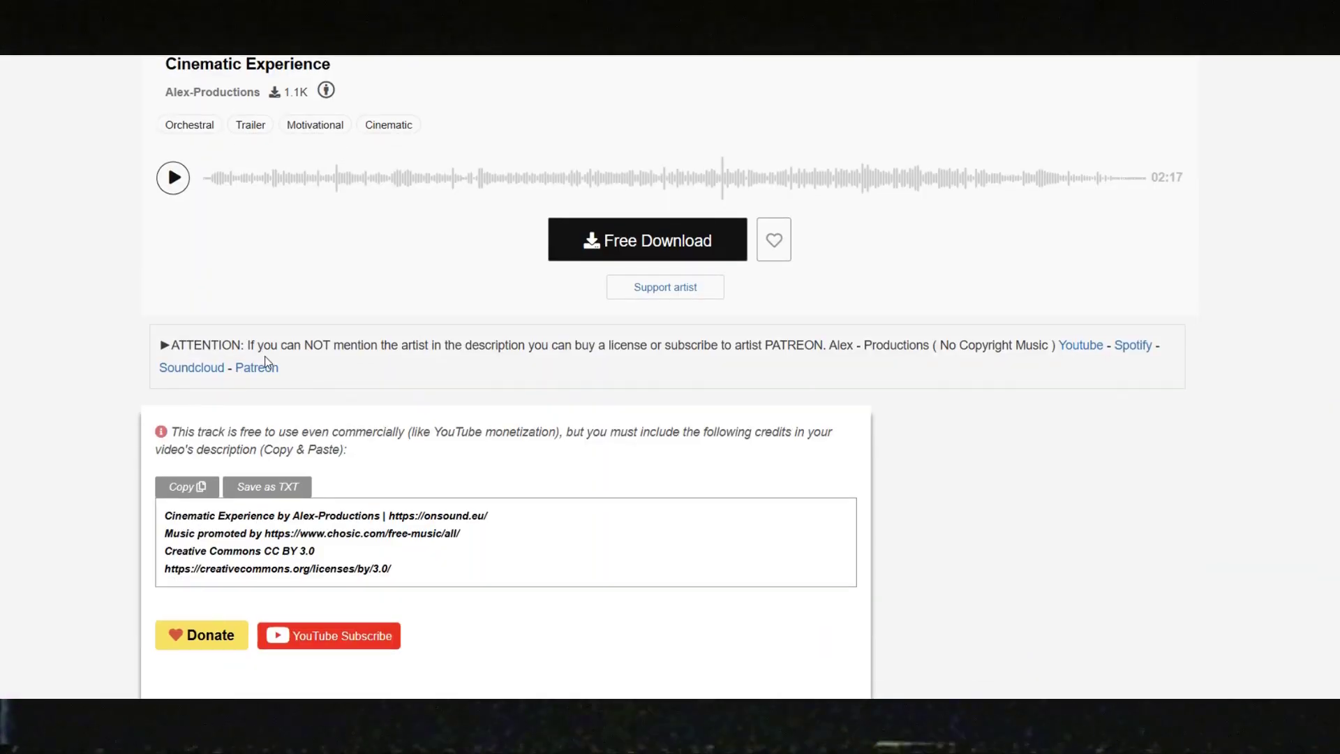
scroll(323, 469, down, 20)
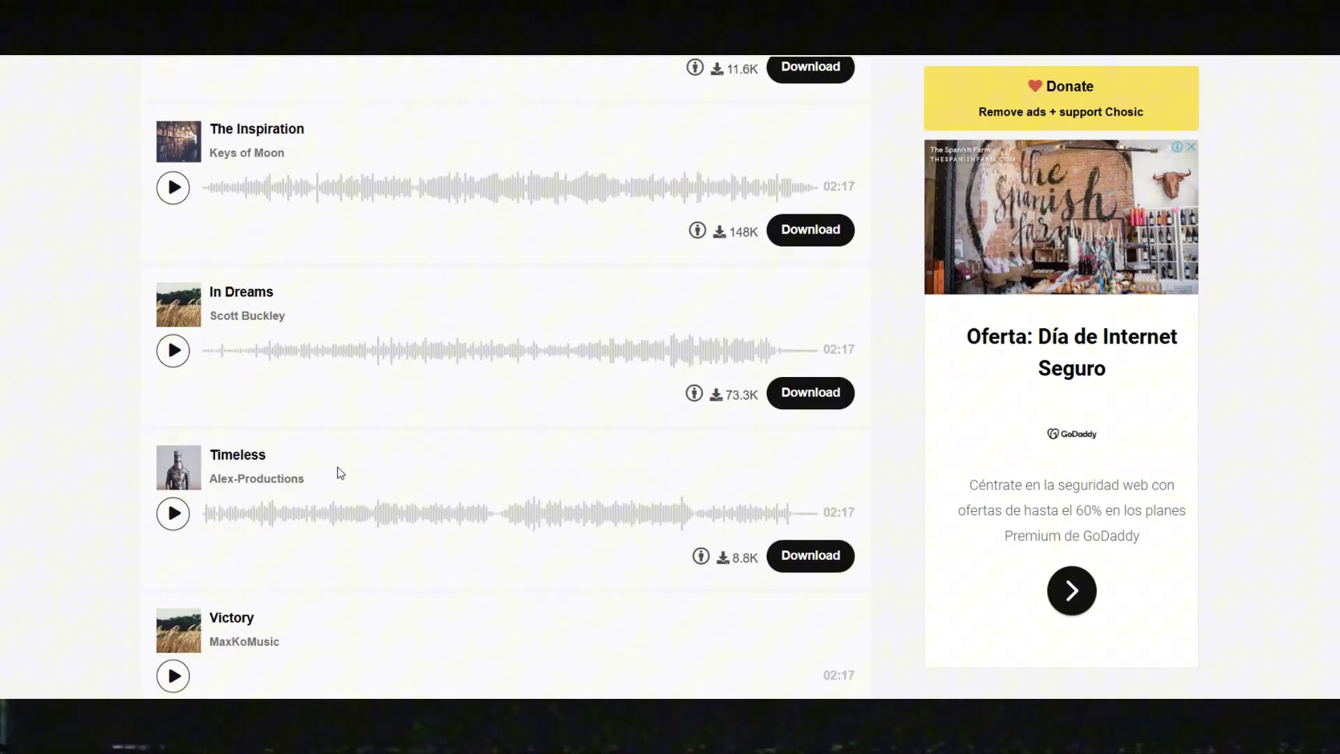
scroll(340, 472, down, 10)
scroll(942, 663, up, 3)
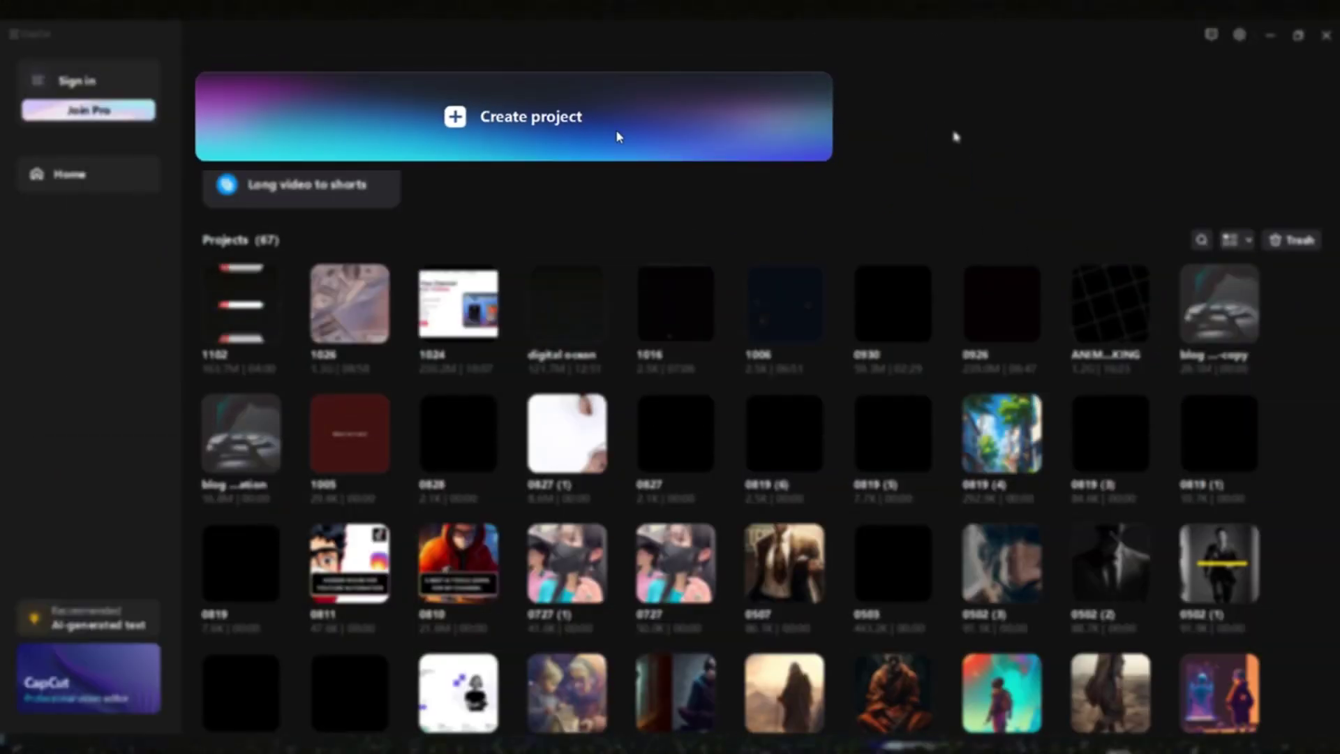
Step: Create a new project and import the numbered narration MP3 files
click(615, 136)
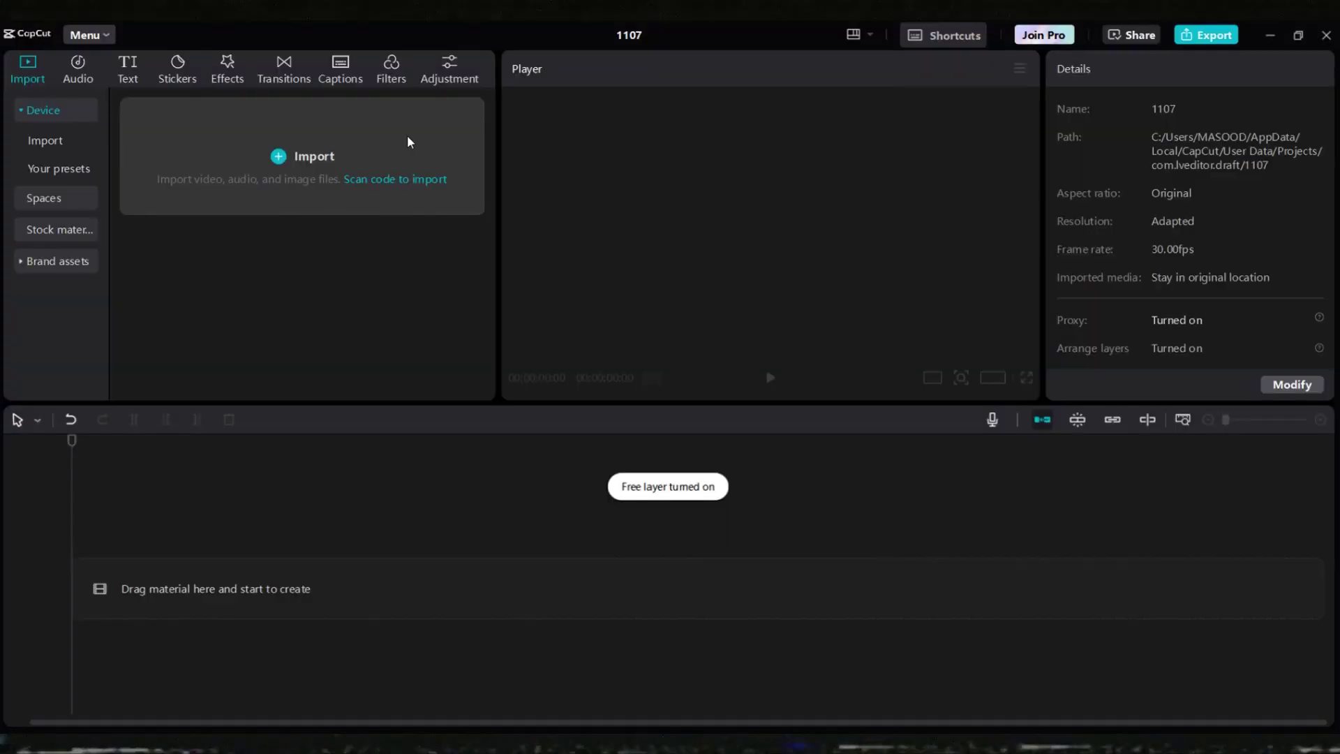
click(363, 137)
click(587, 181)
ctrl+click(684, 181)
ctrl+click(781, 181)
ctrl+click(1264, 181)
ctrl+click(394, 328)
ctrl+click(587, 328)
ctrl+click(781, 328)
ctrl+click(975, 328)
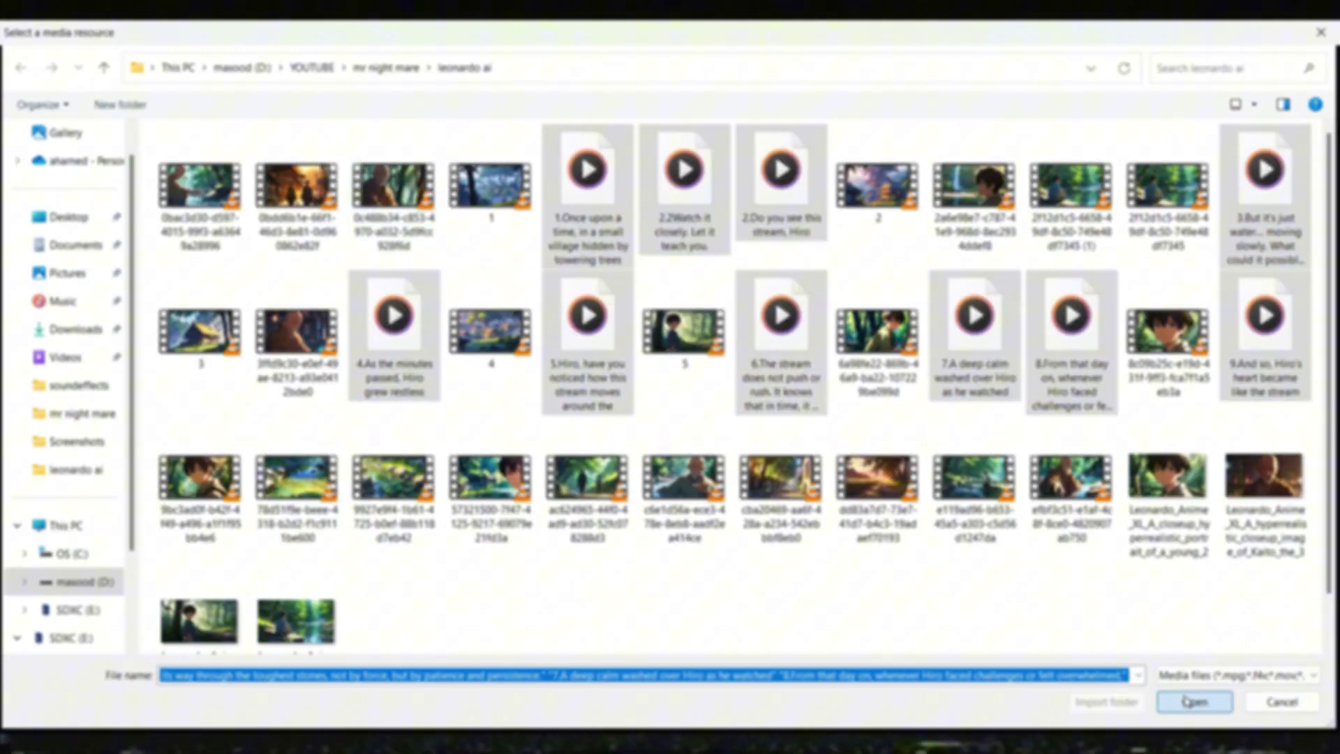
key(Return)
Step: Add every narration clip to the audio track in numbered order
drag(292, 213, 626, 641)
click(214, 335)
click(334, 335)
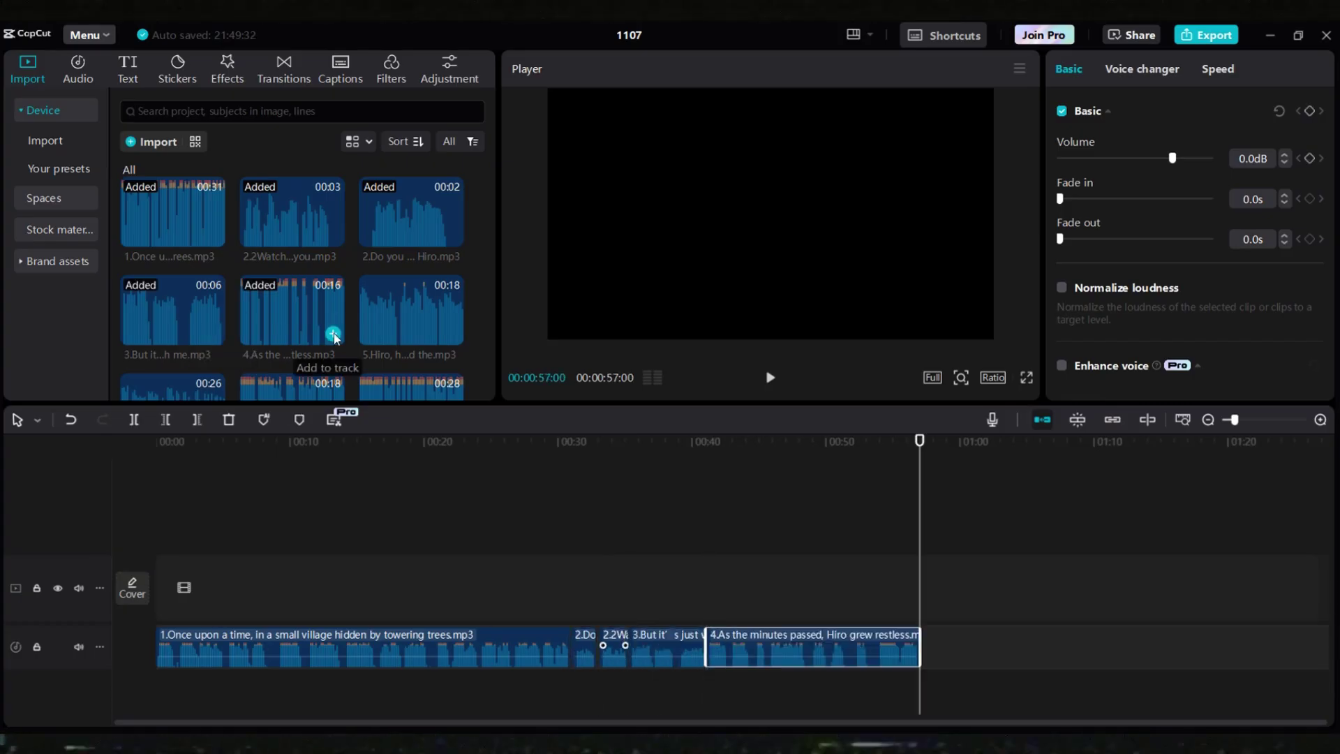
click(447, 332)
scroll(292, 293, down, 3)
click(215, 265)
click(334, 265)
click(453, 266)
click(214, 363)
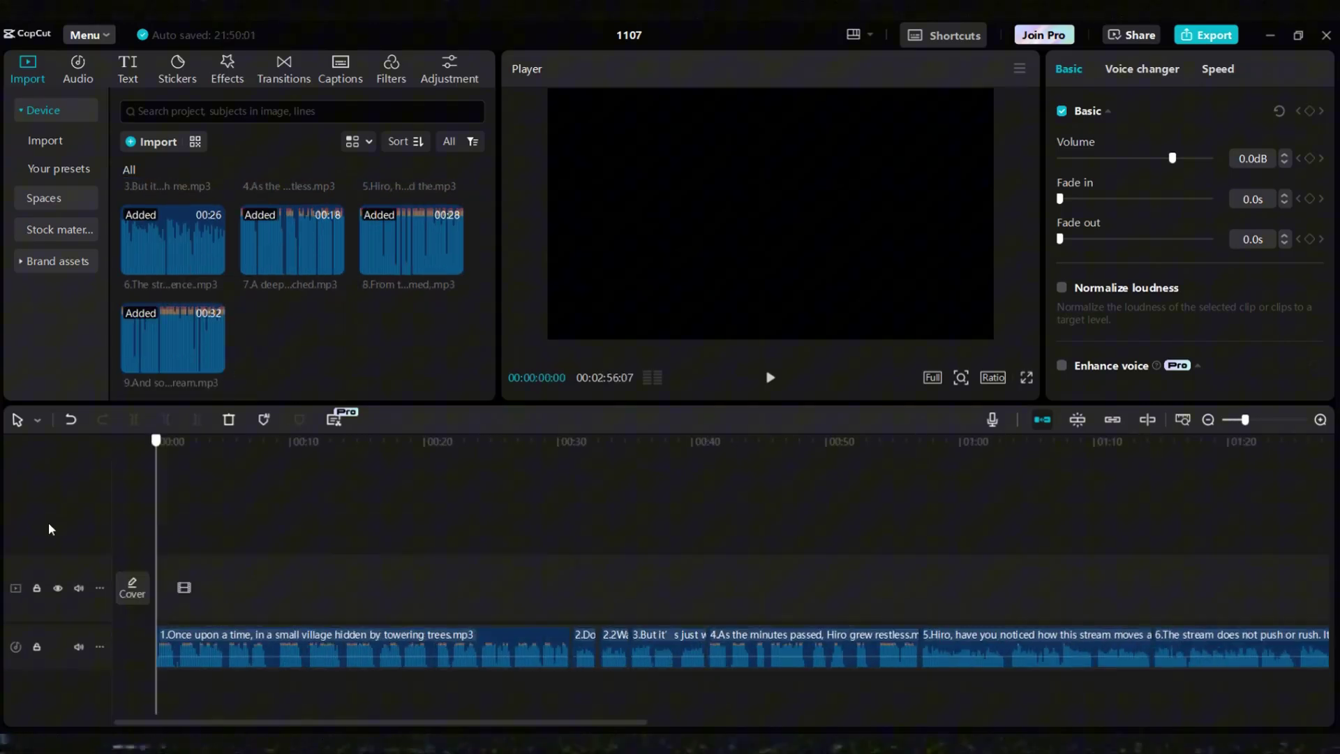
Step: Import the batch of Leonardo story video clips into the project
click(145, 142)
click(201, 189)
shift+click(394, 188)
ctrl+click(491, 185)
ctrl+click(878, 185)
ctrl+shift+click(1168, 185)
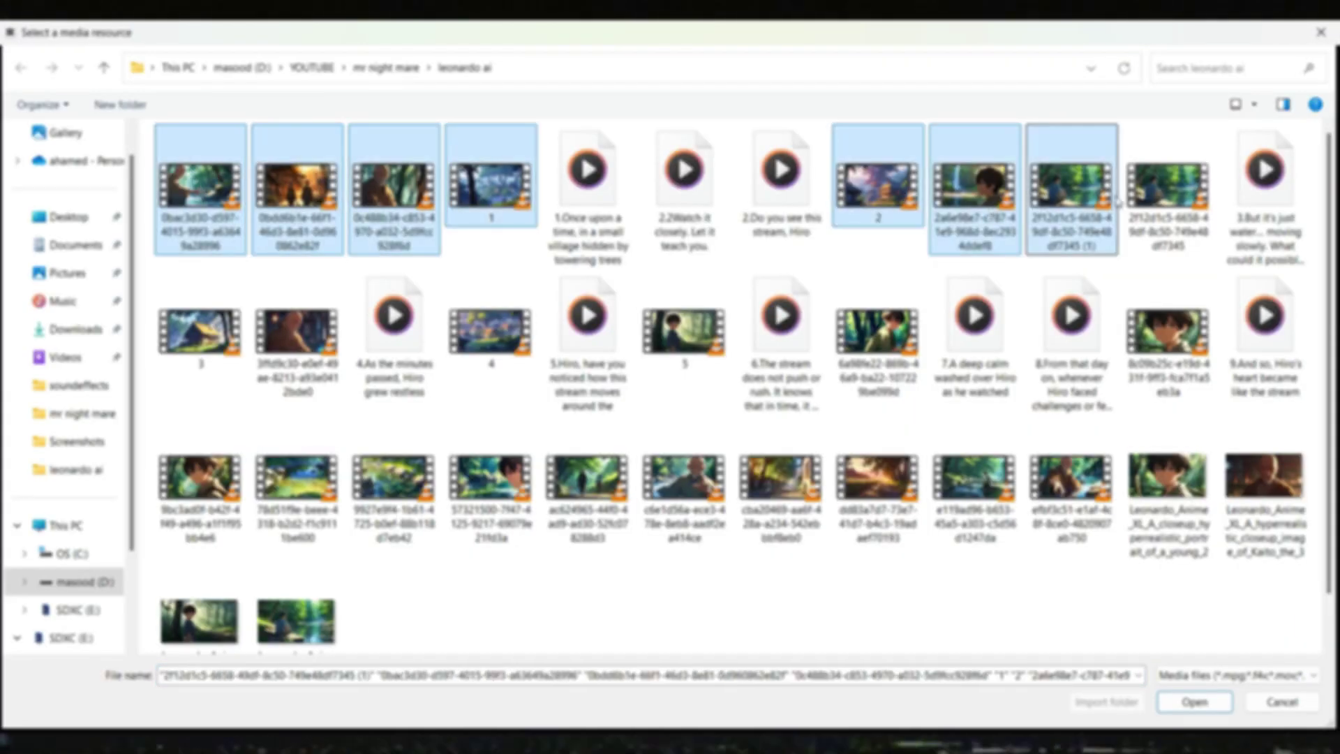
ctrl+click(1168, 335)
ctrl+click(878, 335)
ctrl+click(692, 335)
ctrl+click(490, 332)
ctrl+click(200, 332)
ctrl+click(296, 331)
ctrl+click(200, 482)
ctrl+shift+click(1050, 488)
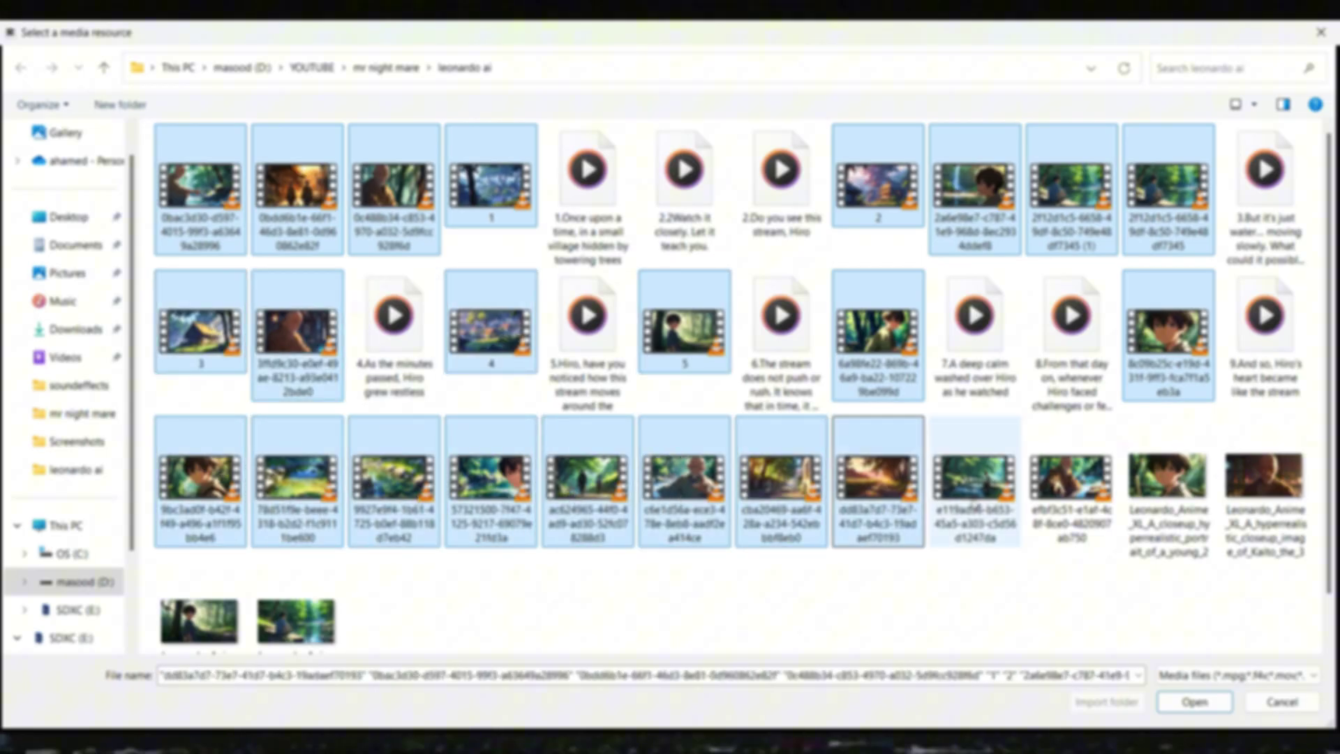
key(Return)
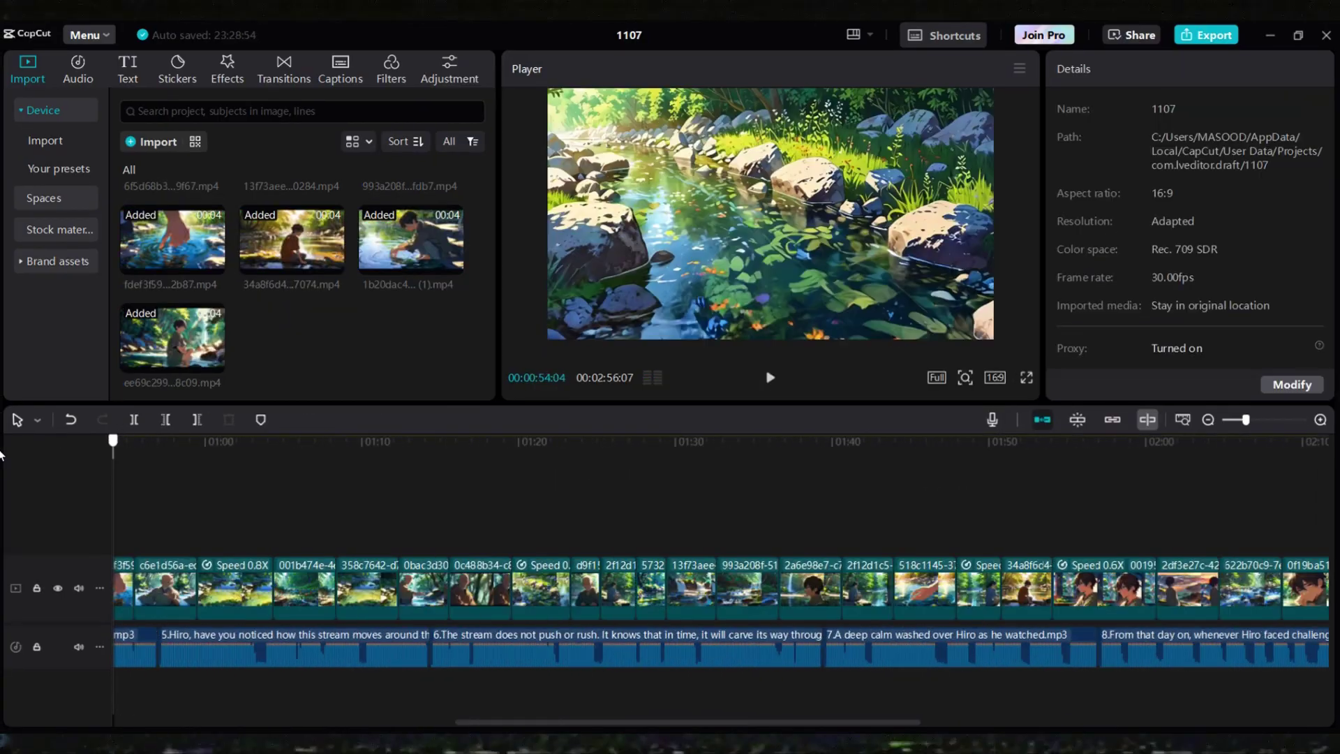
Step: Return to the start and browse transitions while previewing the opening seconds
key(Home)
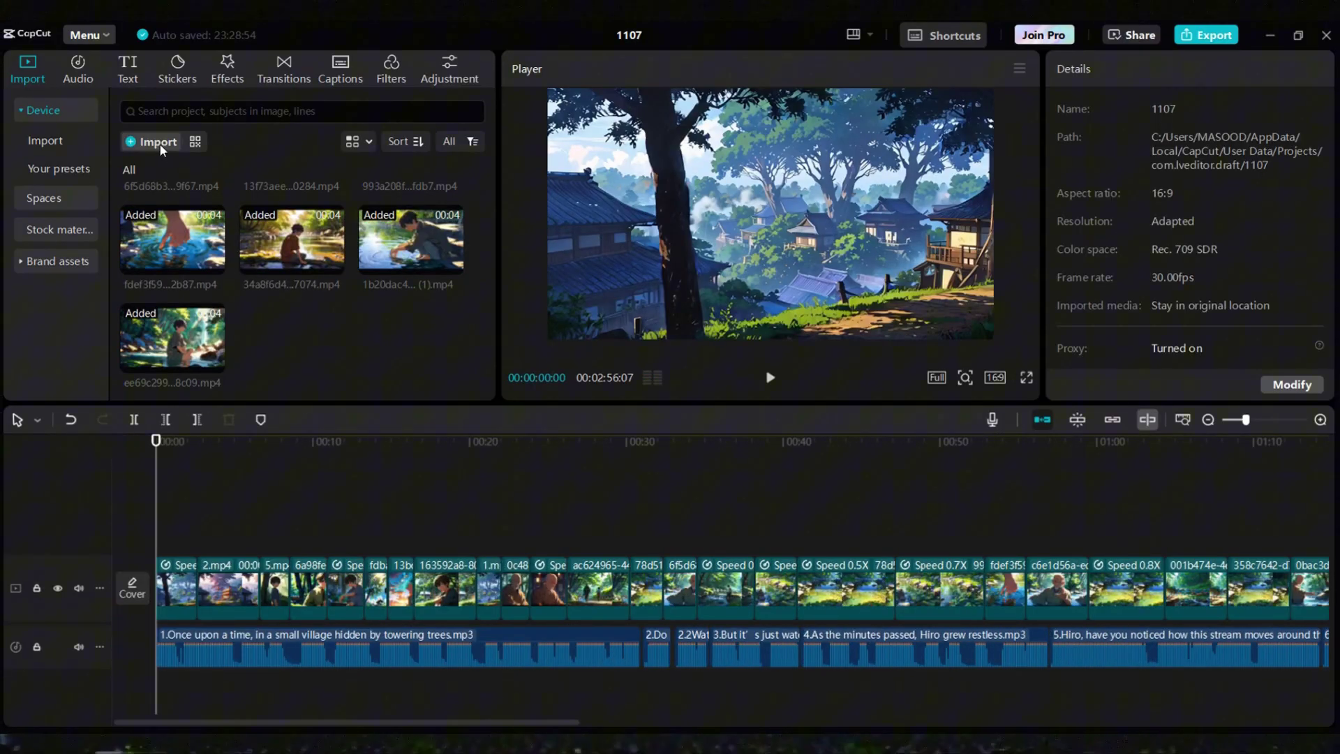
click(279, 78)
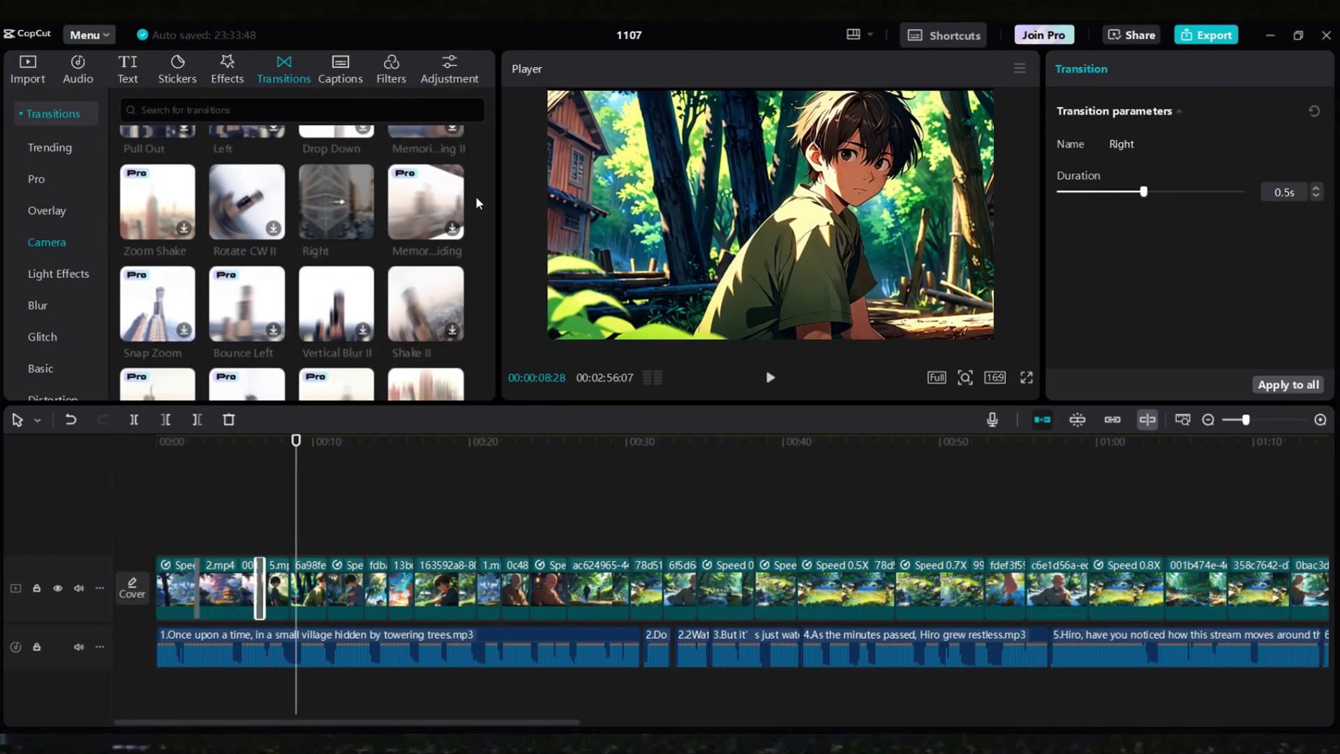
scroll(258, 196, down, 1)
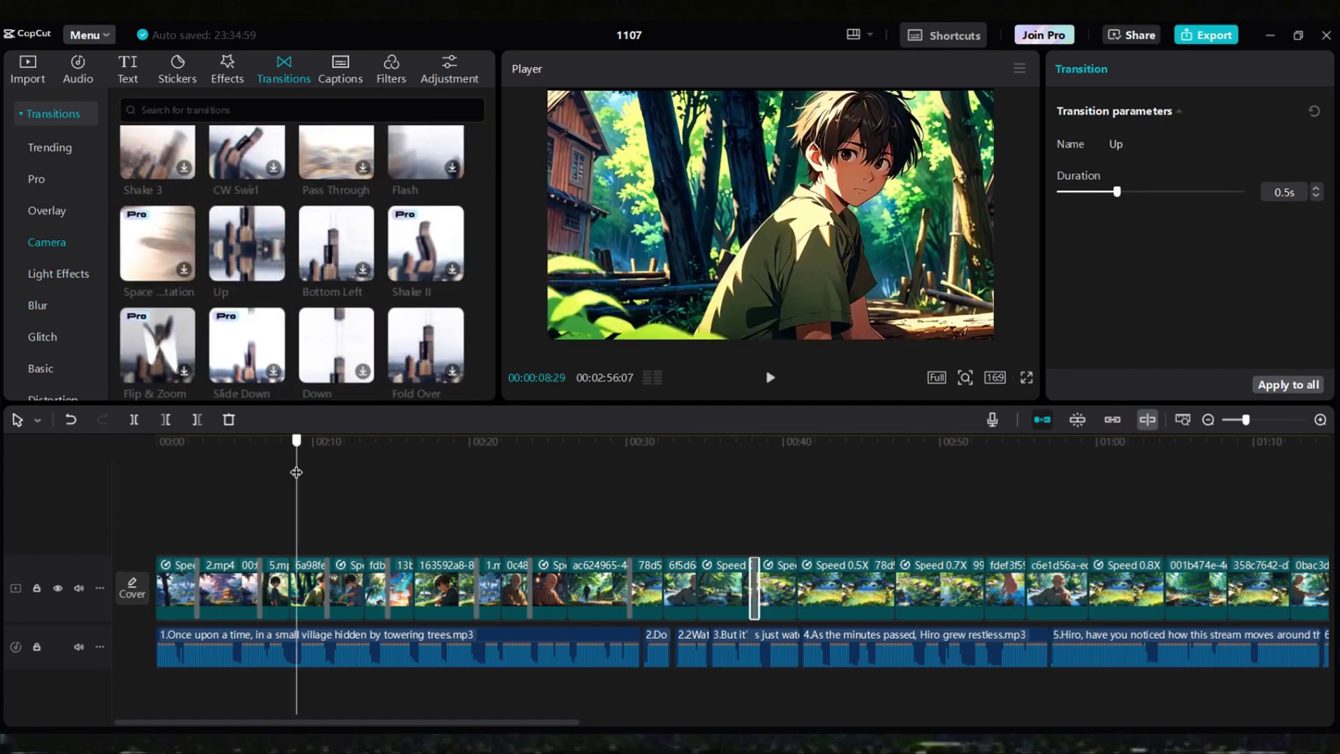
drag(295, 472, 124, 493)
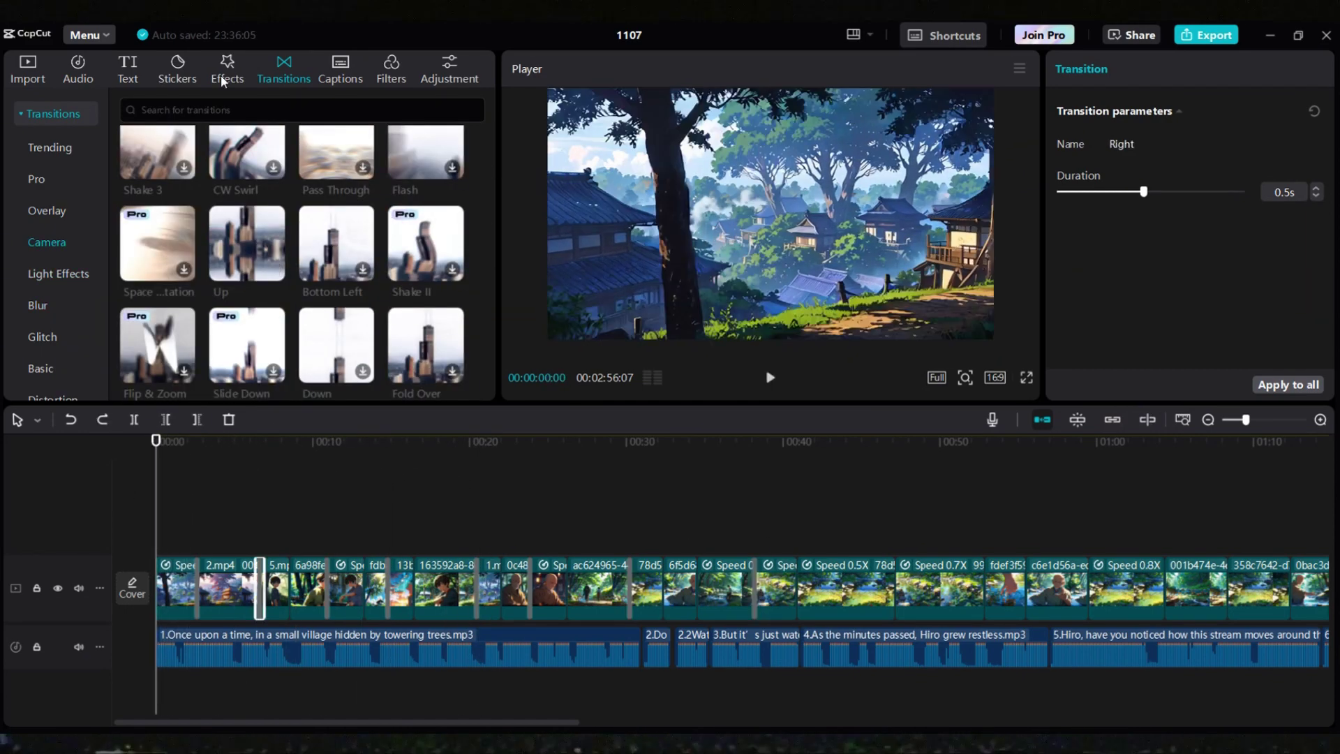
Step: Add the Spark 'By the Fireplace' effect and stretch it across the whole video
click(221, 74)
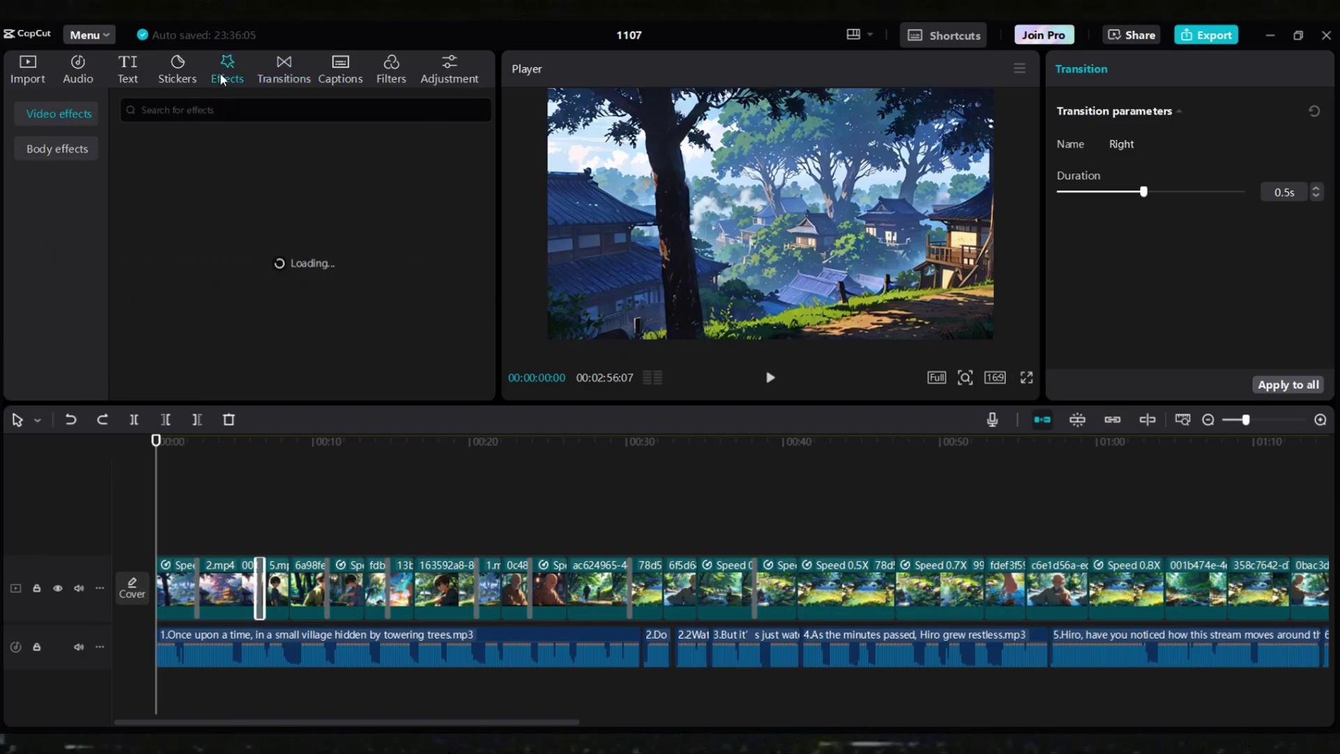
click(48, 241)
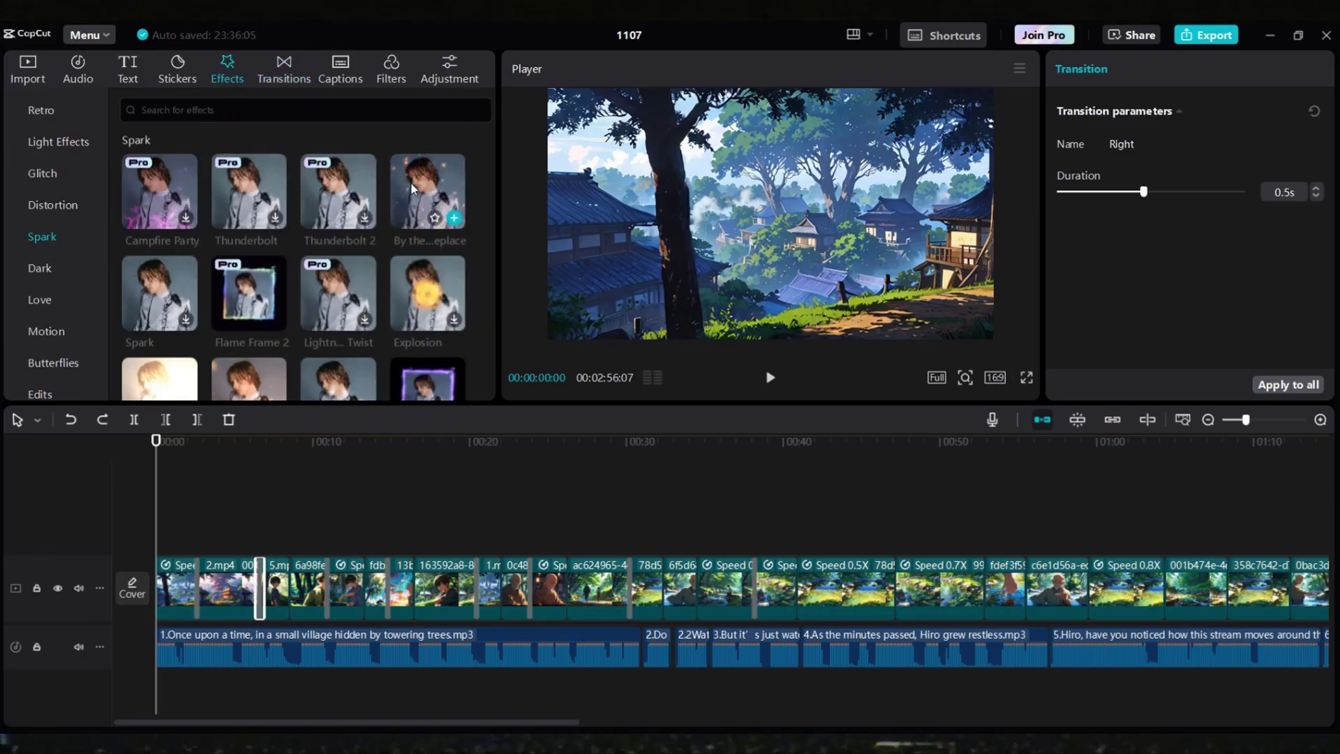
click(454, 218)
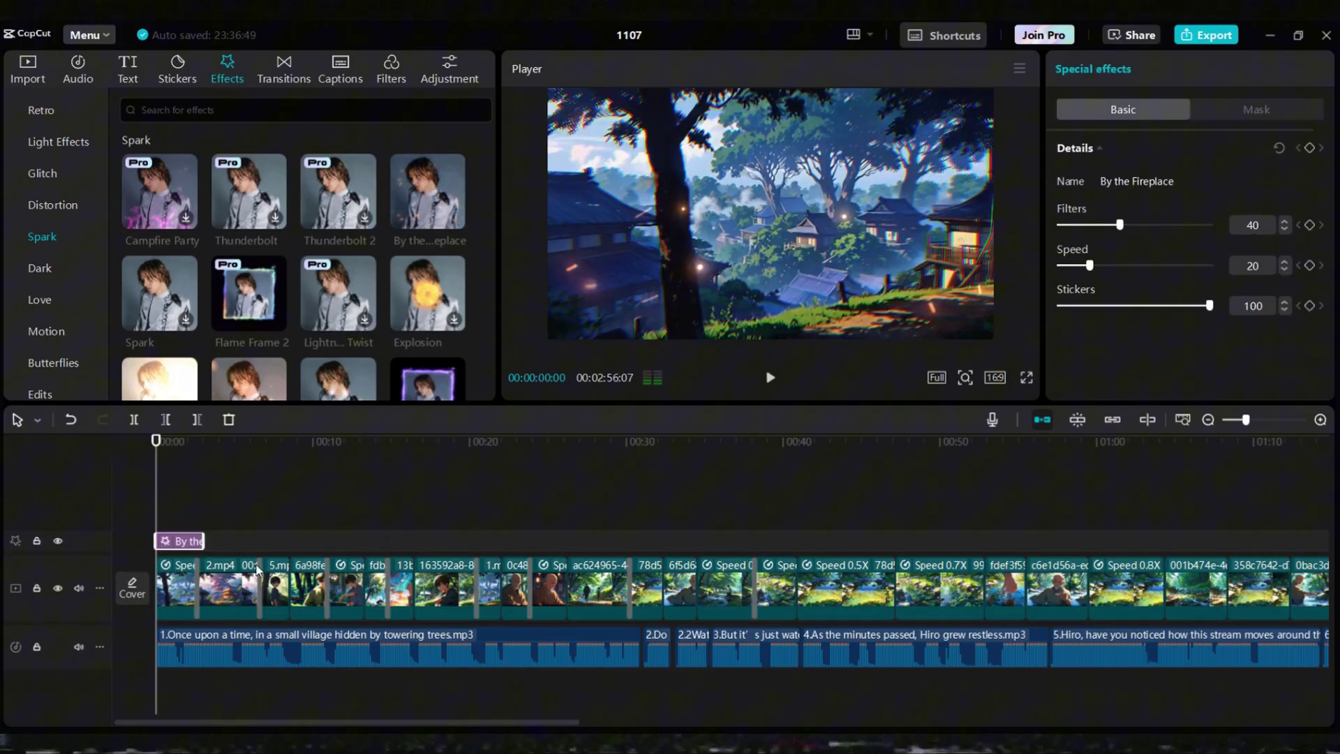
drag(200, 542, 1282, 543)
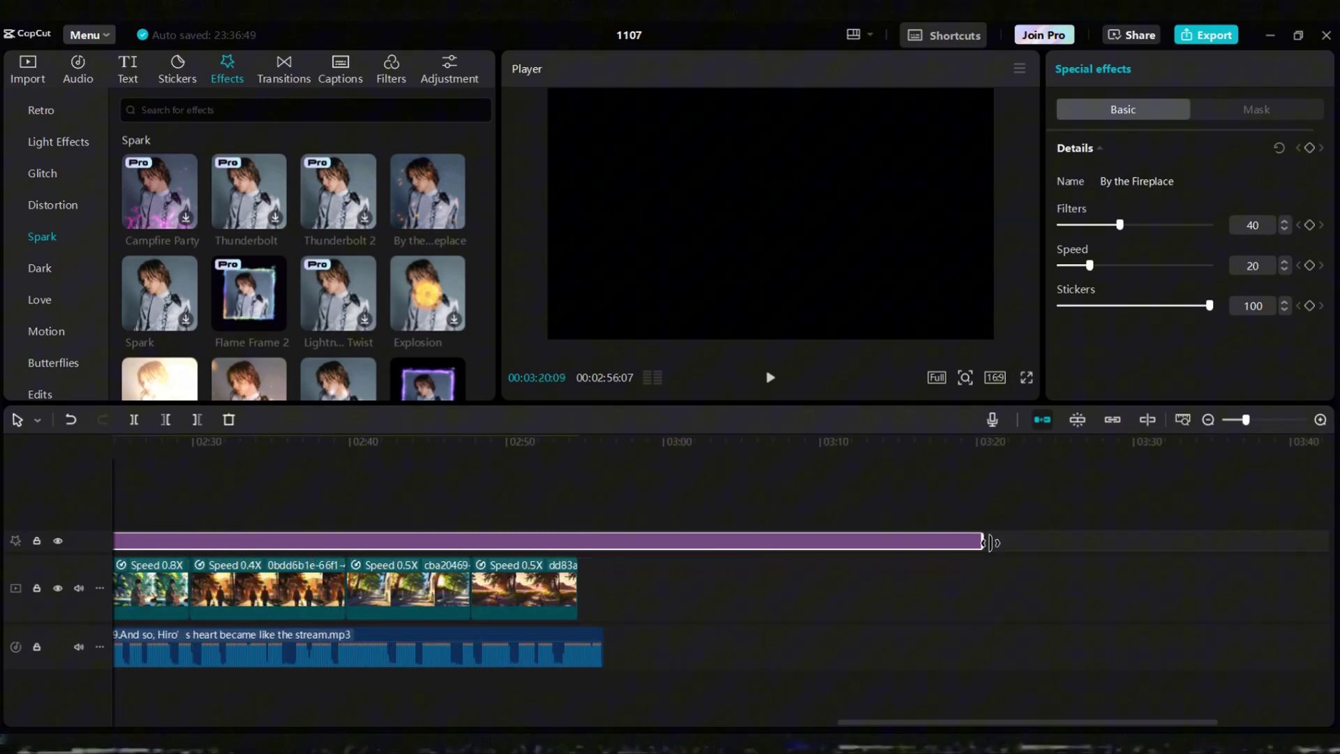
Step: Align the effect with the video's end and add the melody-of-nature MP3 to the timeline
drag(581, 546, 574, 546)
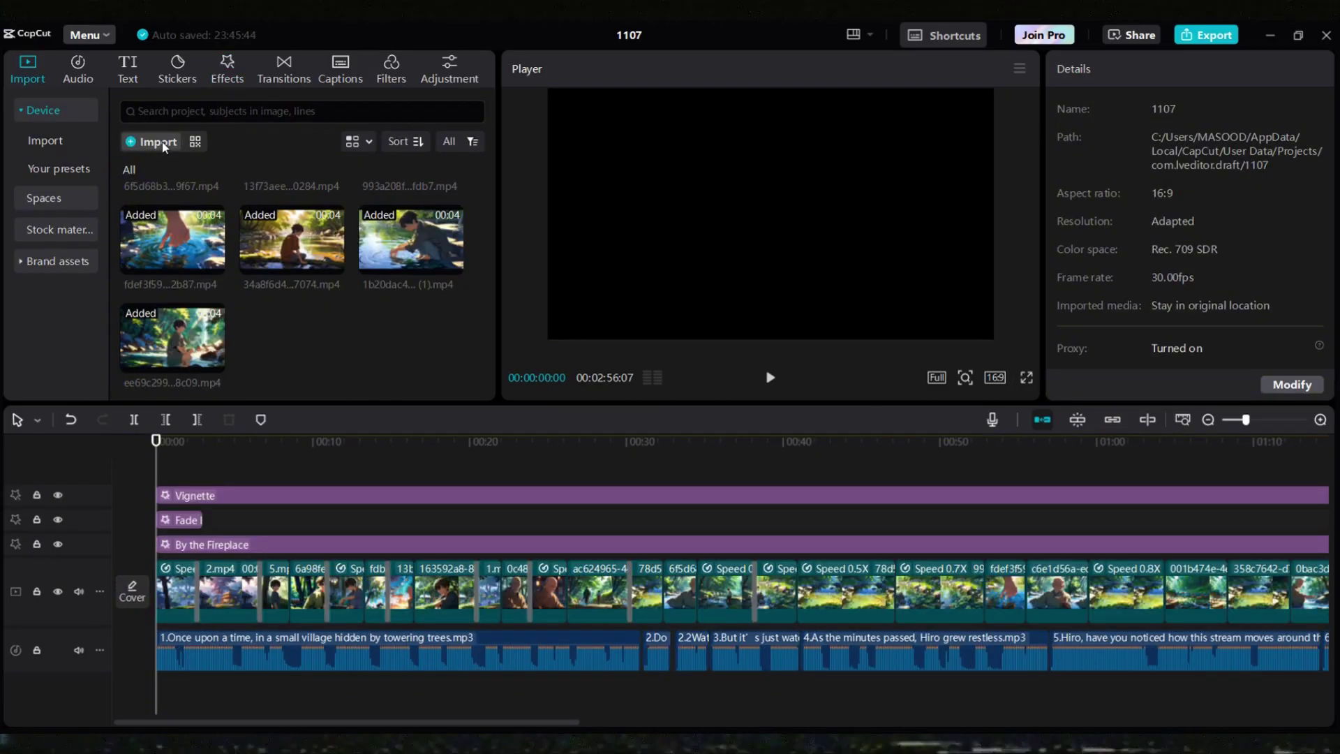
click(162, 141)
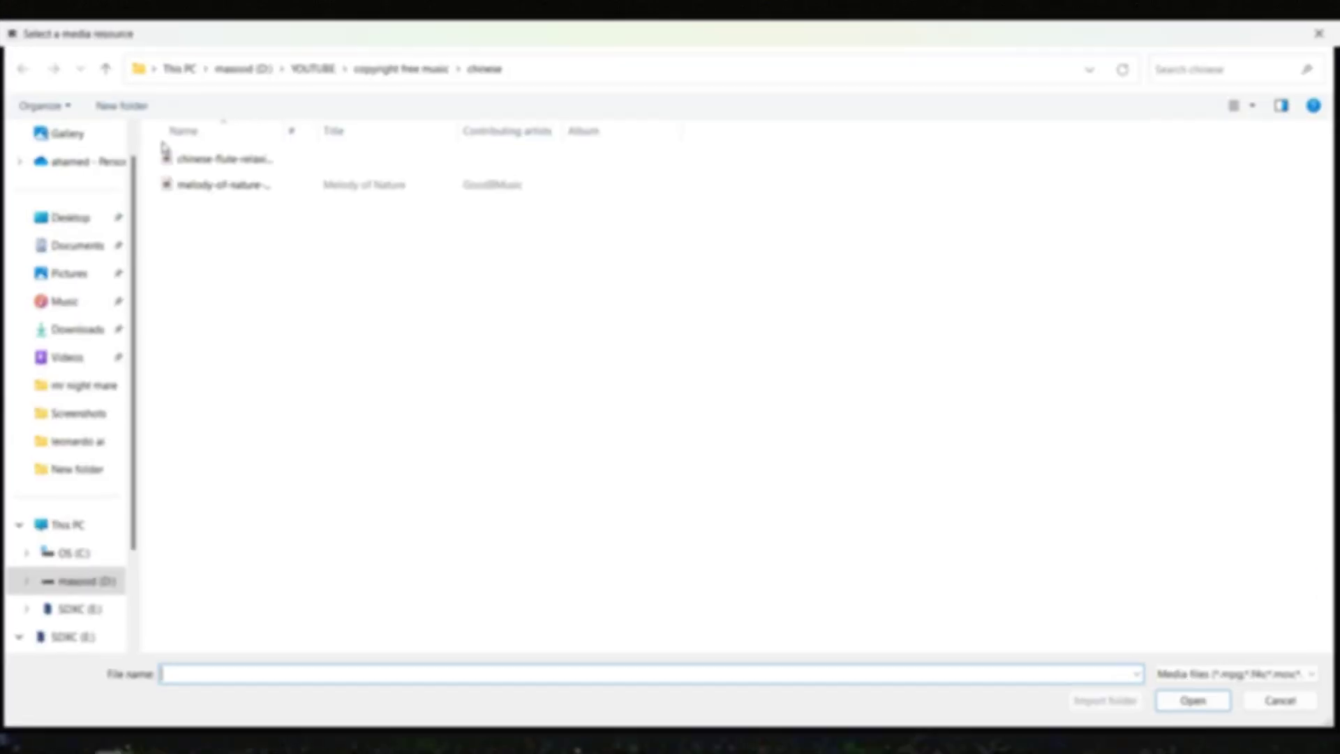
click(245, 185)
key(ctrl+a)
key(Return)
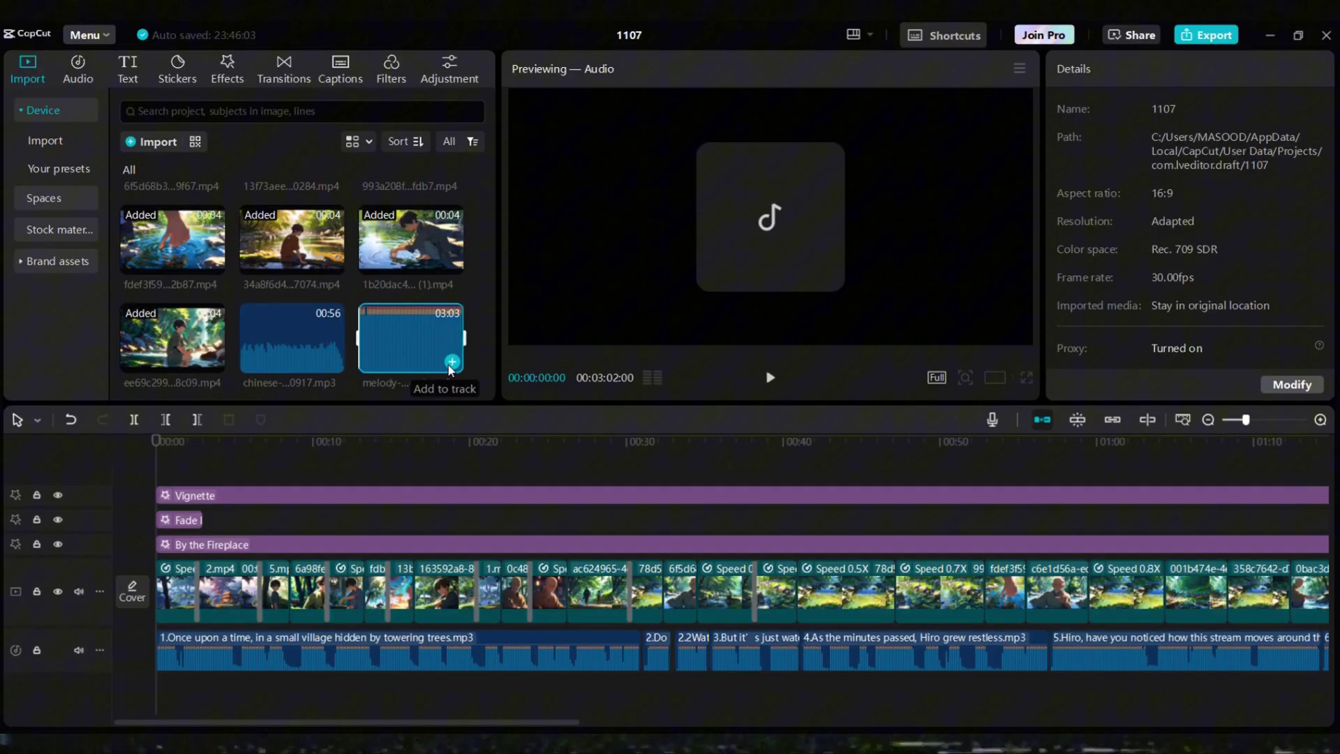
click(451, 362)
Step: Trim the music at the video's end and lower its volume to about -15 dB
drag(353, 724, 1098, 724)
click(198, 419)
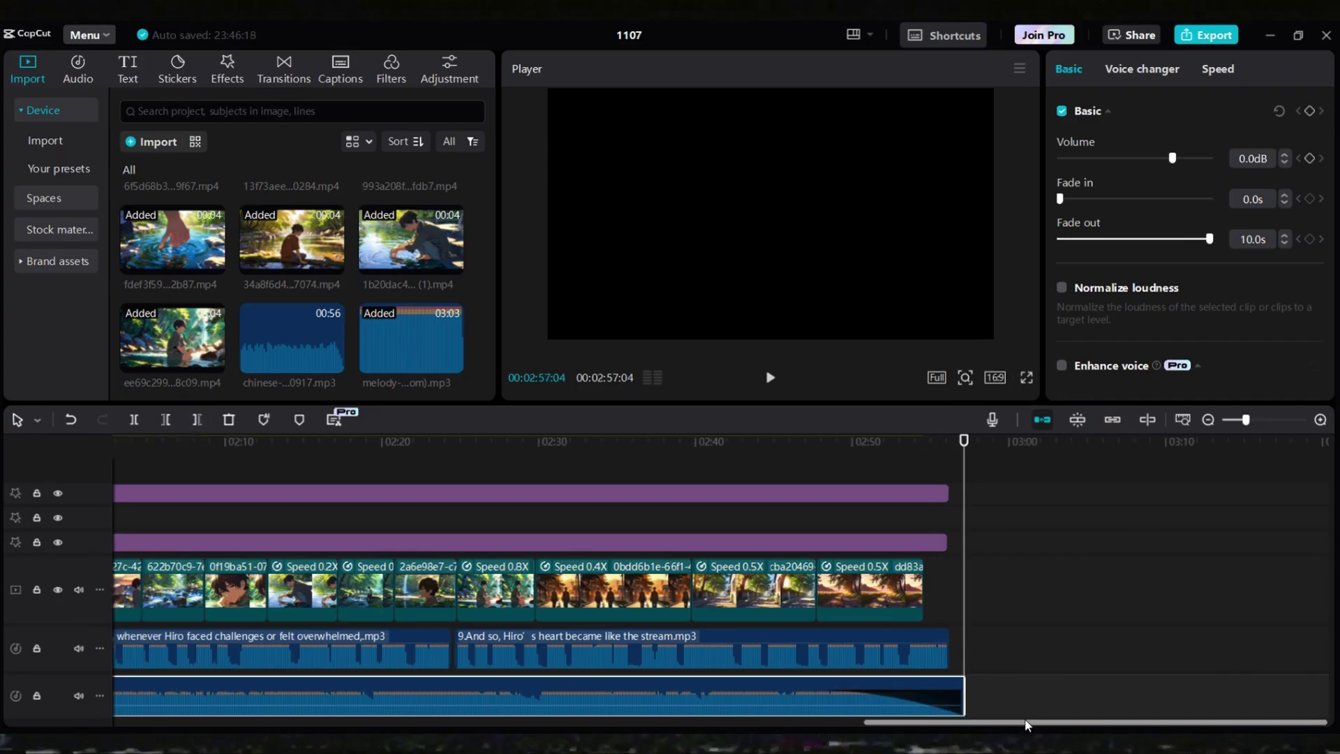
scroll(216, 706, up, 15)
drag(1173, 159, 1145, 159)
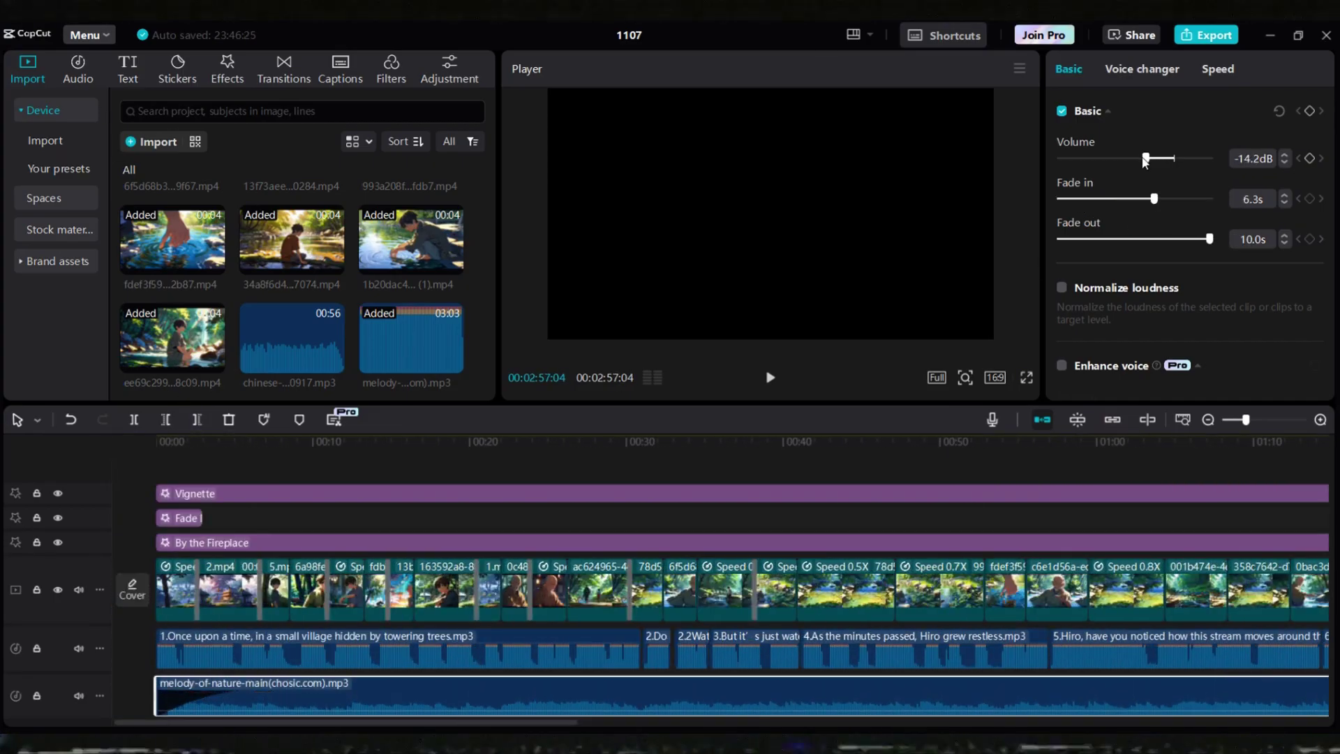
drag(177, 446, 155, 447)
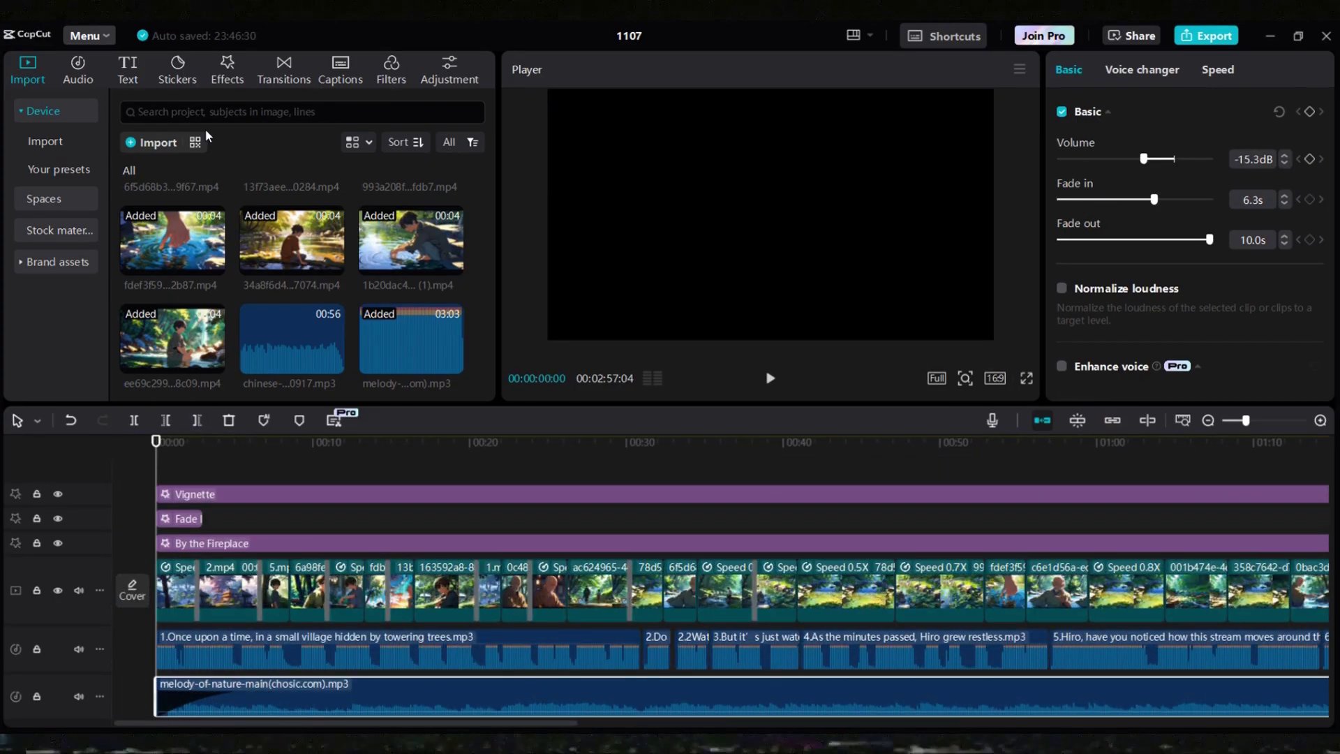
Step: Import the sound effects, raise the chirping-birds clip to about 4 dB, and add the water-on-rocks clip
click(158, 142)
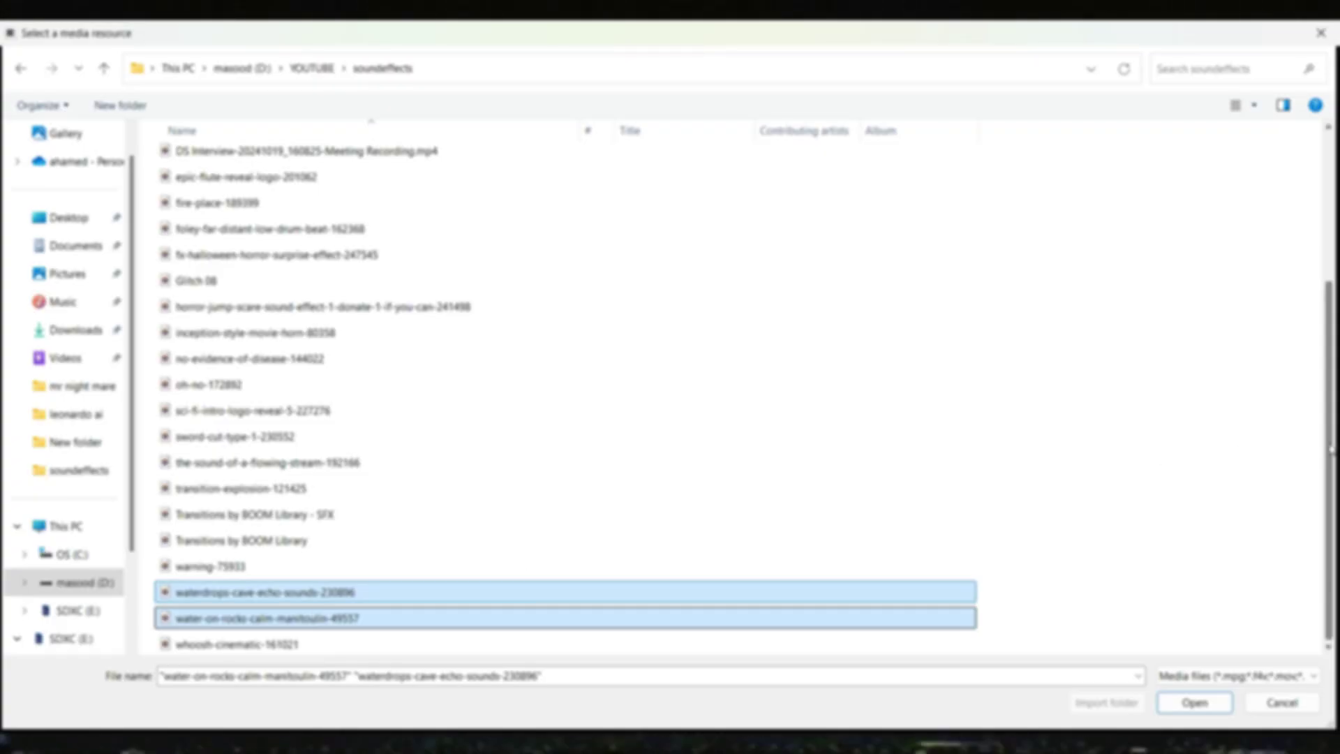
drag(1330, 450, 1335, 286)
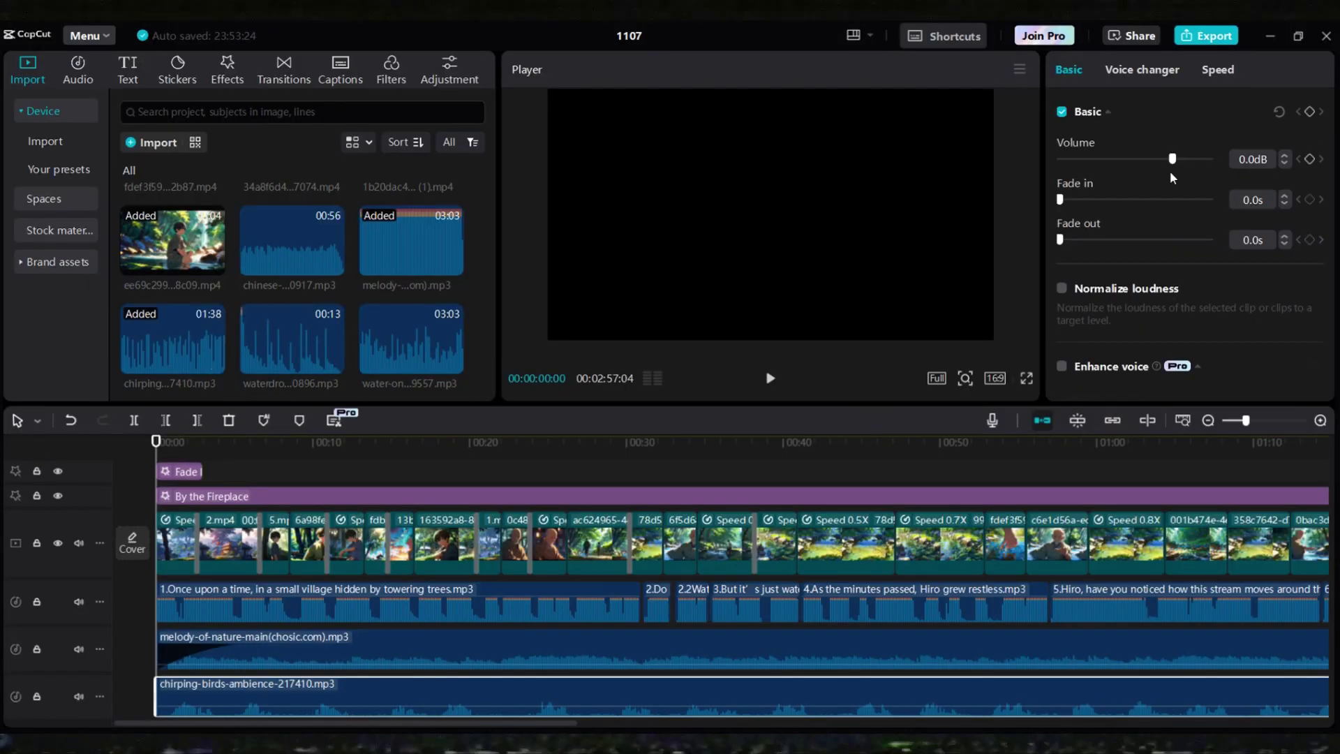
drag(1169, 170, 1175, 165)
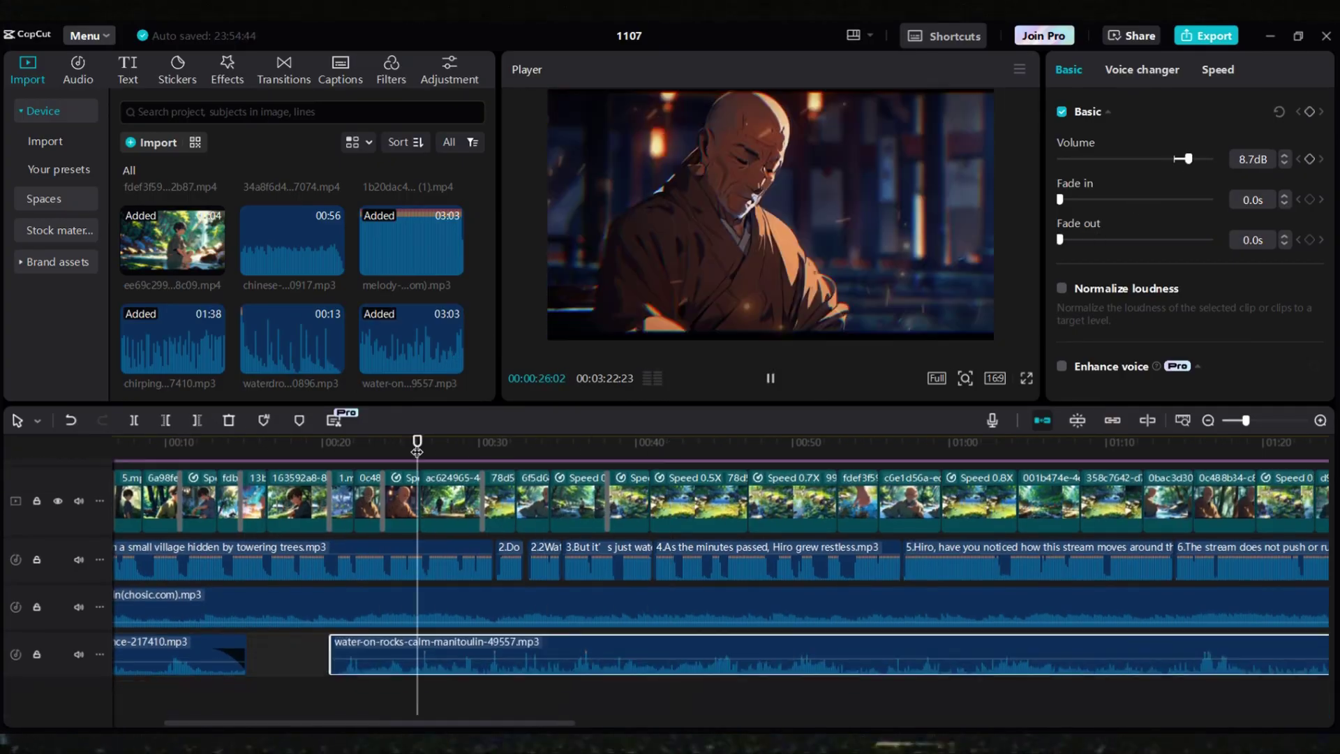
click(480, 460)
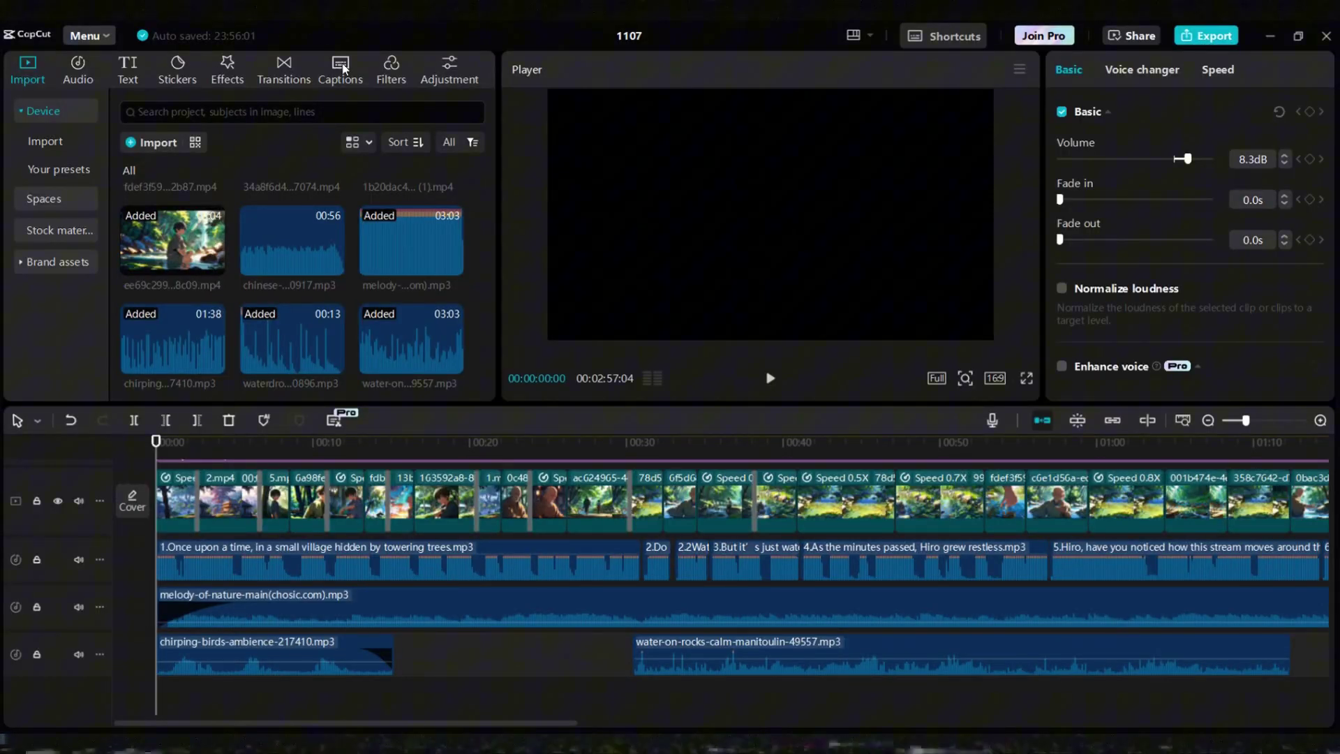
Step: Auto-generate captions from the narration and set them in the ZY Elegant font
click(342, 69)
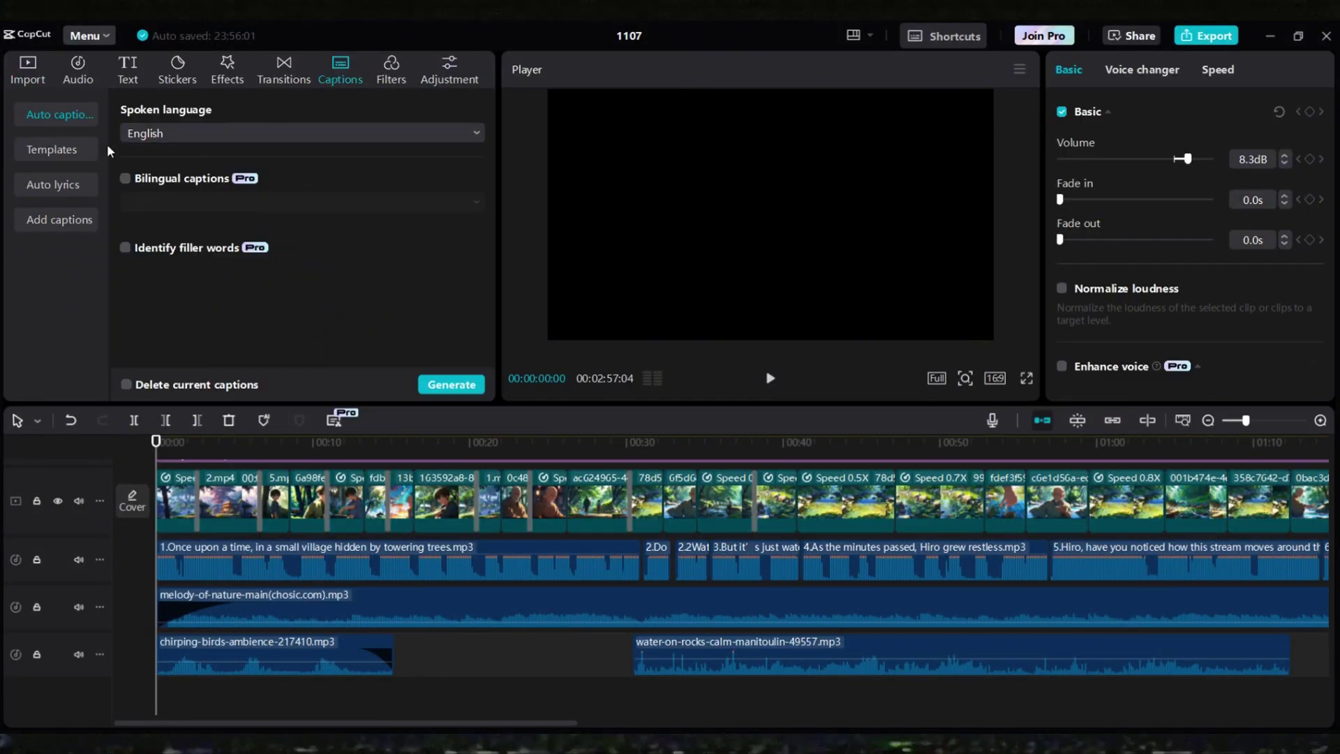
click(448, 384)
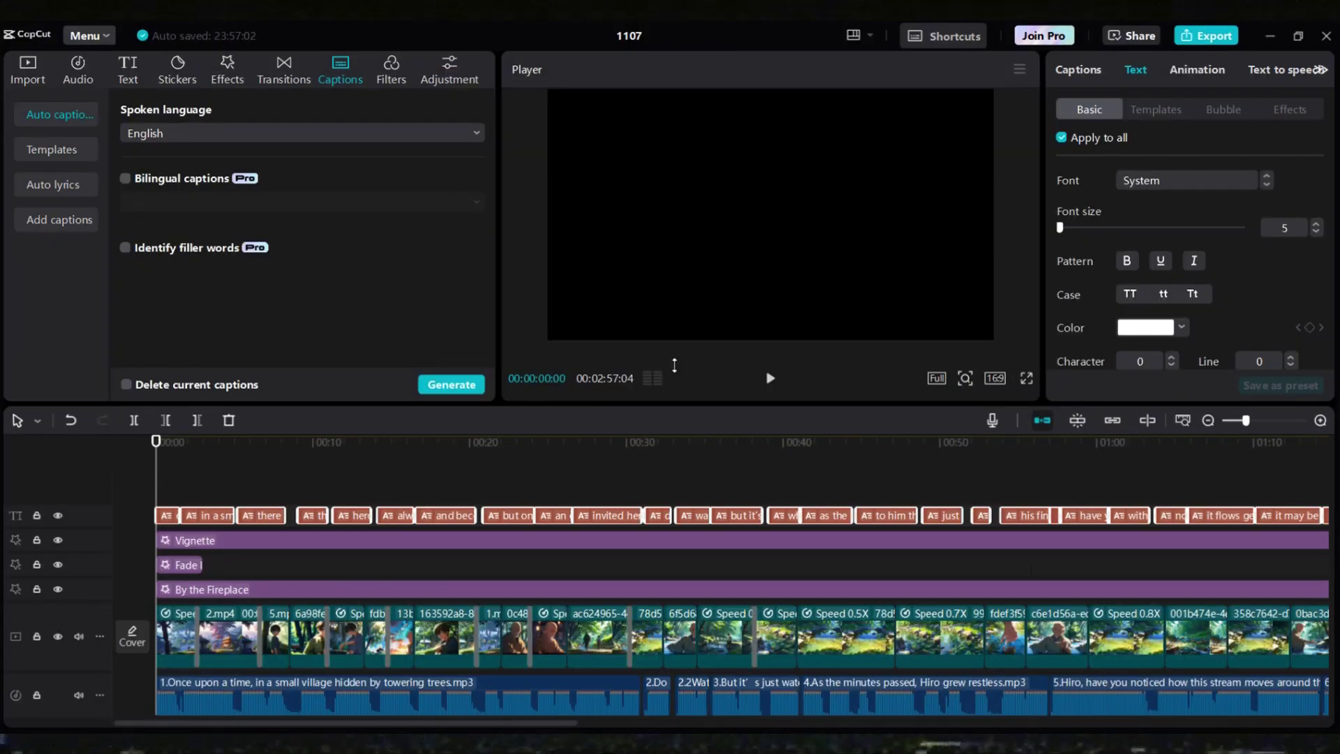
click(199, 443)
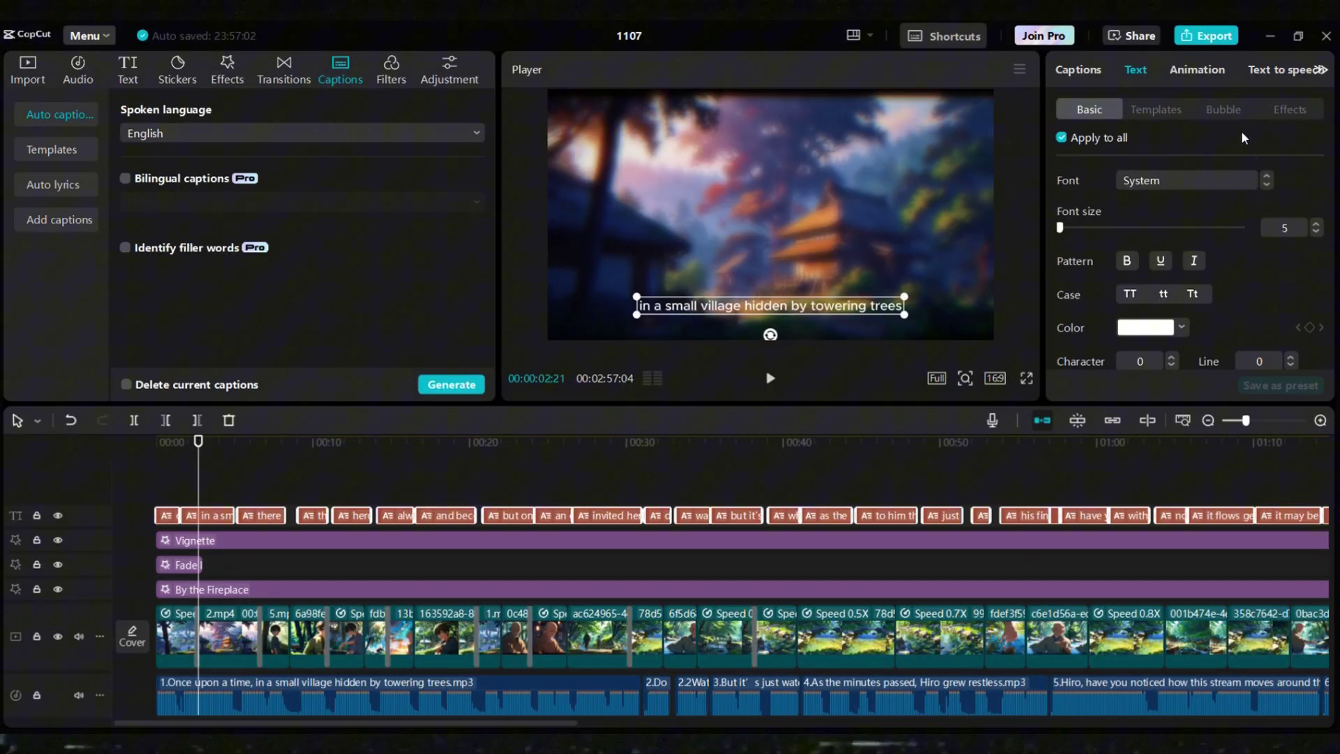
click(1185, 183)
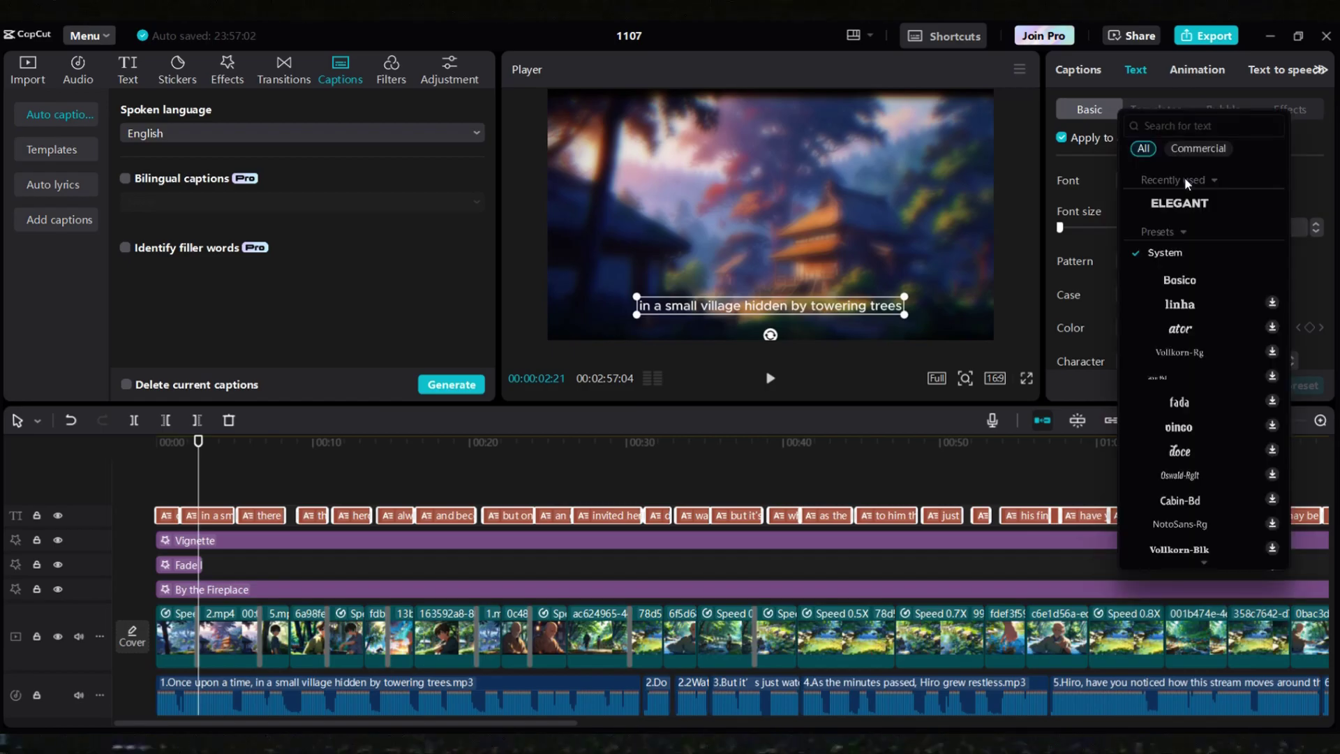
click(1184, 205)
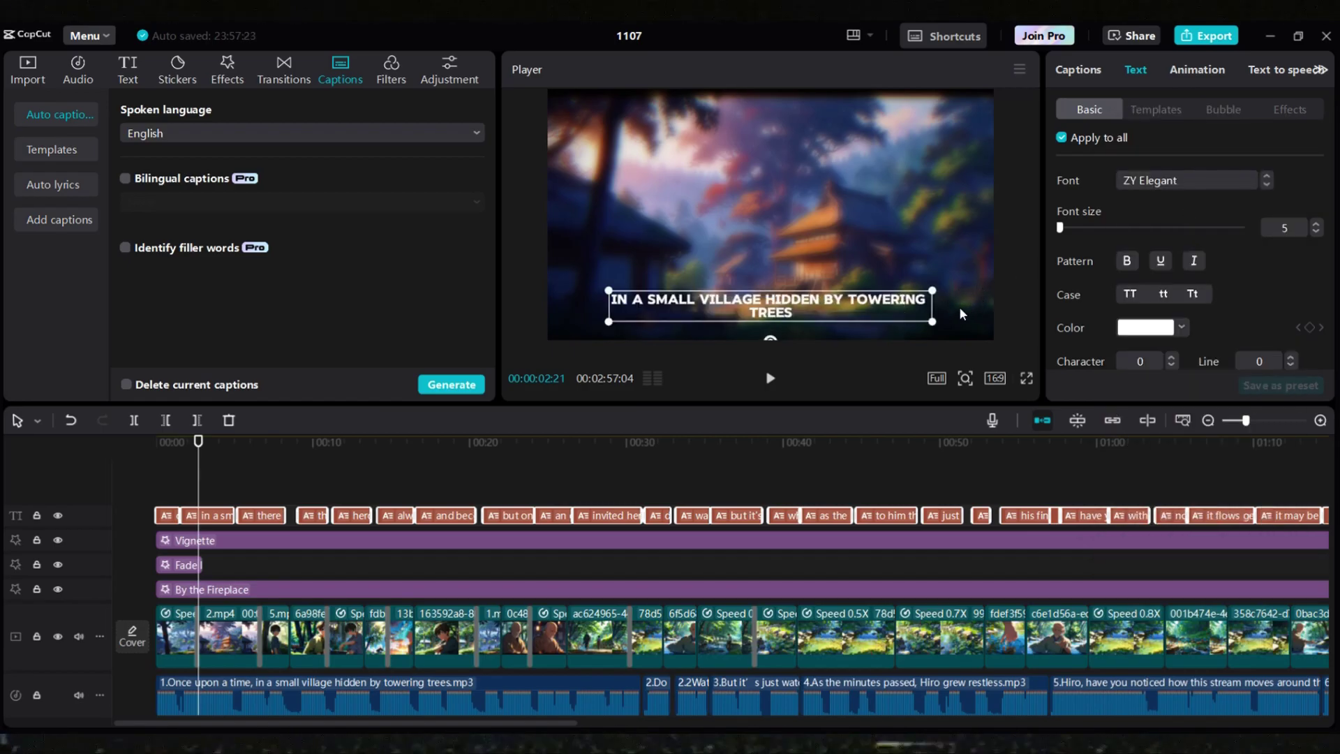
Step: Apply a karaoke-style caption animation and preview the captions from near the start
click(1198, 70)
click(1281, 114)
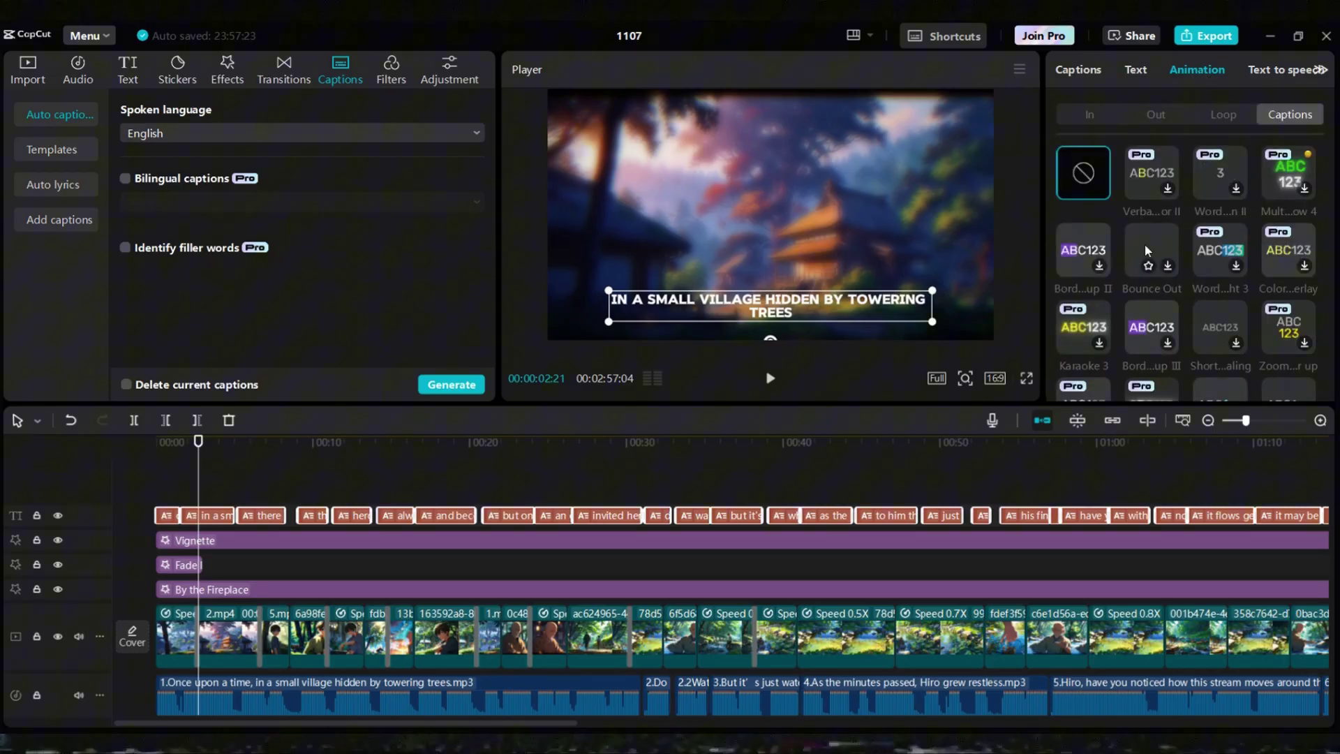
scroll(1330, 180, down, 5)
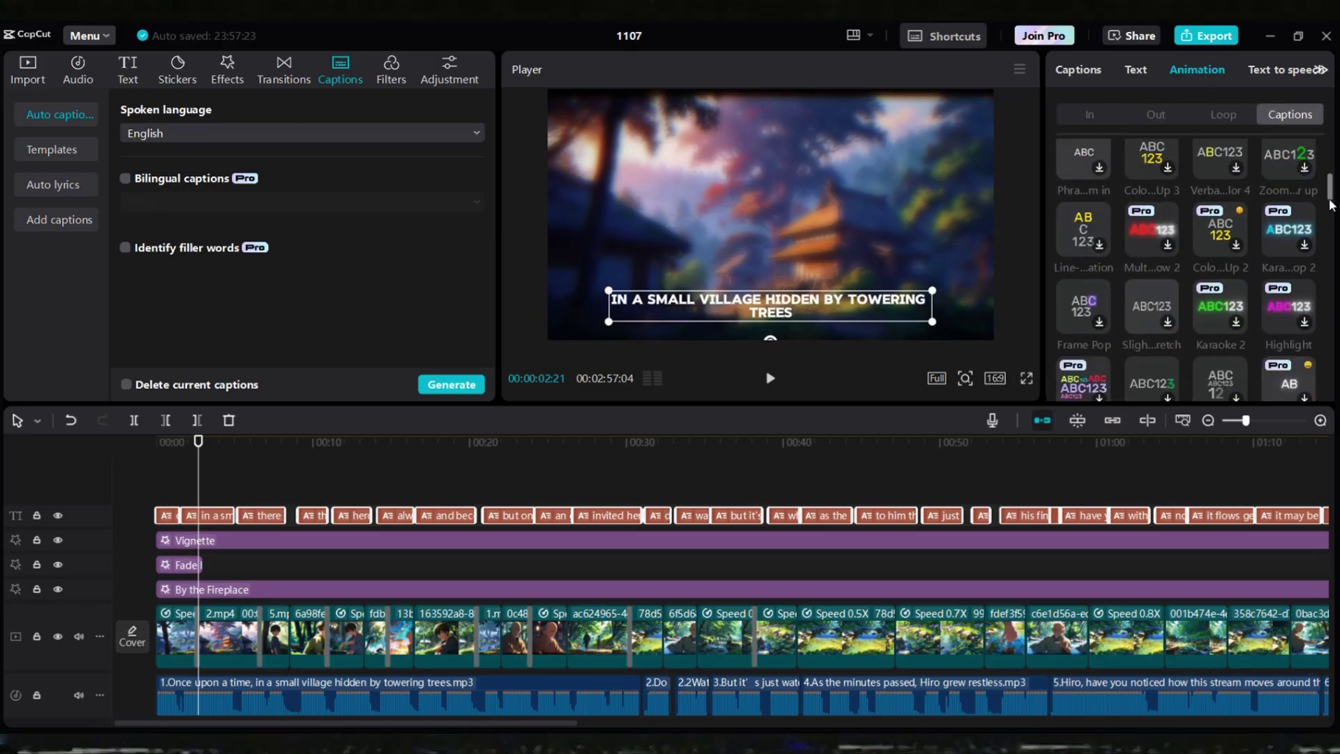
click(1142, 278)
drag(1044, 459, 106, 423)
key(space)
key(space)
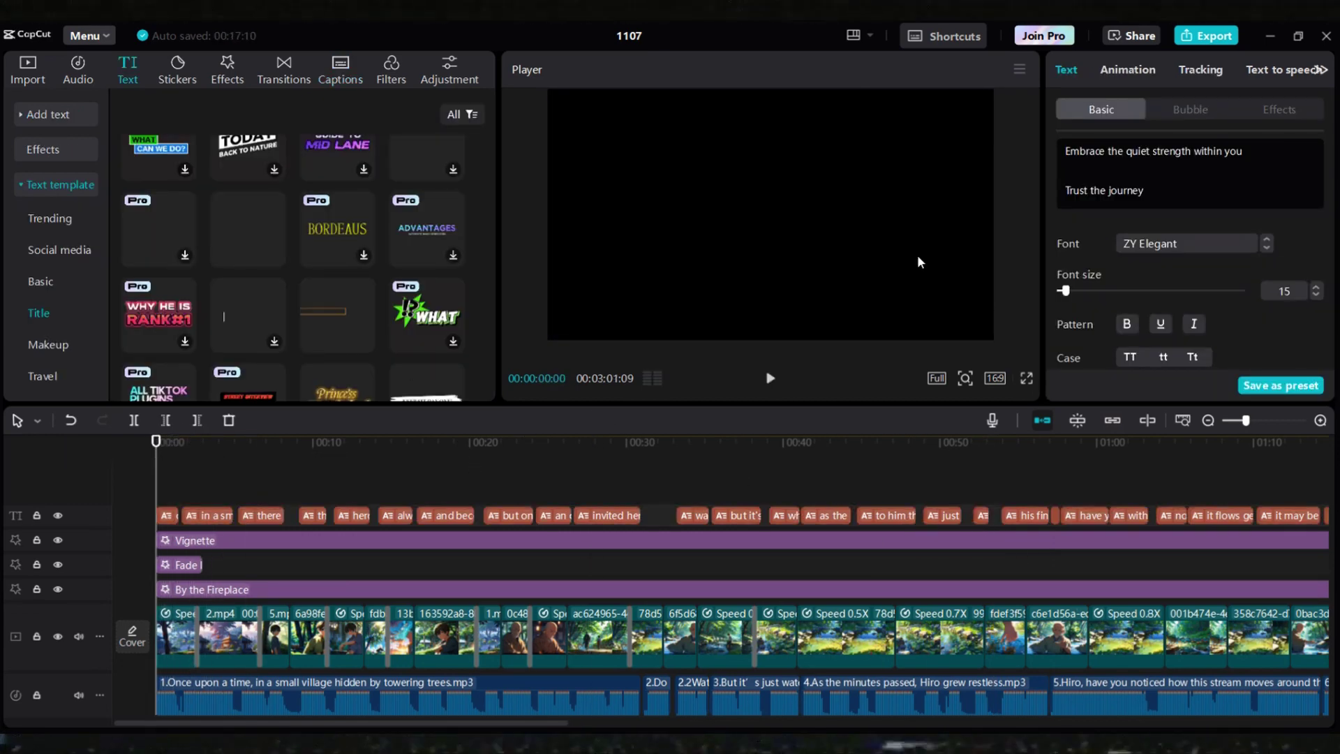
Step: Export the edited CapCut video as a 1080P HEVC mp4
click(1212, 38)
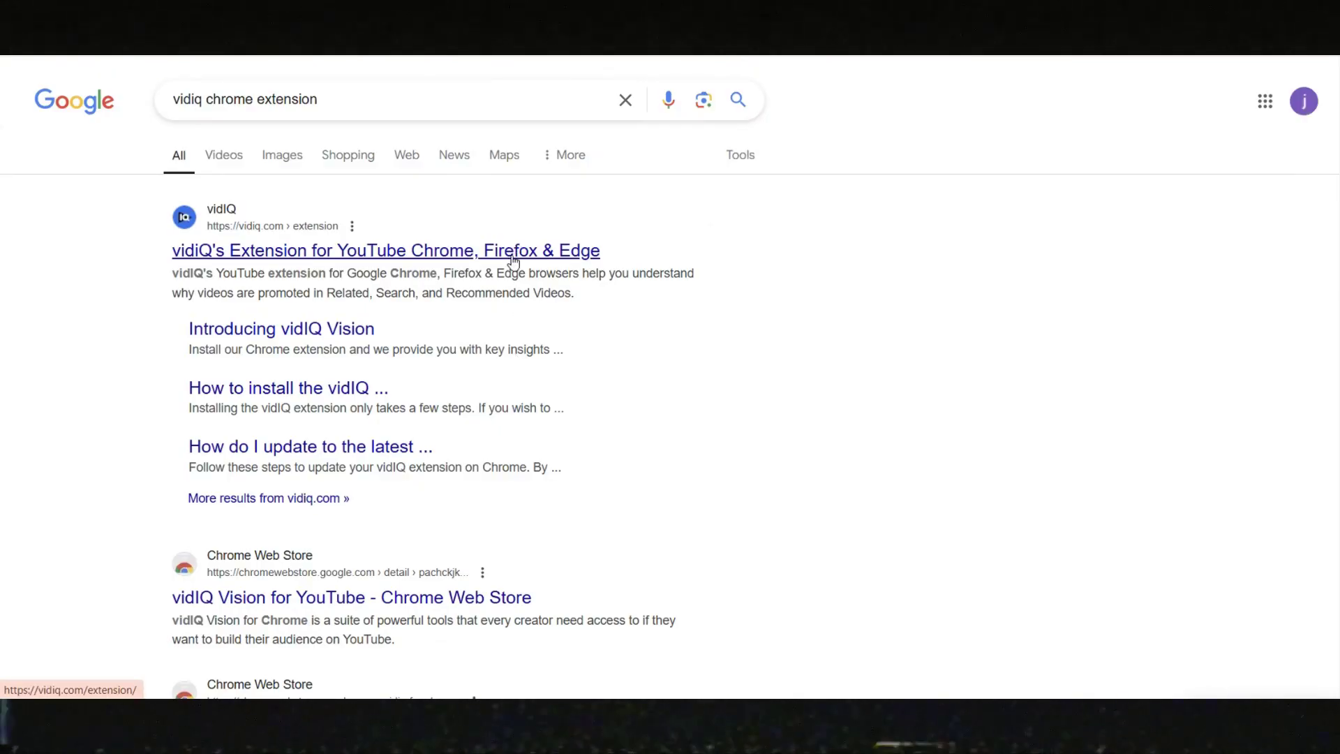
Step: Add the vidIQ Vision extension to Chrome from its store page and sign up with Google
click(513, 259)
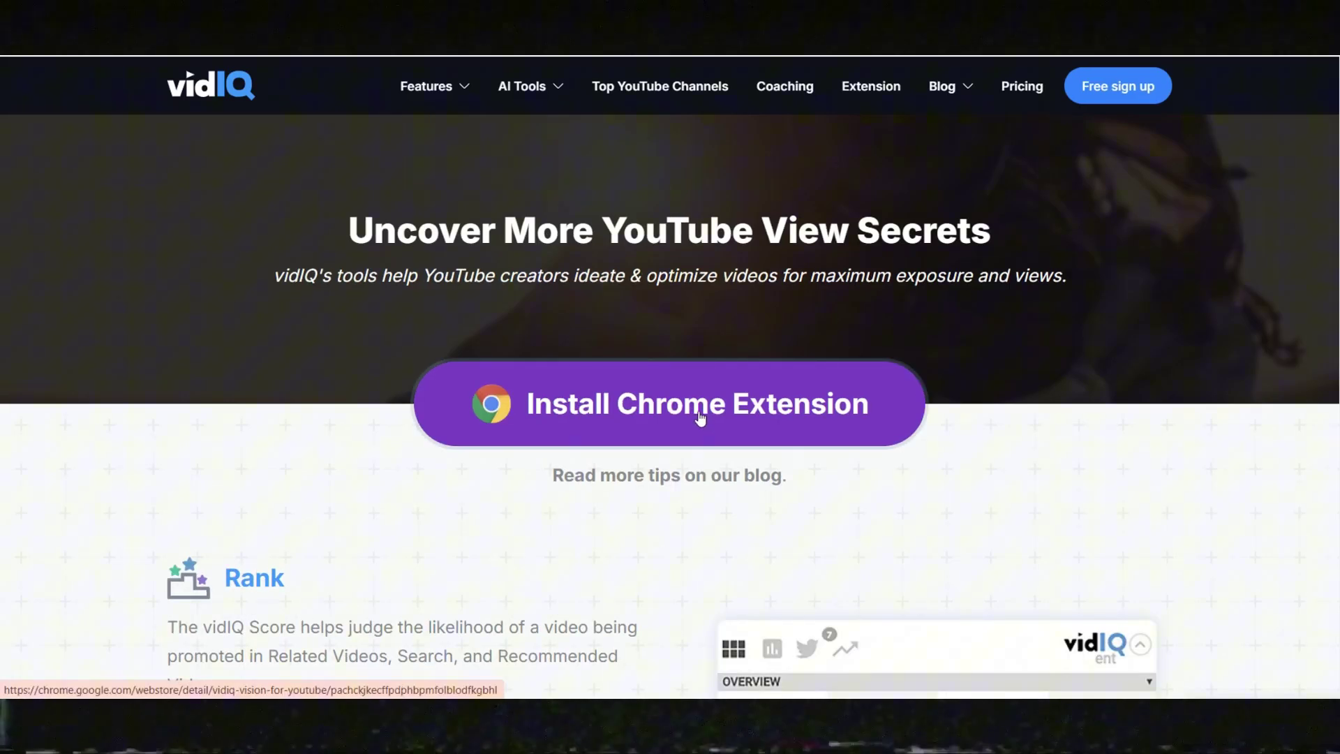
click(702, 447)
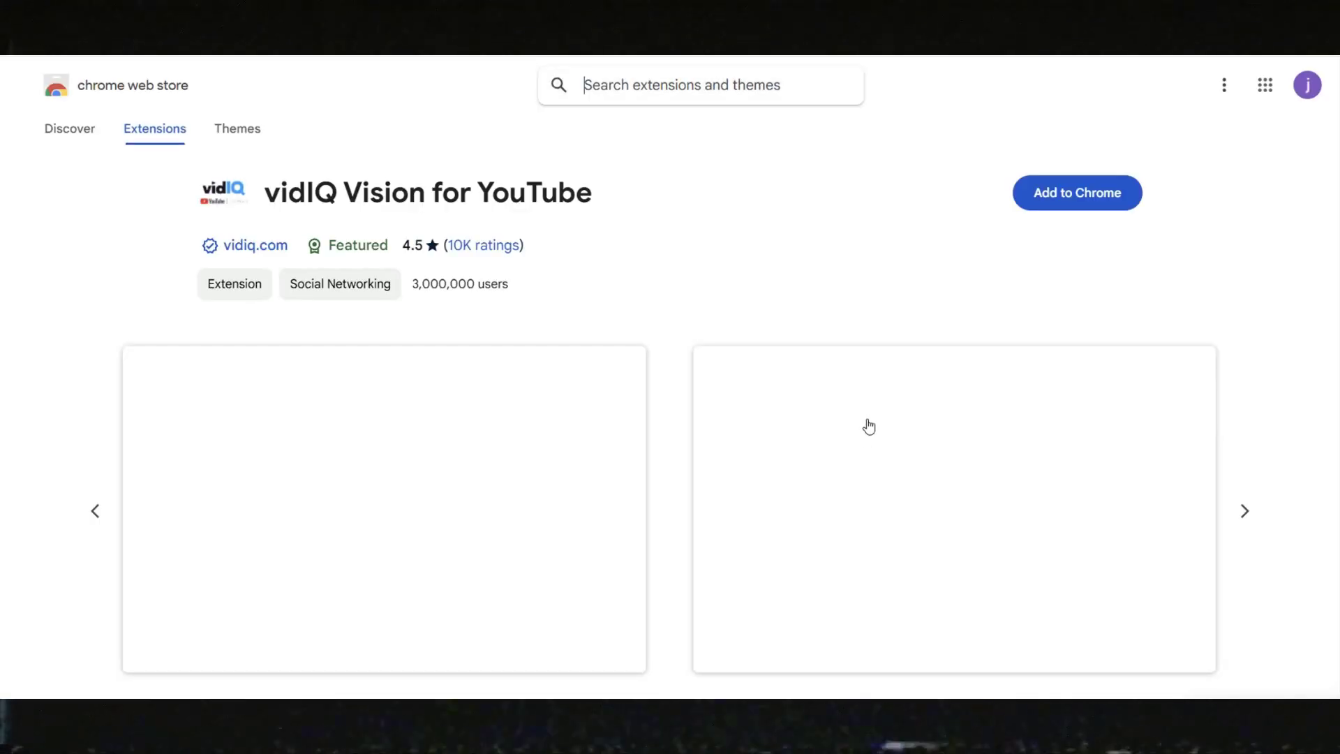
click(1080, 191)
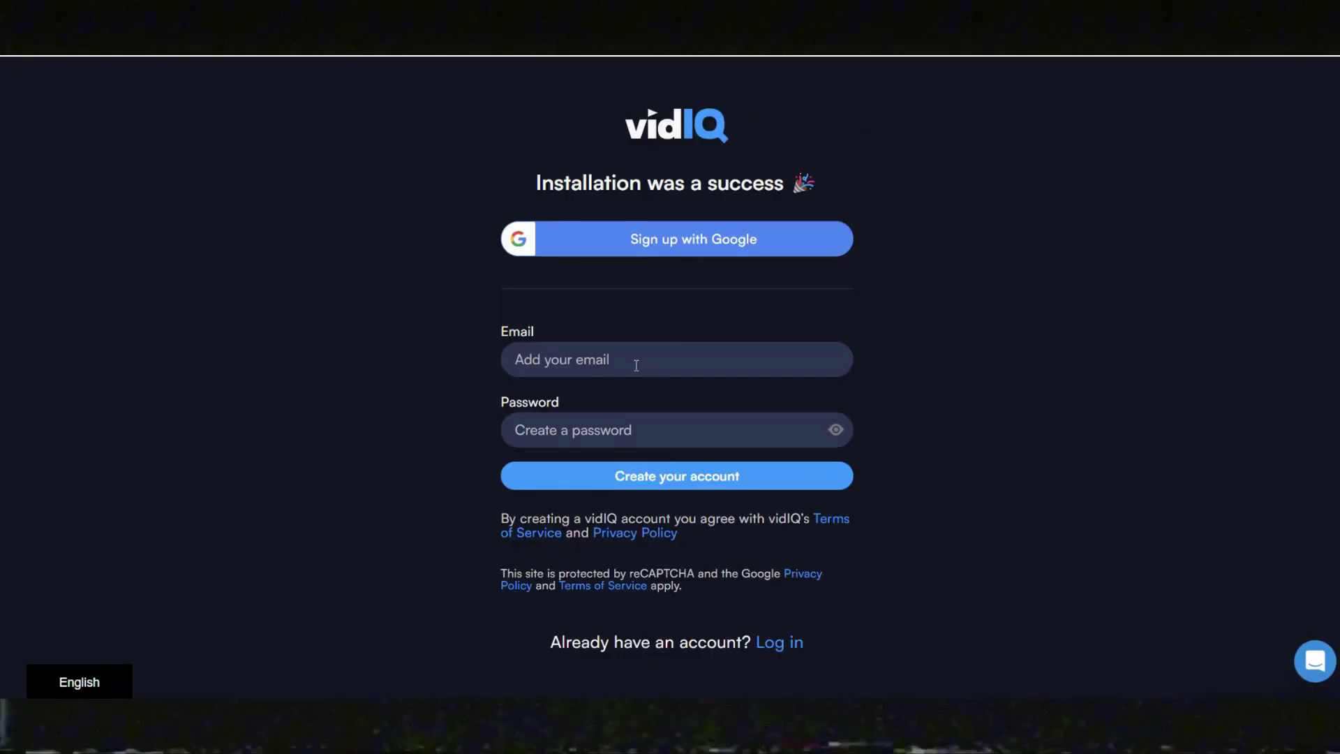
click(690, 251)
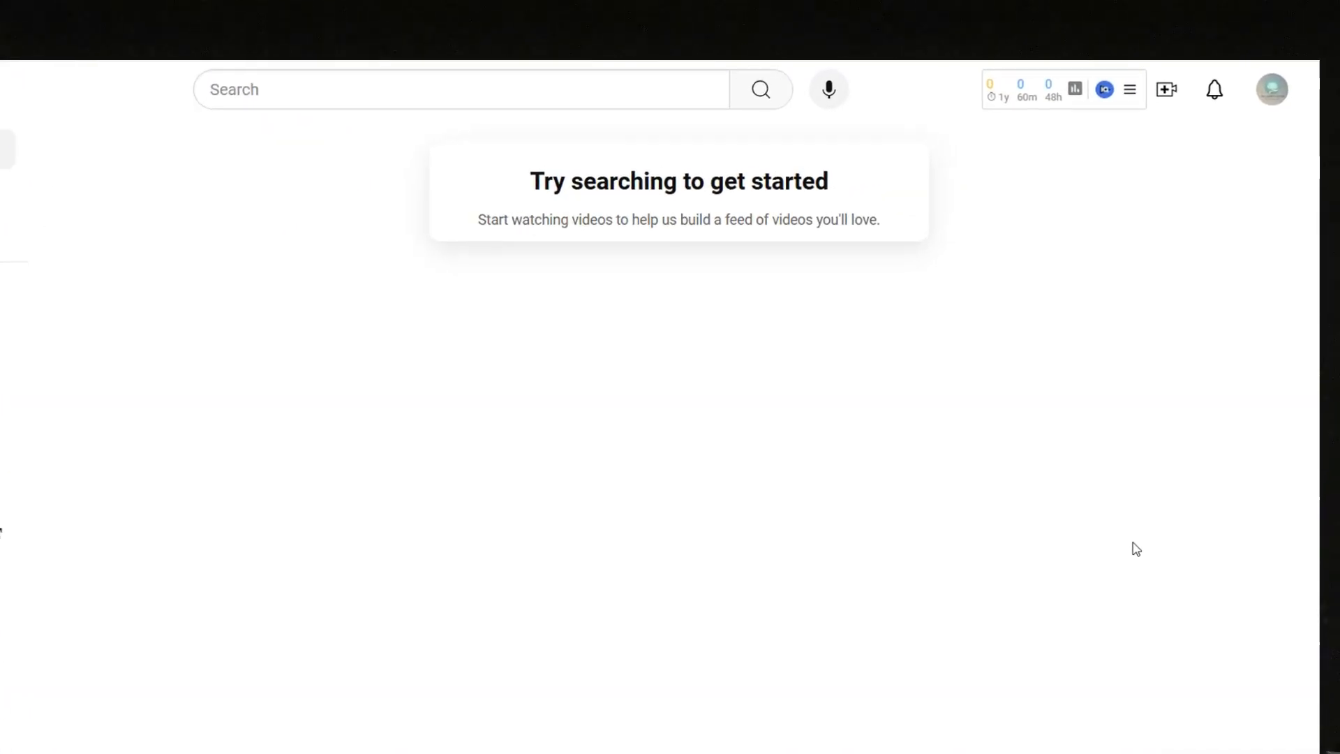
Step: Start uploading 1107.mp4 as a new video in YouTube Studio
click(1130, 89)
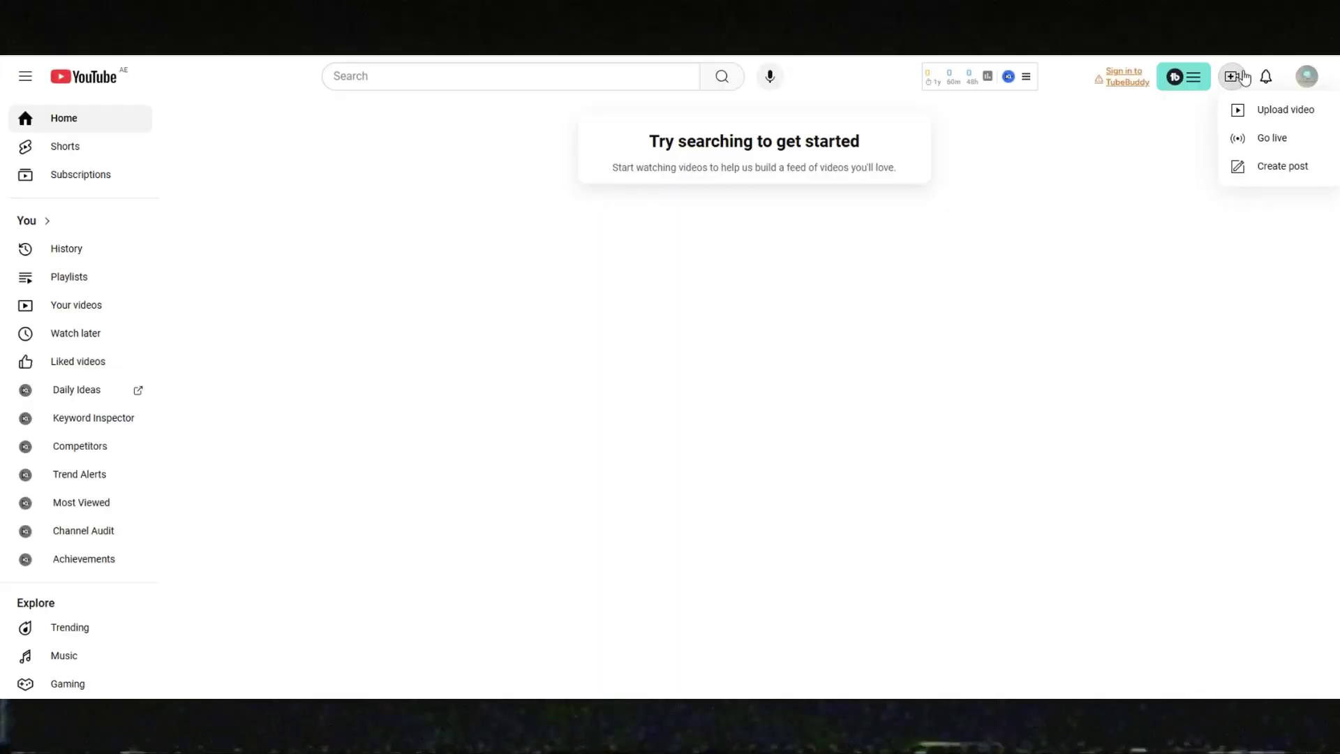
click(1260, 109)
click(694, 467)
click(858, 344)
click(969, 666)
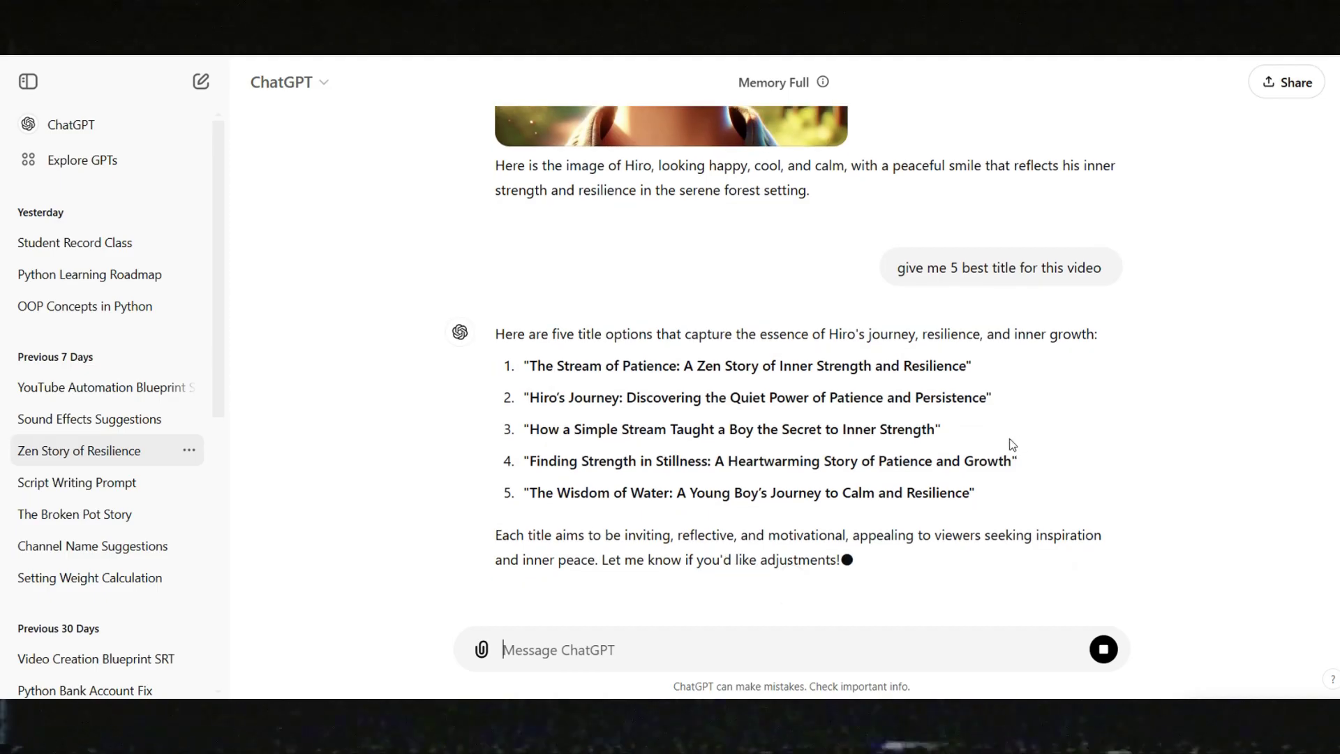
Step: Ask ChatGPT for an SEO-optimized YouTube description for the third suggested title
drag(529, 386, 753, 376)
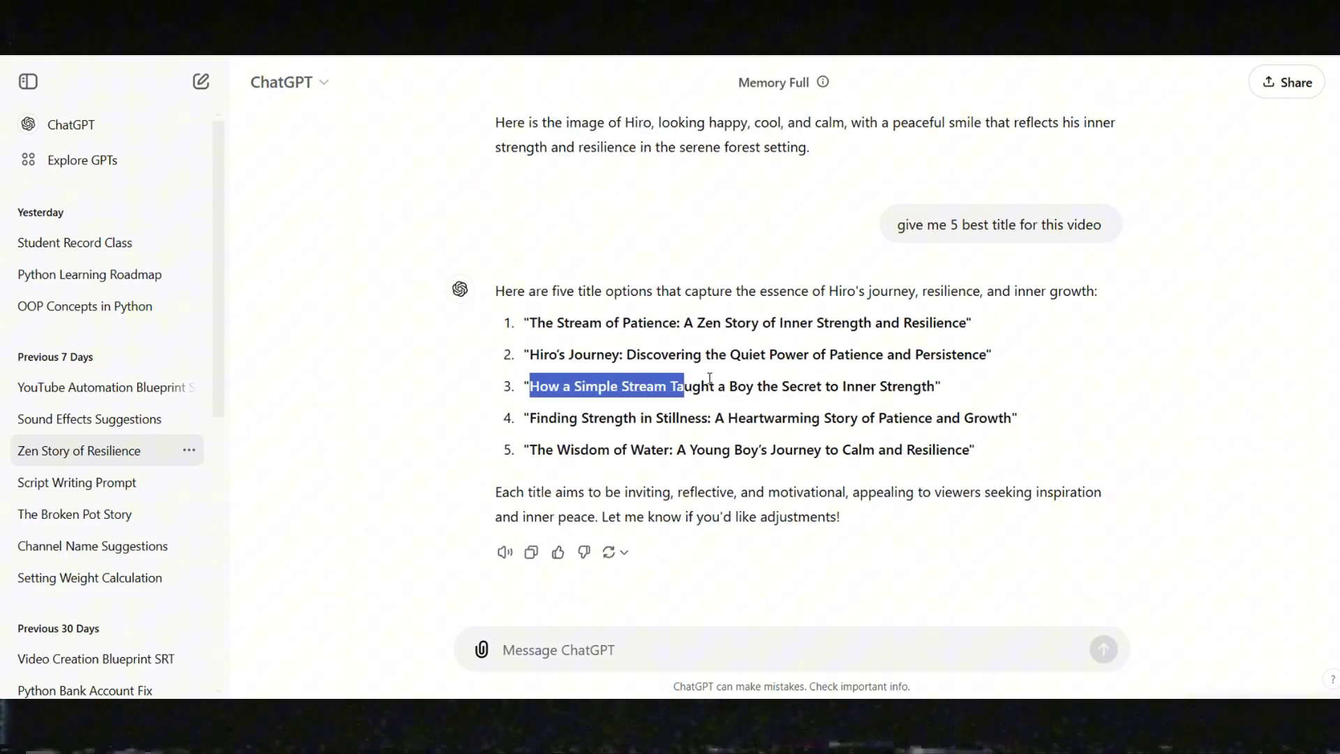
click(565, 648)
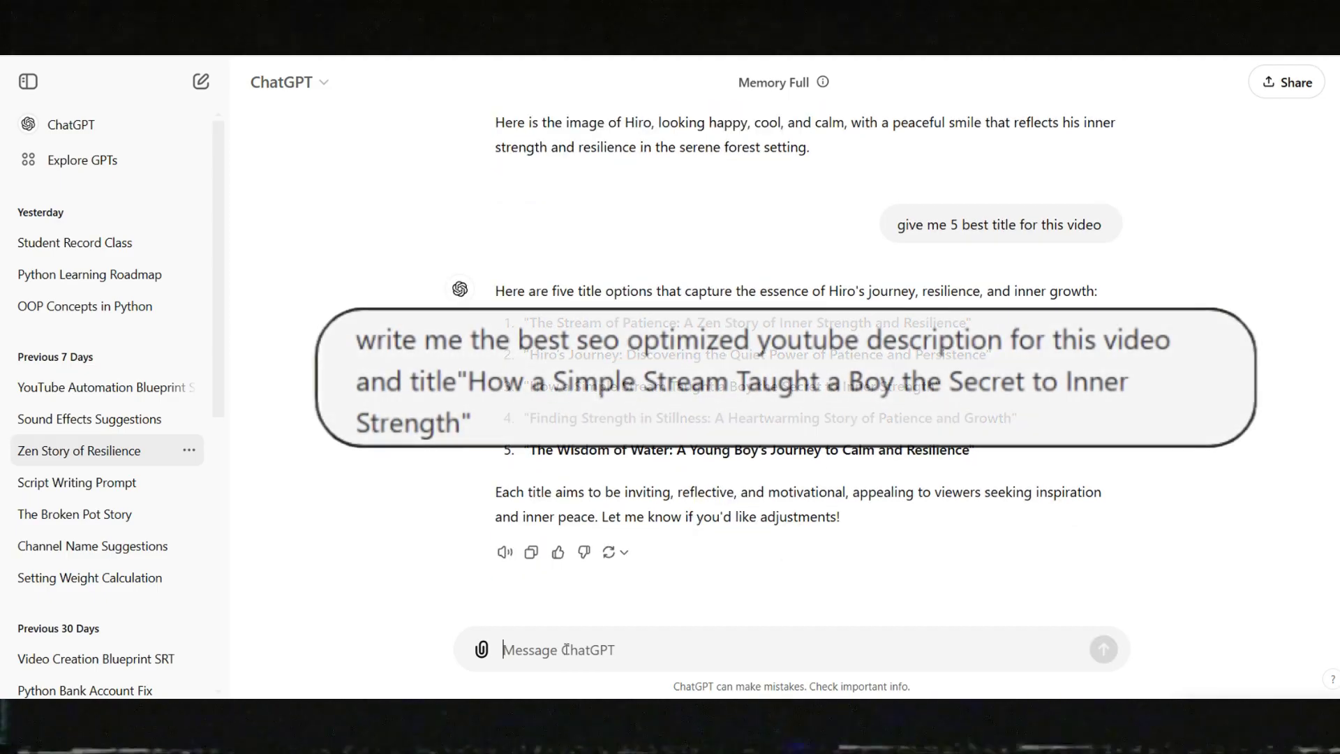
text(t)
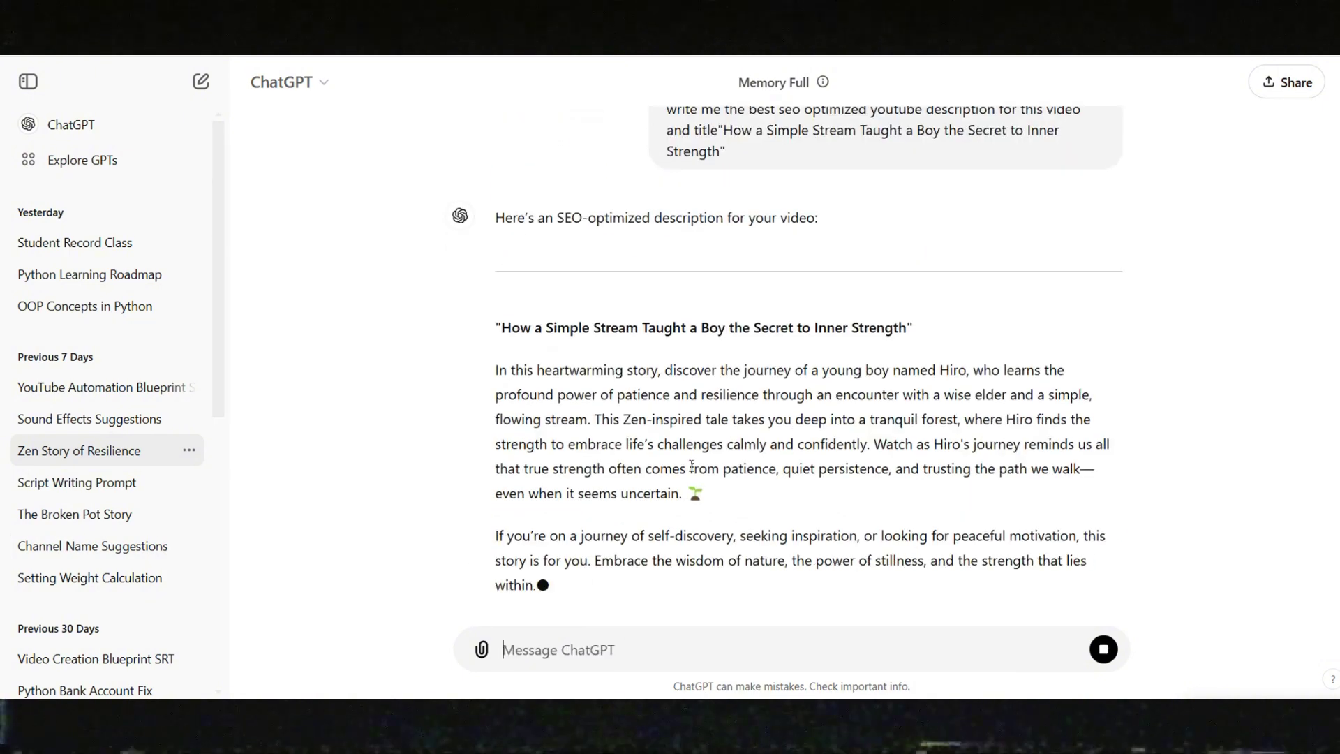
Step: Select and copy the title 'How a Simple Stream Taught a Boy the Secret to Inner Strength'
scroll(699, 465, up, 12)
drag(531, 426, 712, 425)
drag(694, 424, 935, 427)
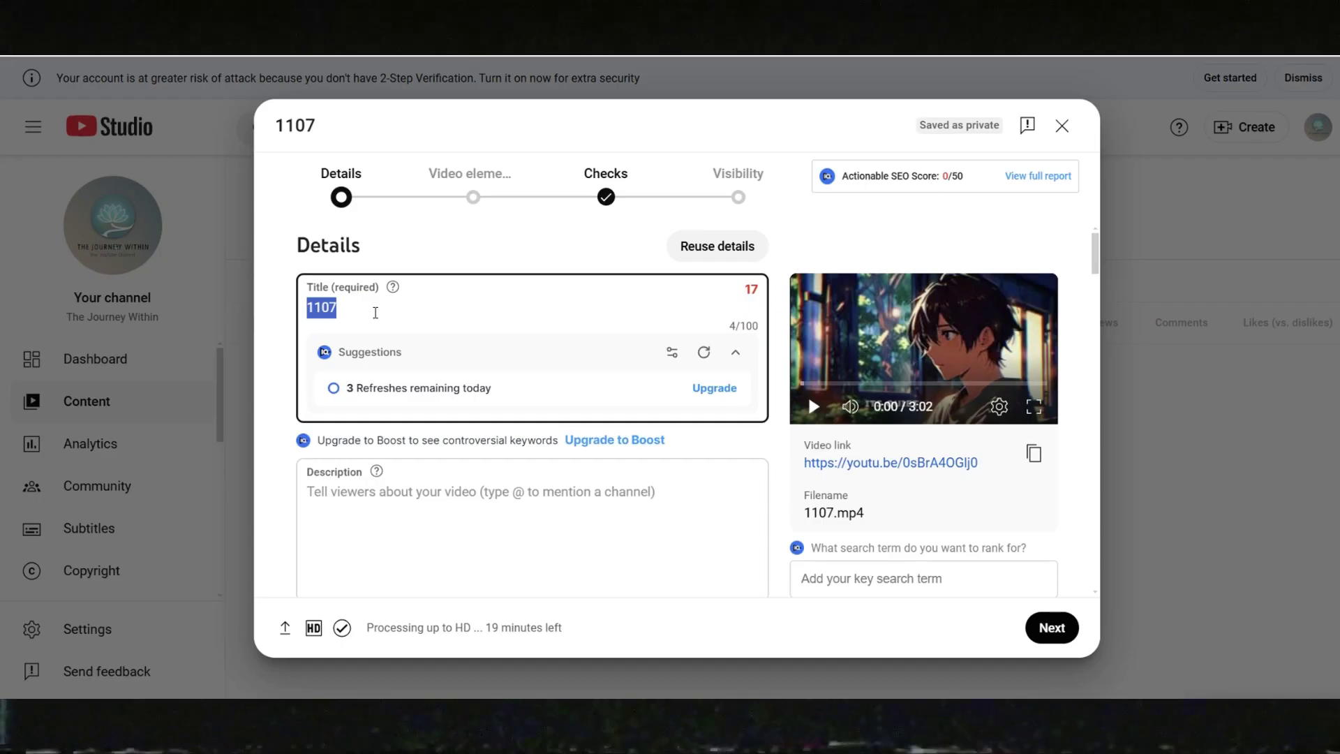
key(ctrl+v)
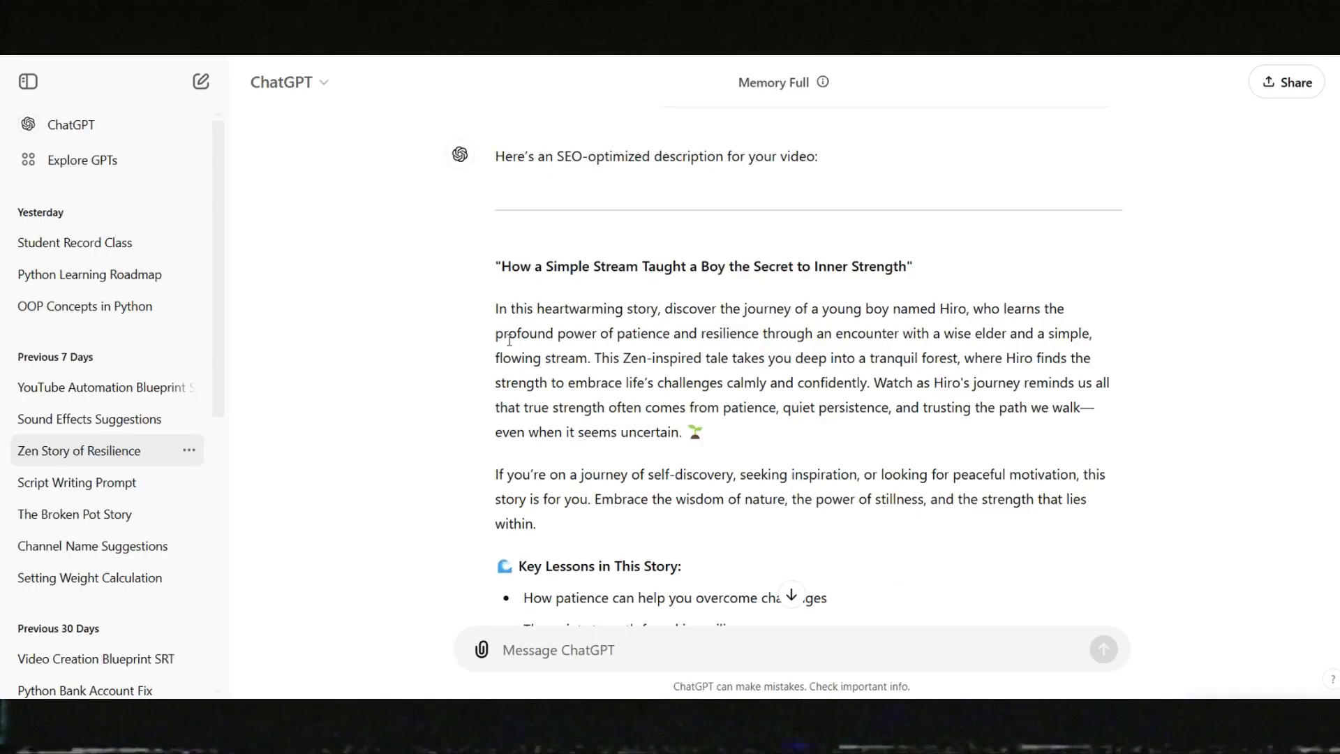
Step: Copy ChatGPT's SEO description into the video's Description field and review the Details form
drag(497, 263, 981, 318)
key(ctrl+v)
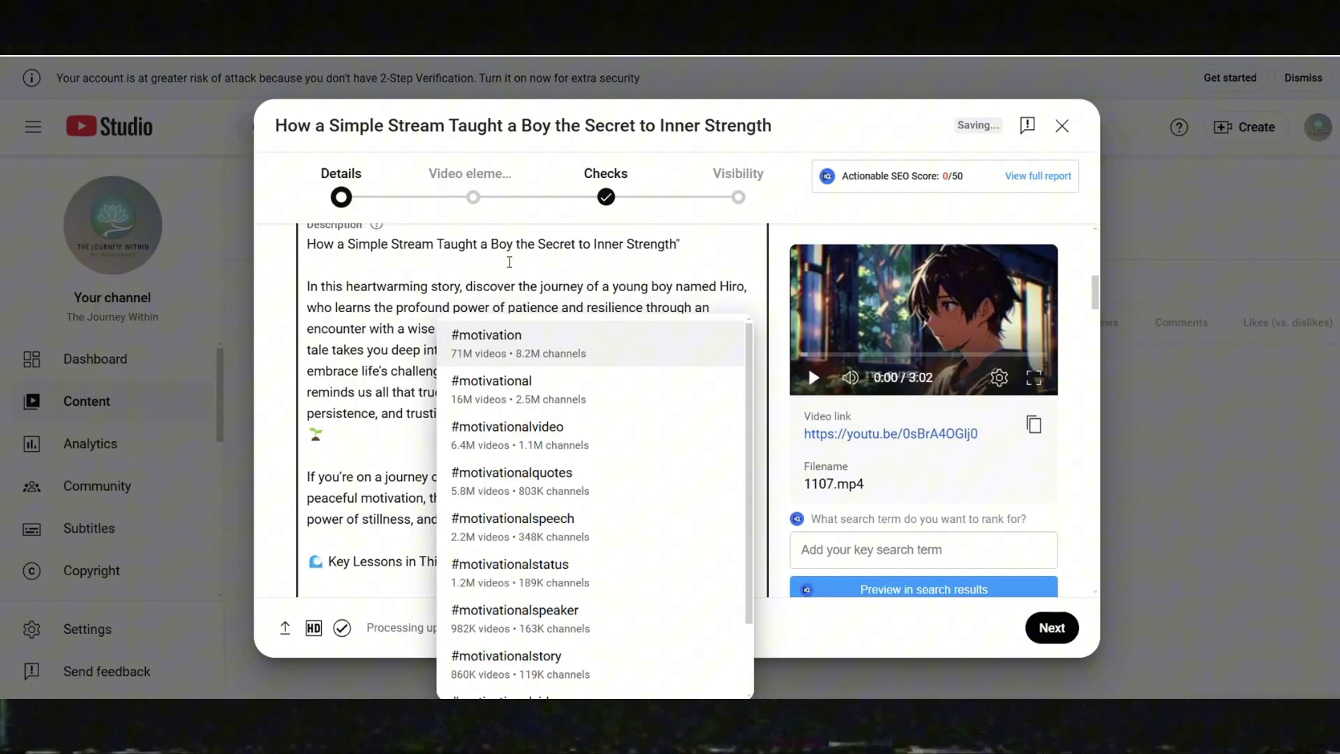
scroll(509, 262, down, 10)
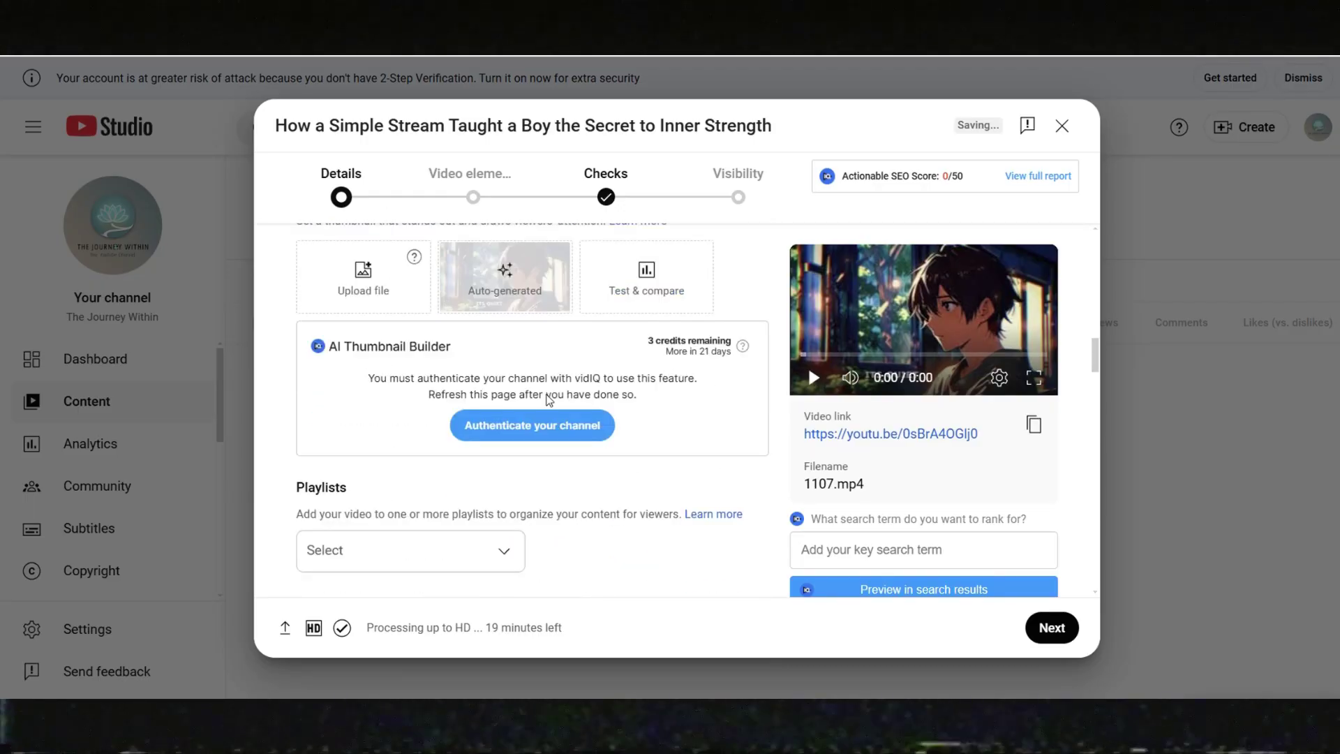
scroll(701, 471, up, 4)
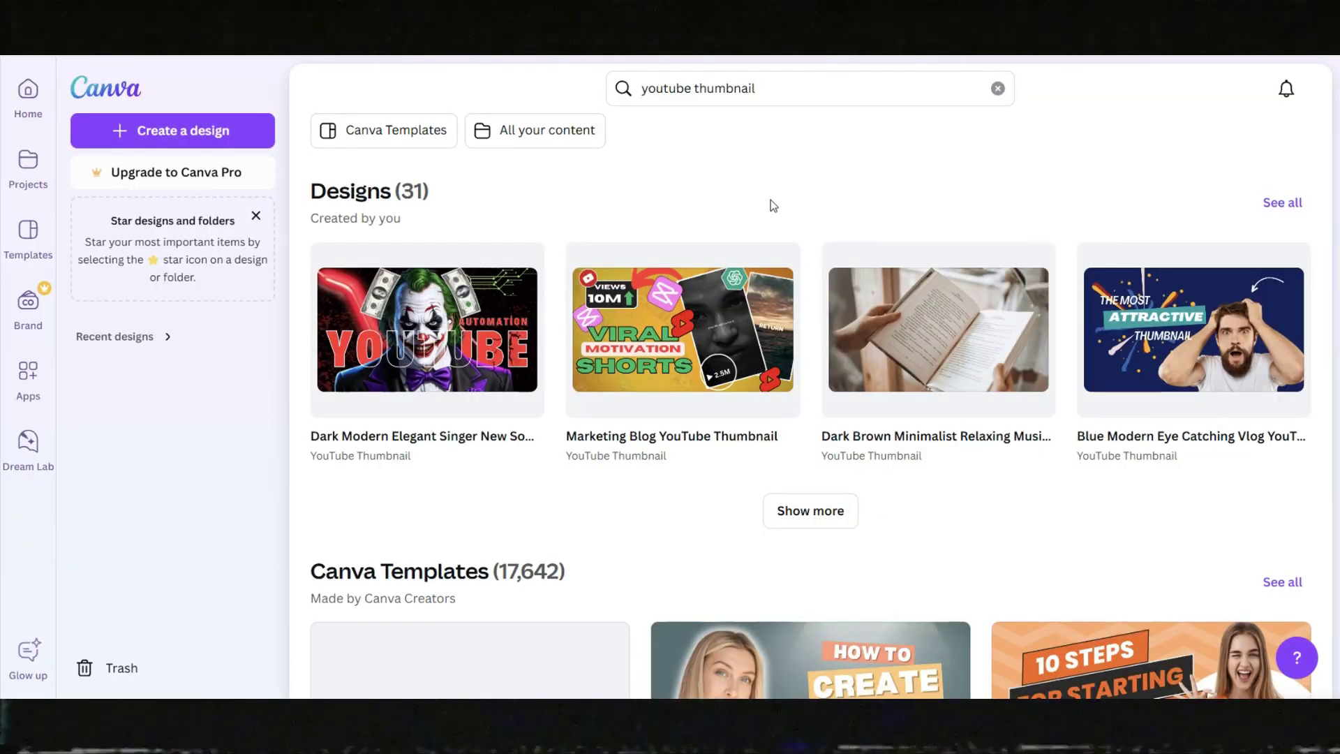
Step: Start a YouTube thumbnail design with the stream image as the page background
click(174, 133)
text(youtub)
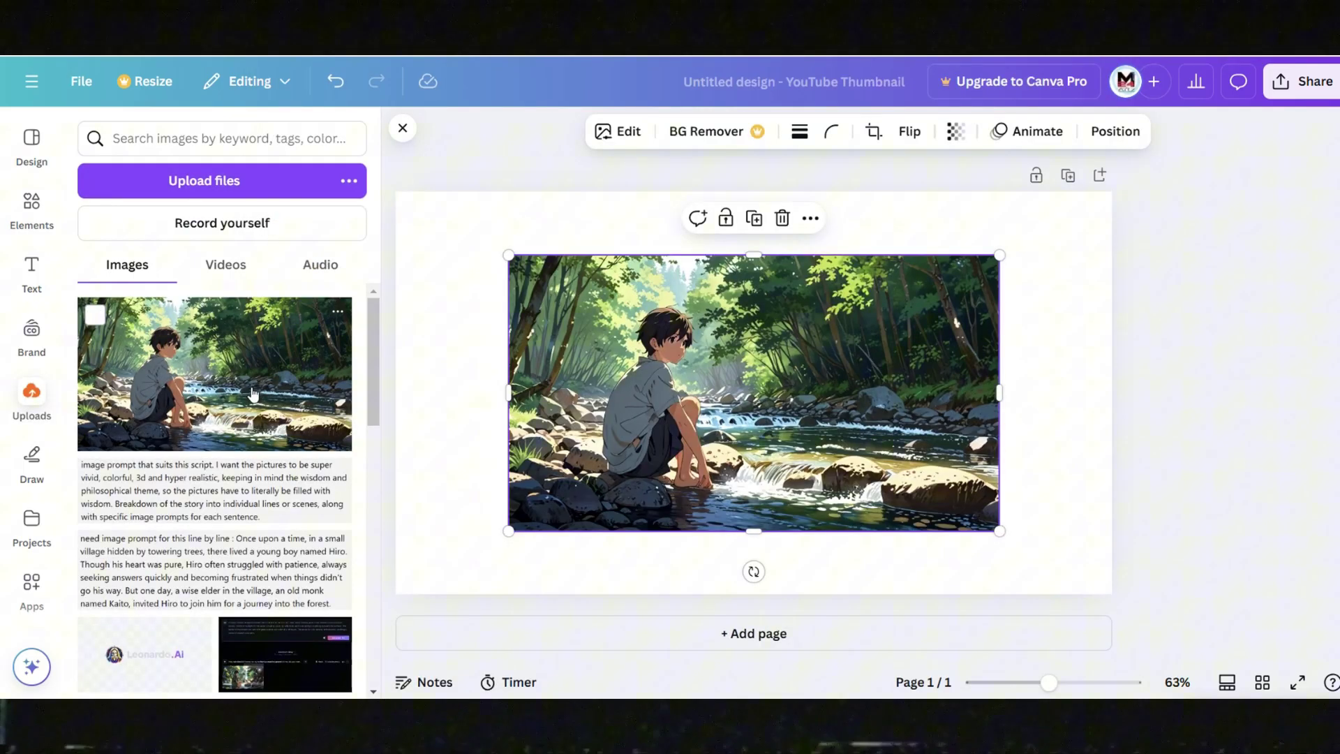
right_click(762, 392)
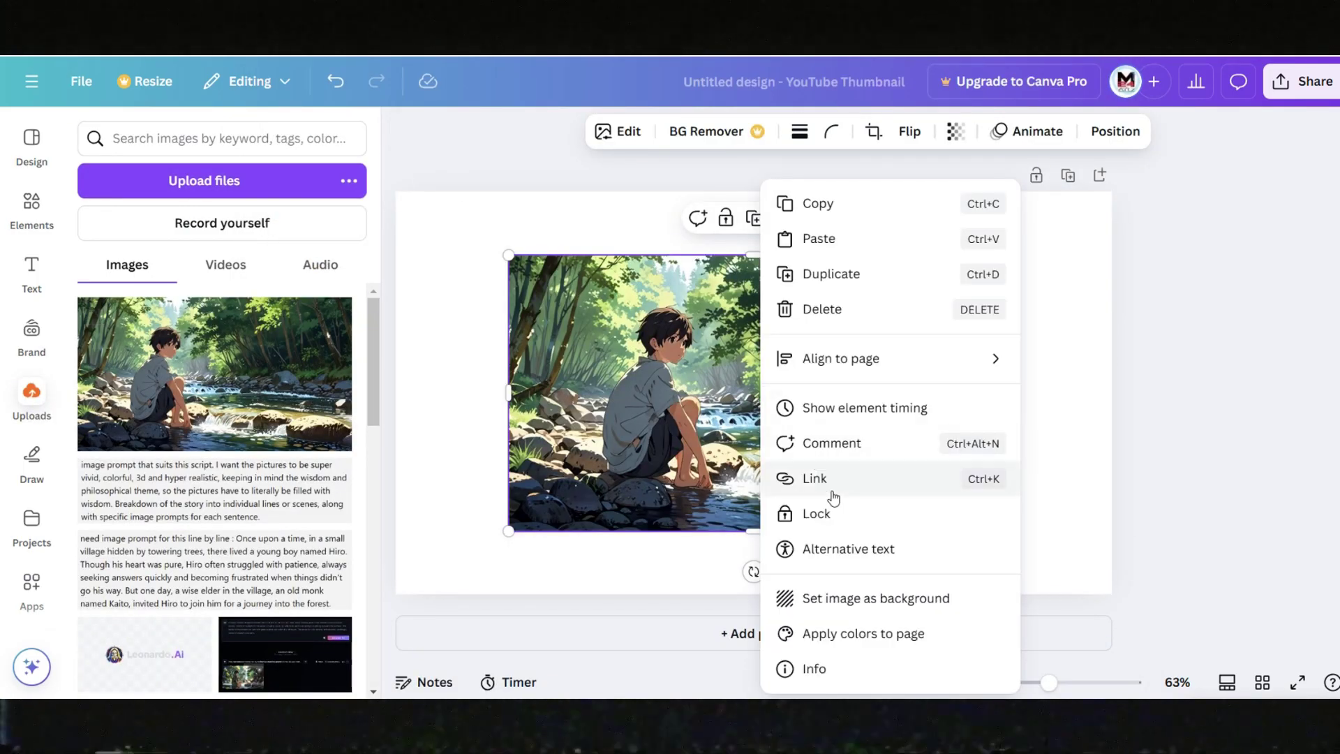
click(876, 598)
Step: Add an 'Inner Strength Revealed' heading in the Norwester font
click(32, 272)
click(176, 391)
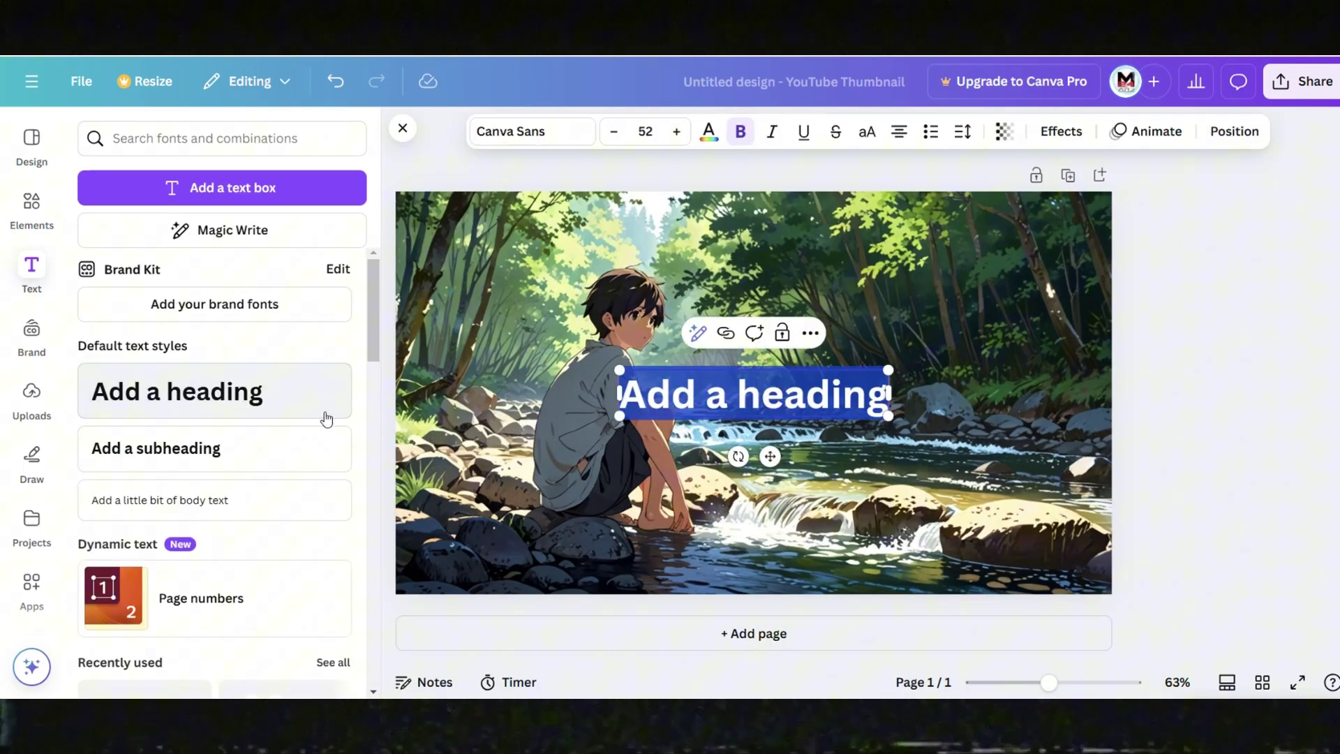
text(Inner Strength Revealed)
drag(527, 370, 410, 358)
drag(985, 418, 1094, 427)
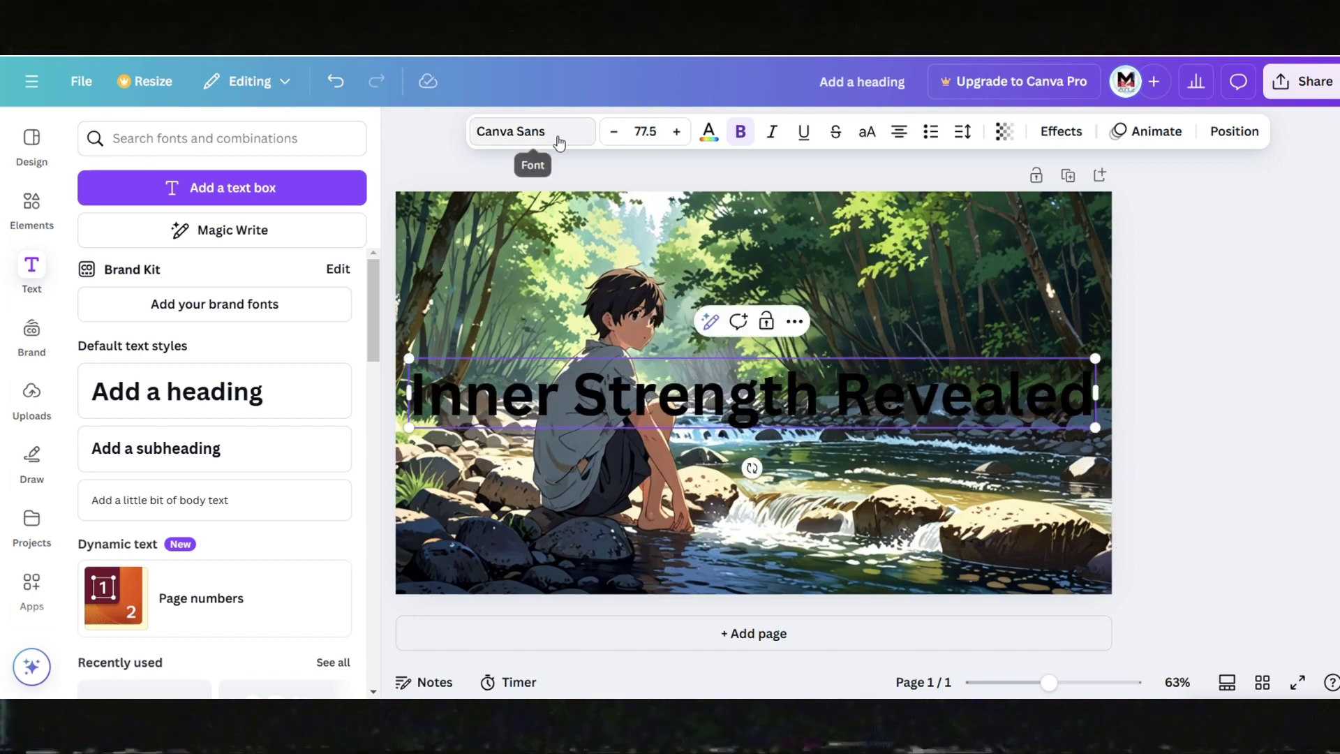
click(551, 136)
scroll(224, 458, down, 3)
click(211, 525)
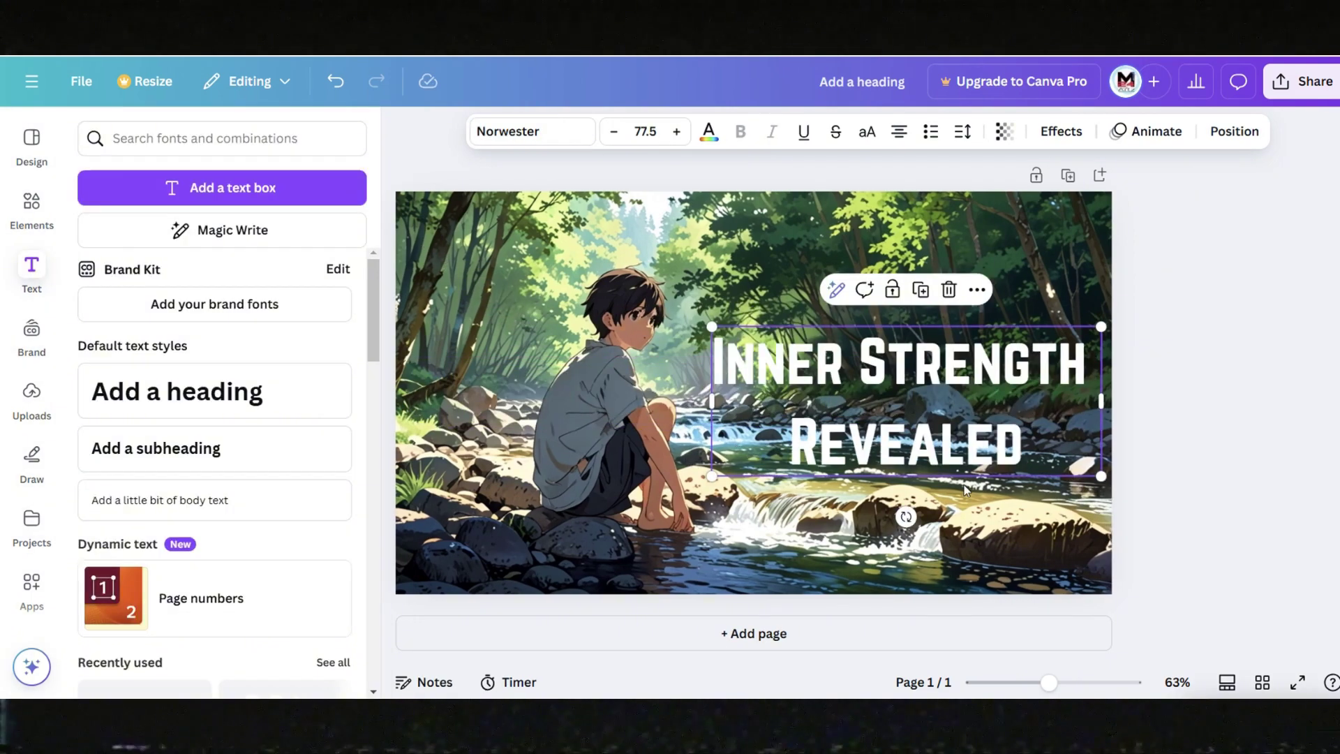
Step: Colour the word REVEALED yellow #FFCC00
double_click(905, 441)
click(709, 131)
scroll(245, 568, down, 2)
scroll(246, 566, up, 3)
click(97, 285)
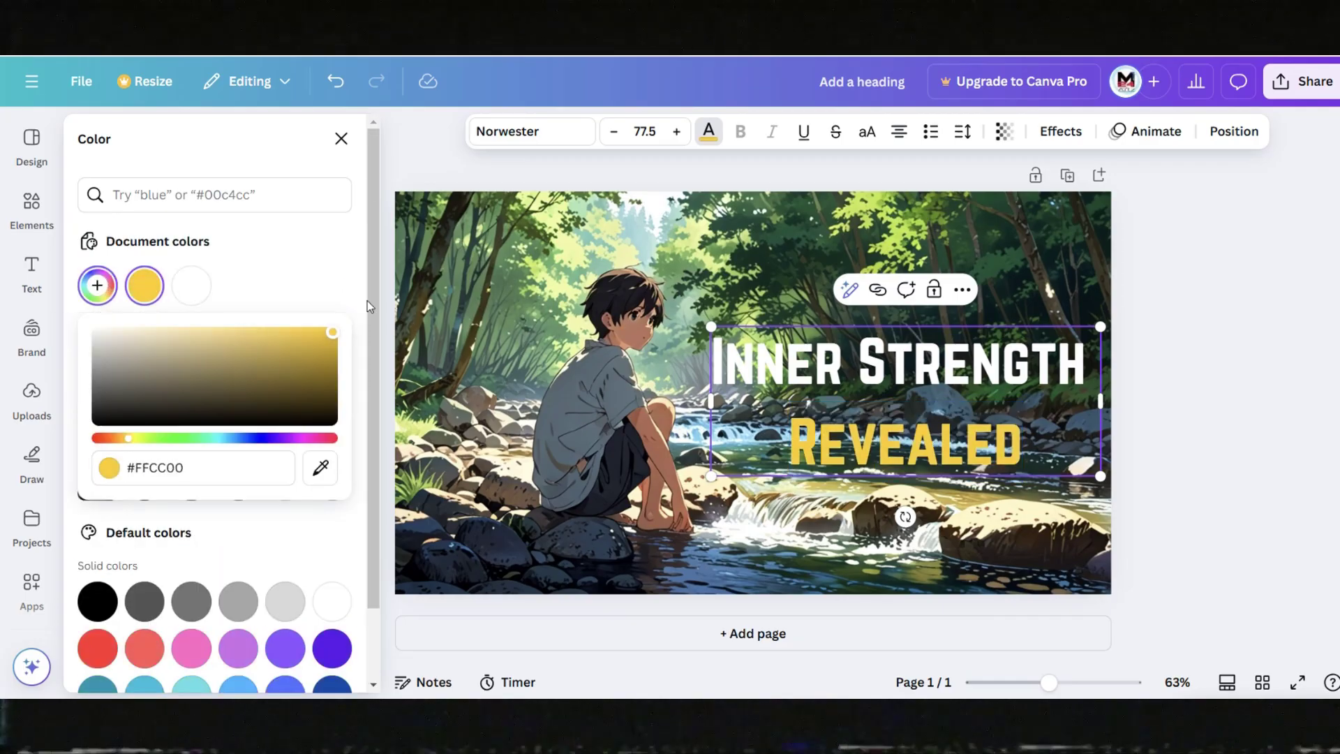
Step: Put a black, more rounded background box behind the heading
click(1044, 137)
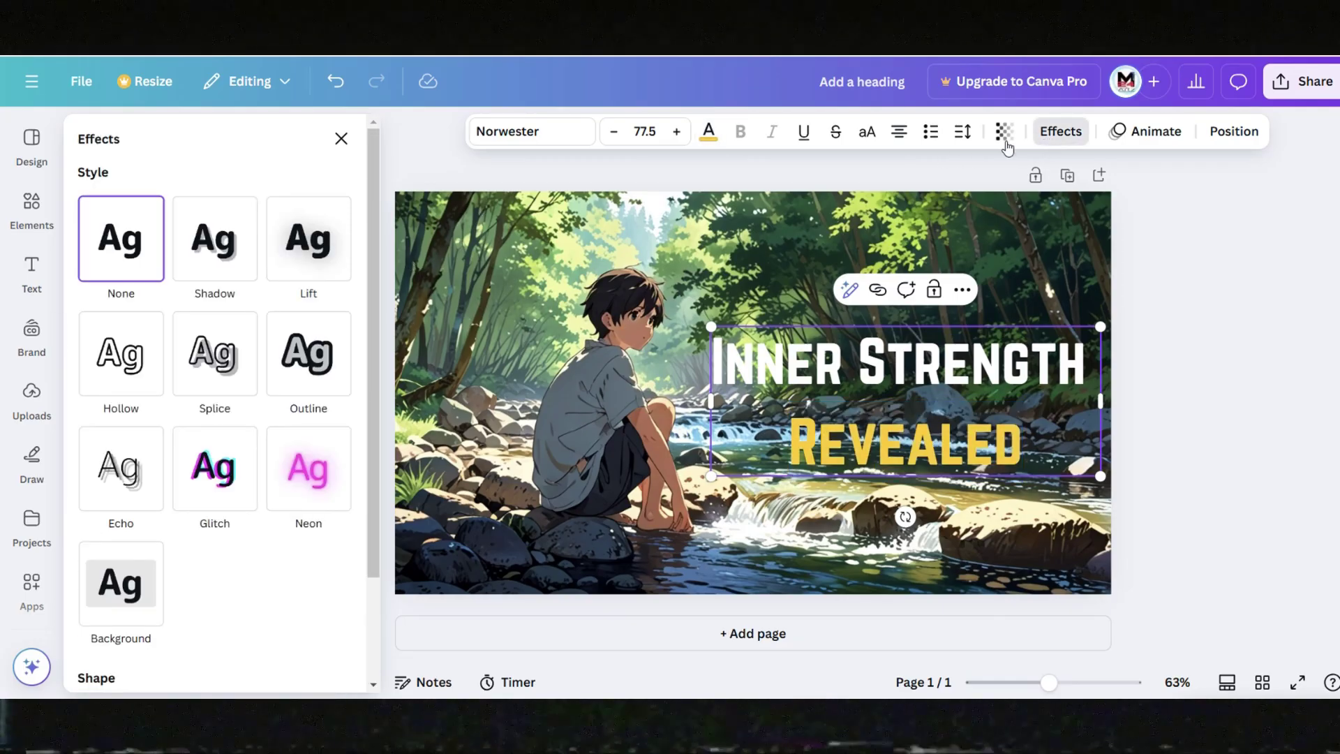
click(120, 580)
scroll(155, 568, down, 2)
drag(158, 580, 176, 581)
key(Escape)
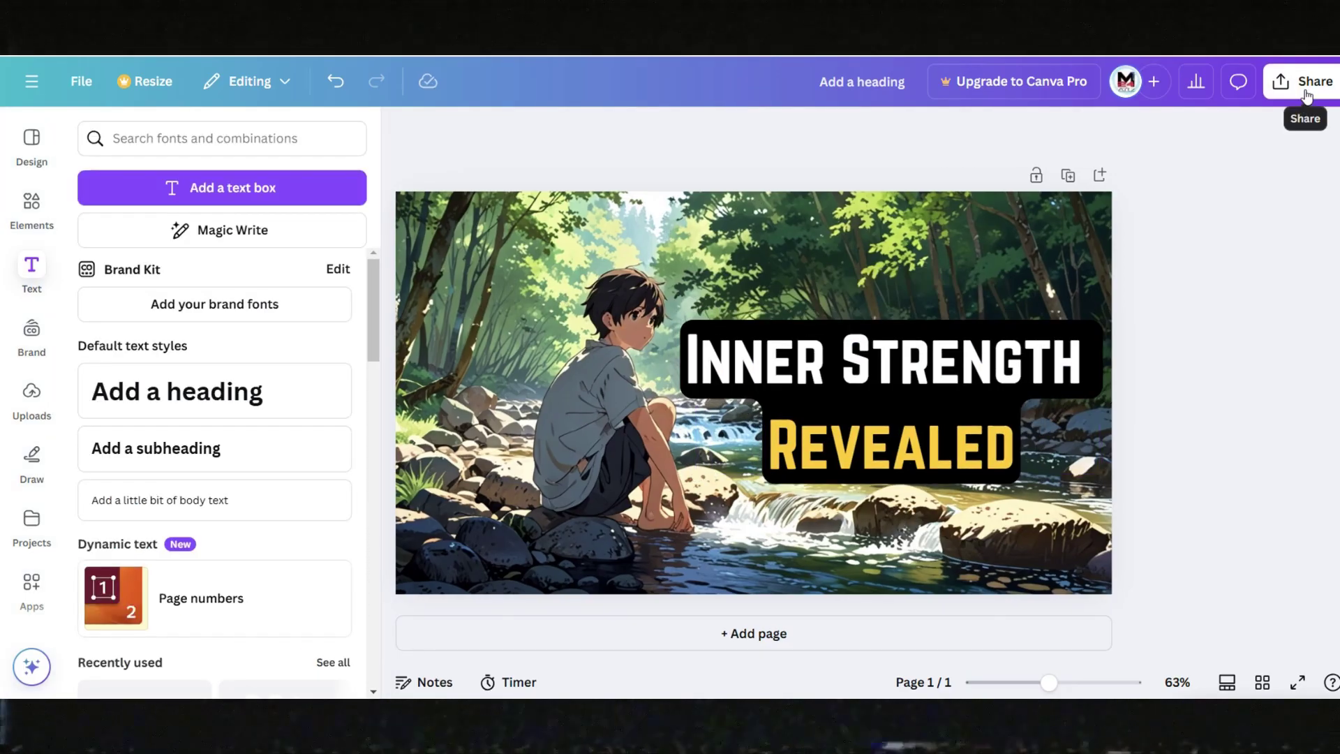
Step: Download the thumbnail as a PNG
click(1302, 82)
click(1036, 438)
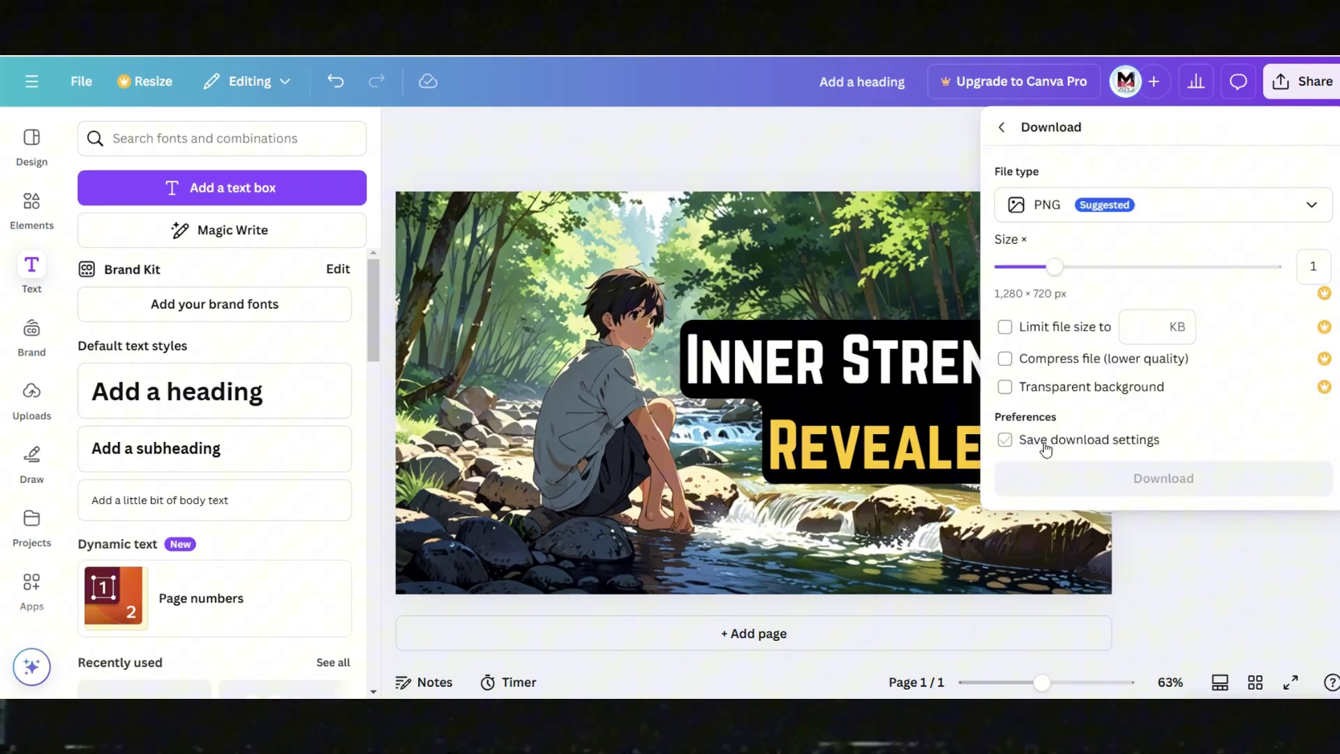
click(1155, 488)
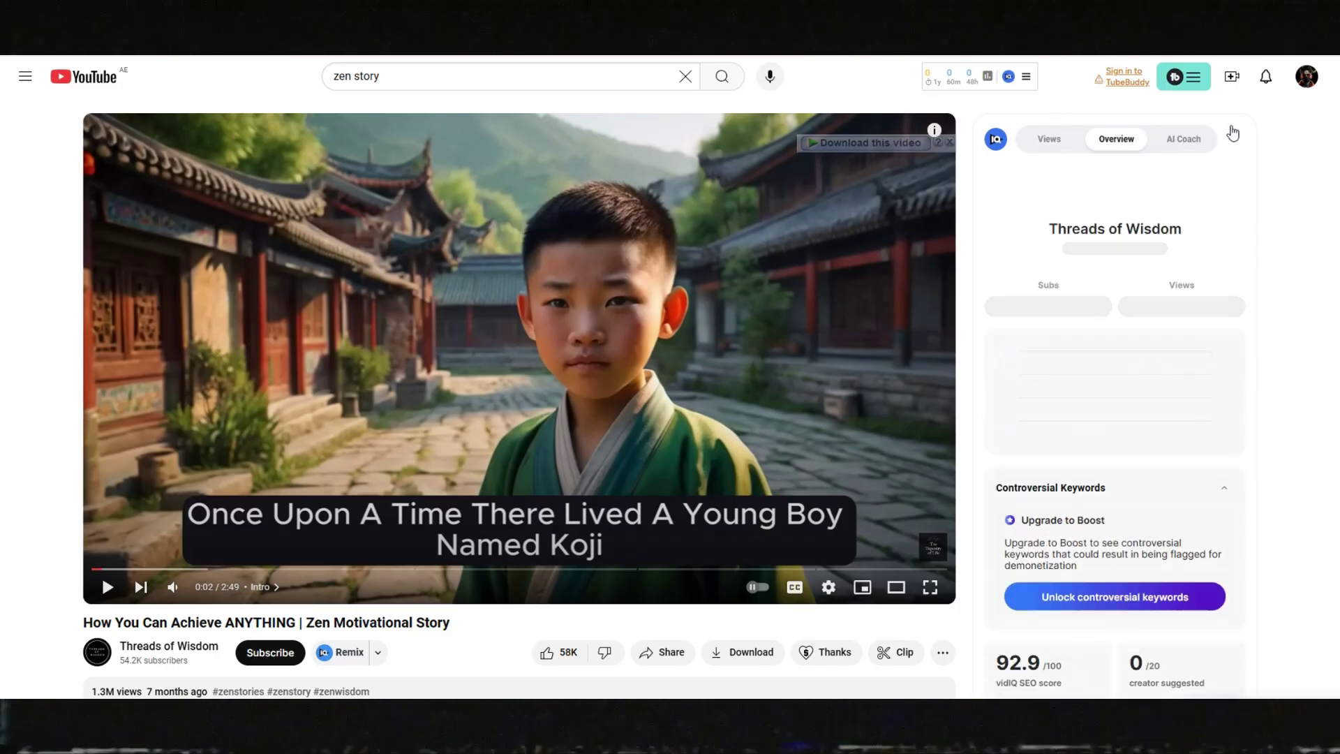
Step: Paste a popular zen video's vidIQ tags, dropping 'the tapestry of life' and adding 'The Journey Within'
scroll(1166, 271, down, 2)
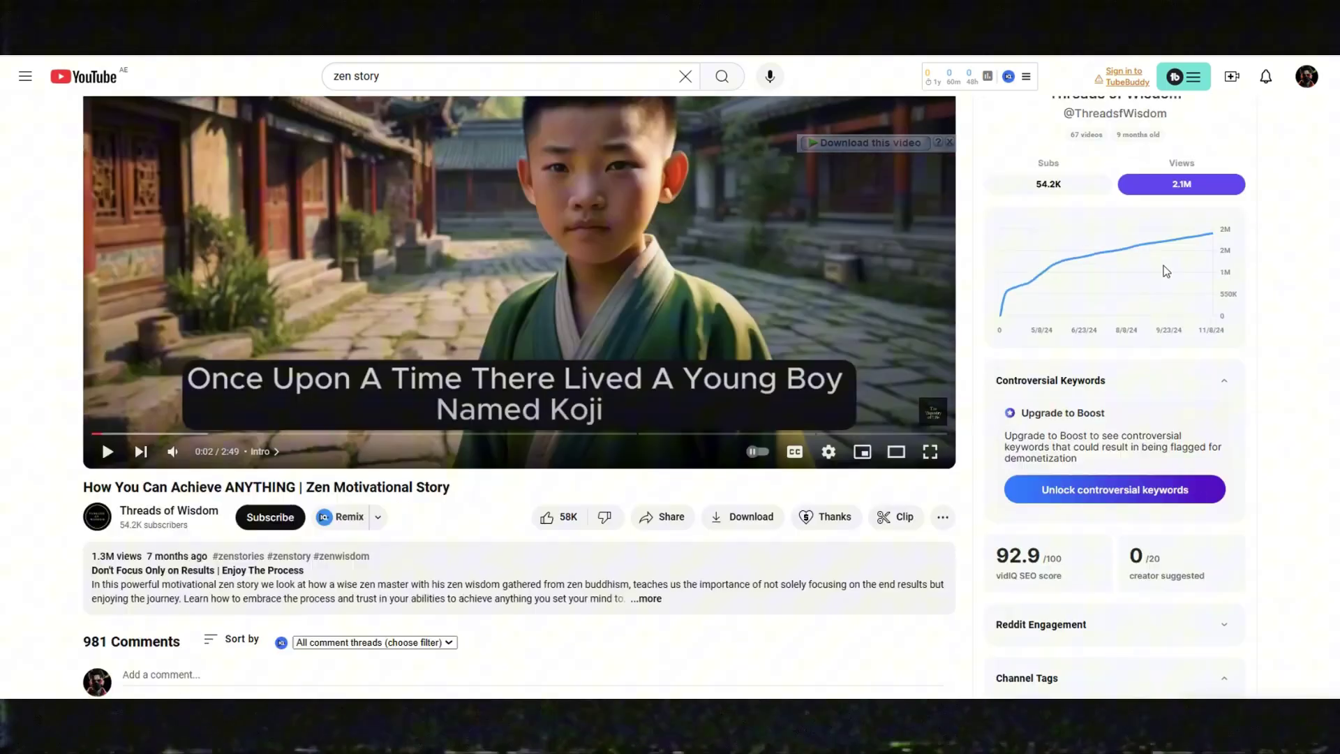
scroll(1166, 269, down, 4)
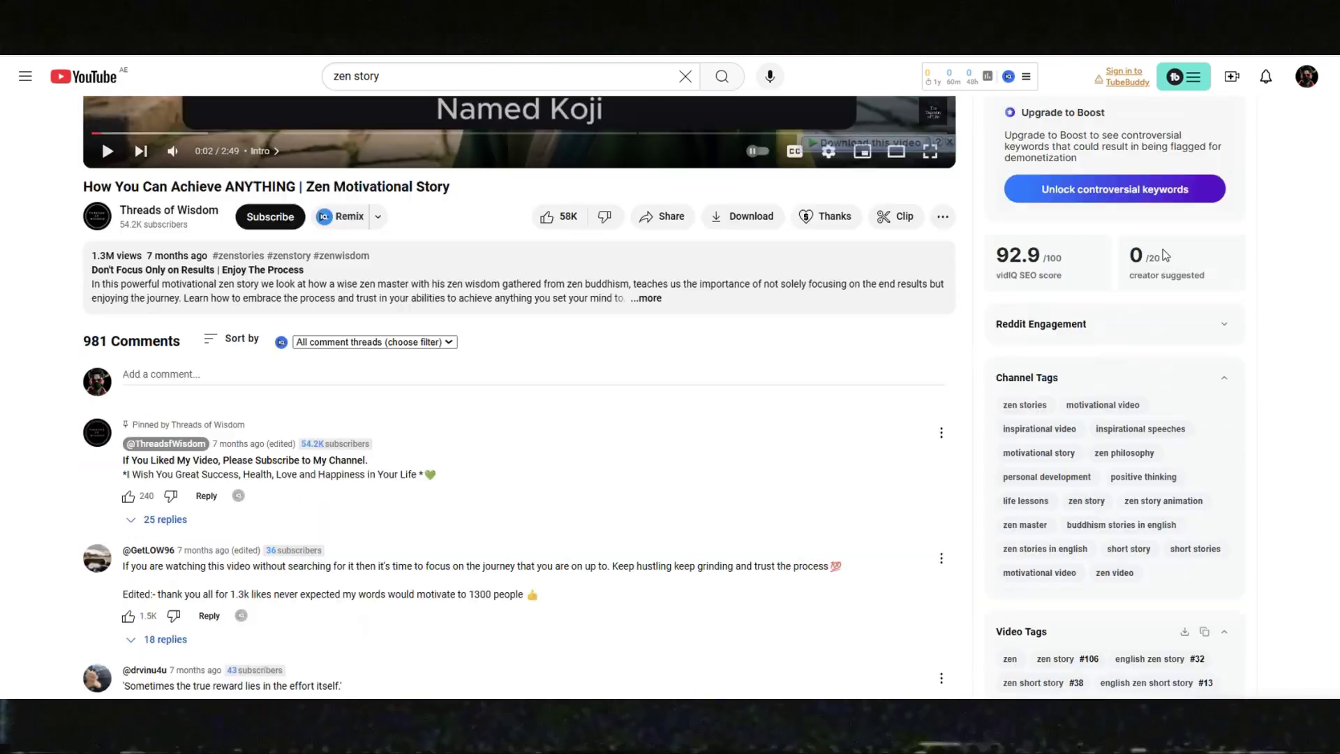
scroll(1166, 255, down, 2)
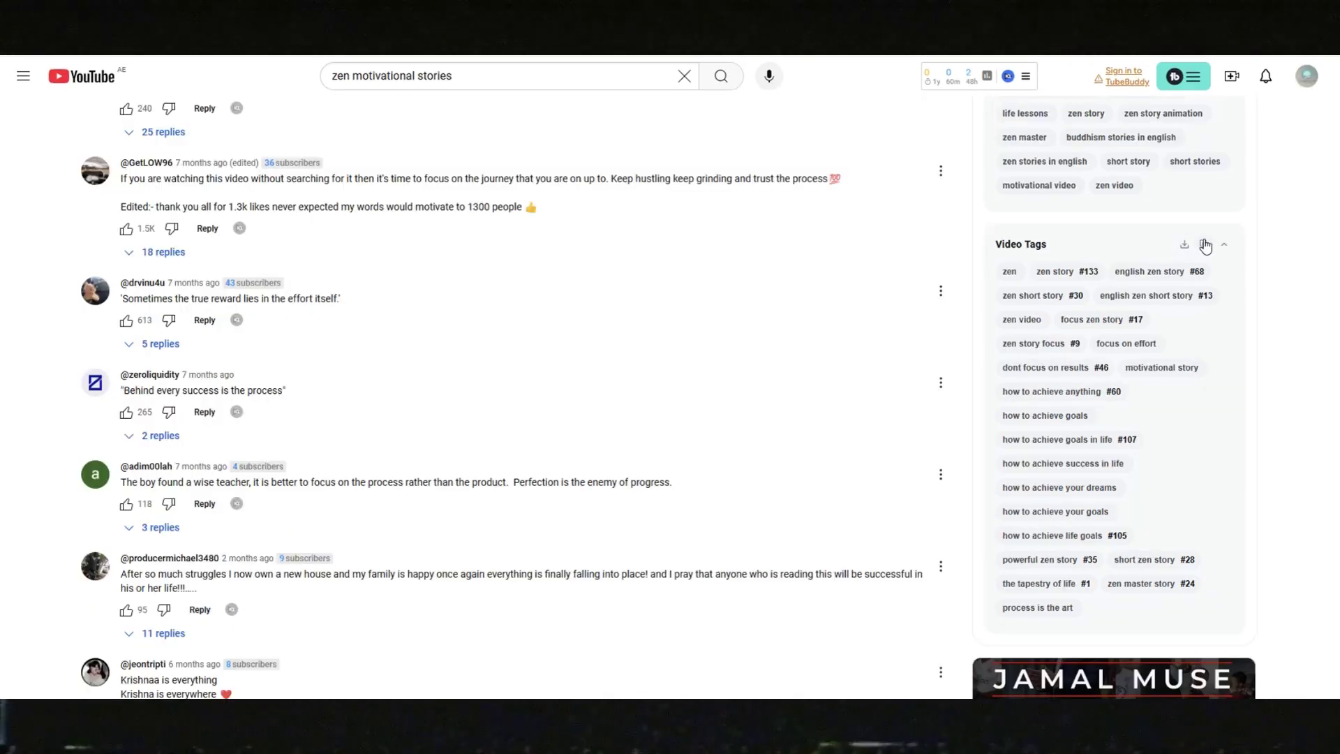
click(1205, 245)
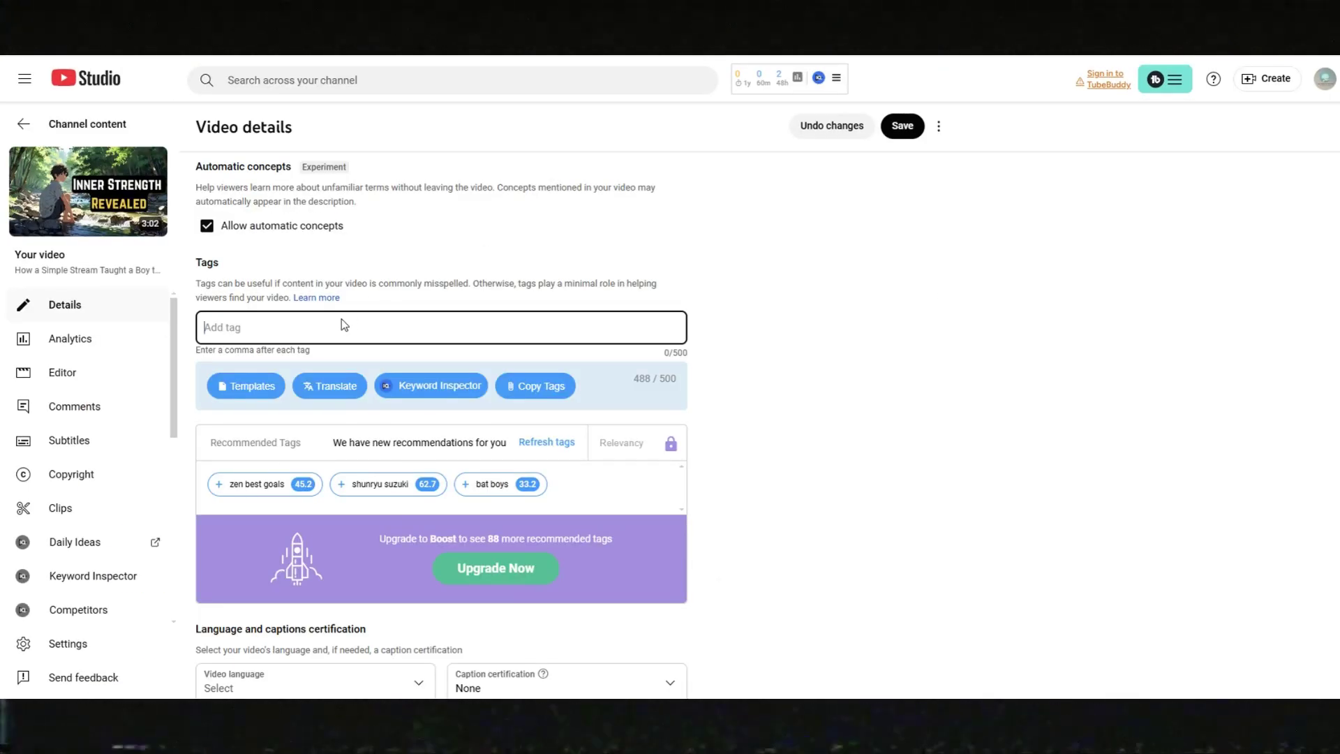
key(ctrl+v)
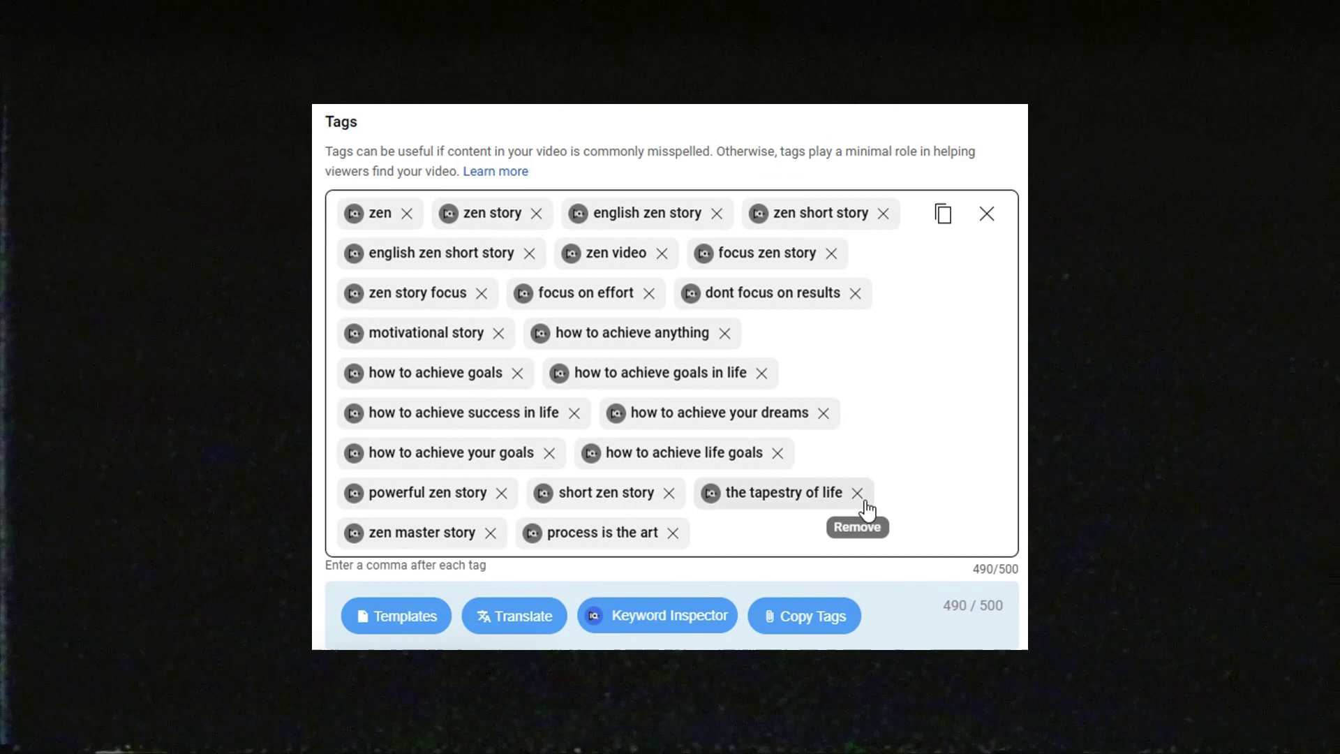
click(857, 493)
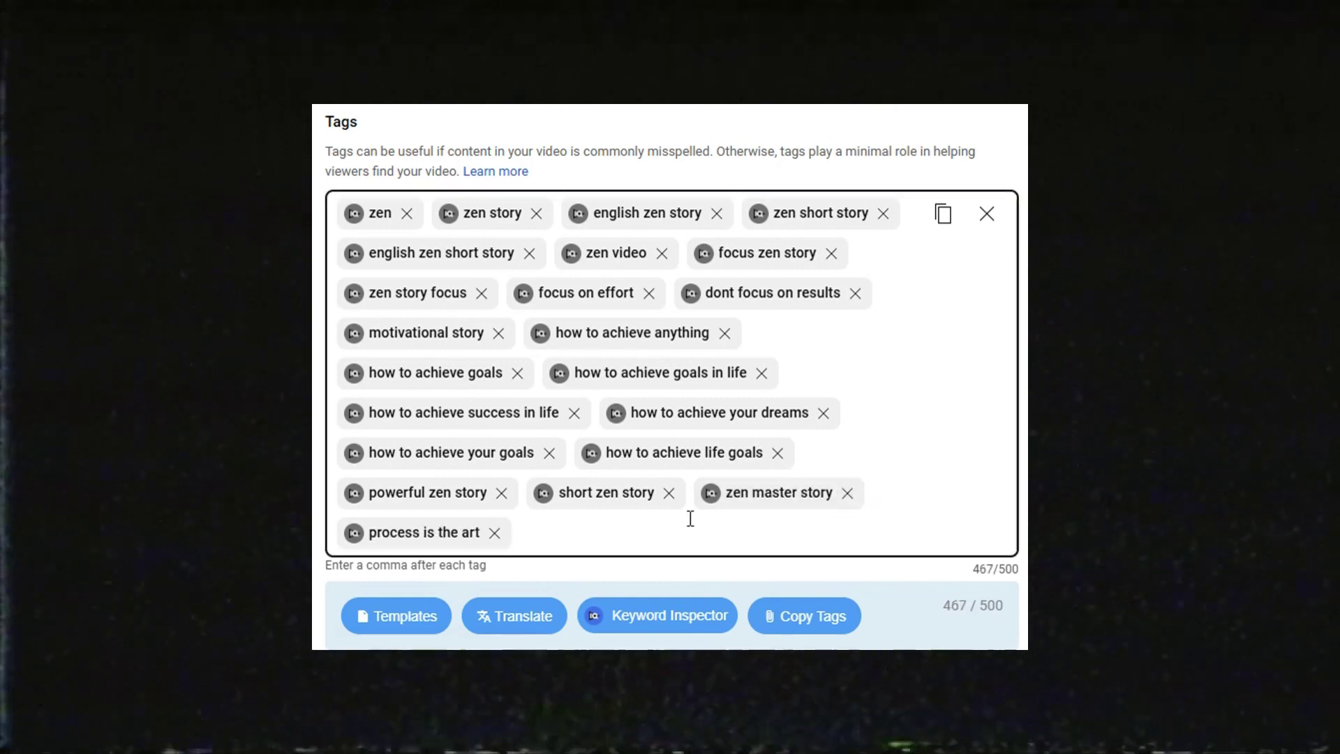
text(The Journey Within,)
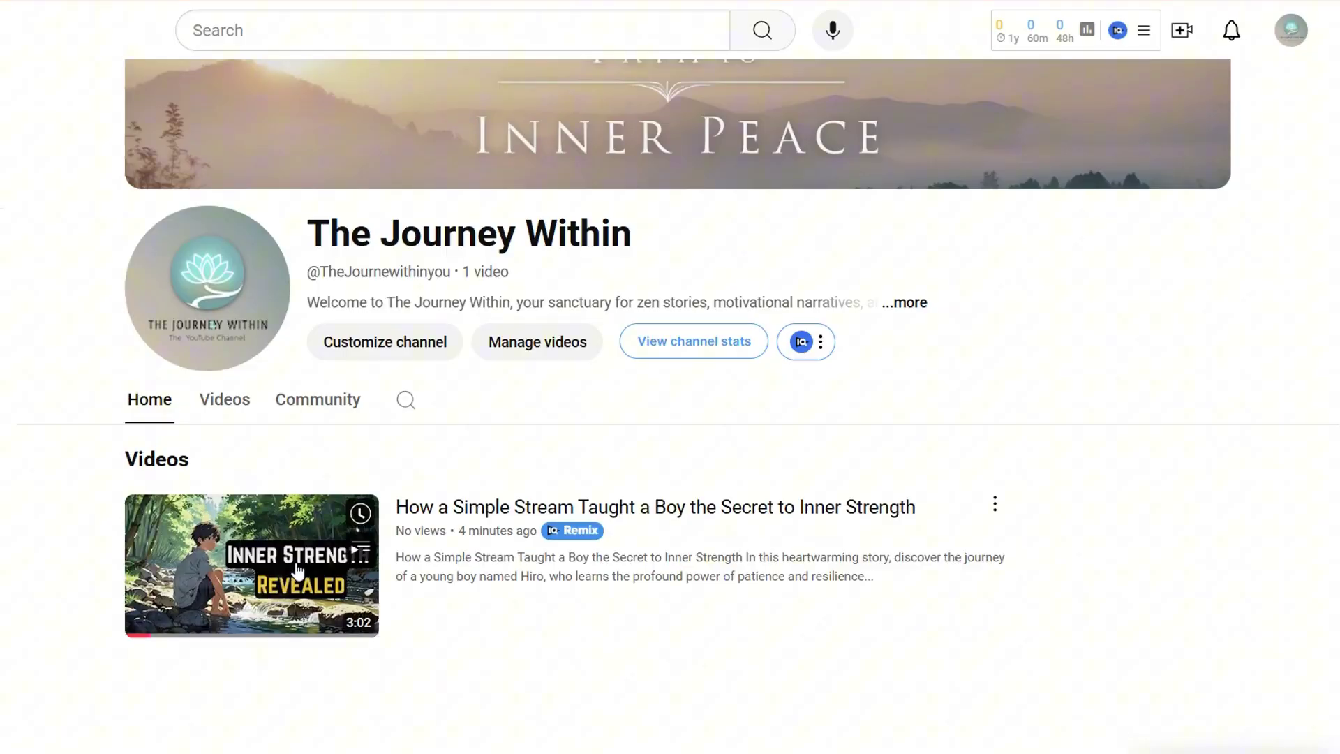